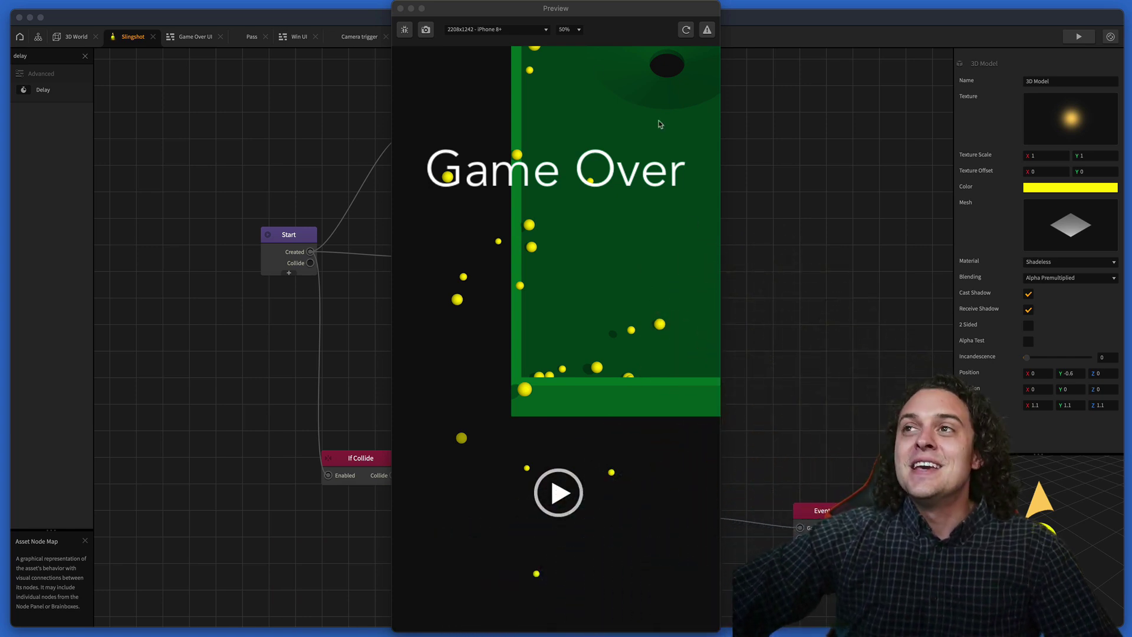
Step: Playtest the finished pool game in the preview: restart it, shoot the ball toward the hole, and replay
{"action": "left_click", "coordinate": [686, 30]}
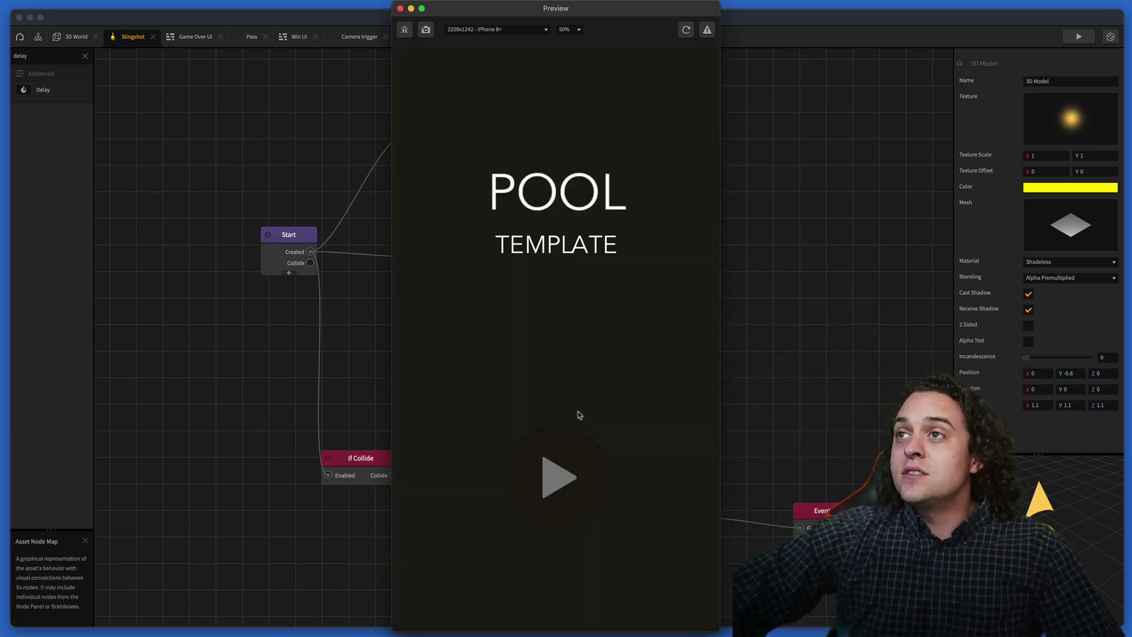
{"action": "left_click", "coordinate": [563, 481]}
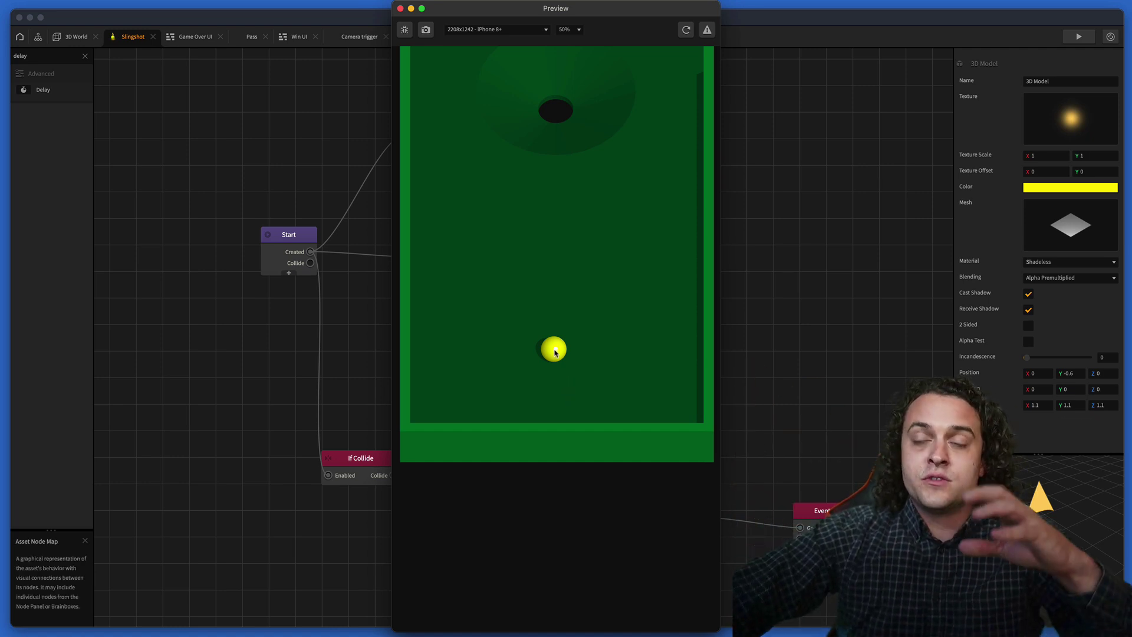
{"action": "left_click_drag", "start_coordinate": [555, 353], "coordinate": [554, 357]}
{"action": "left_click_drag", "start_coordinate": [554, 396], "coordinate": [582, 432]}
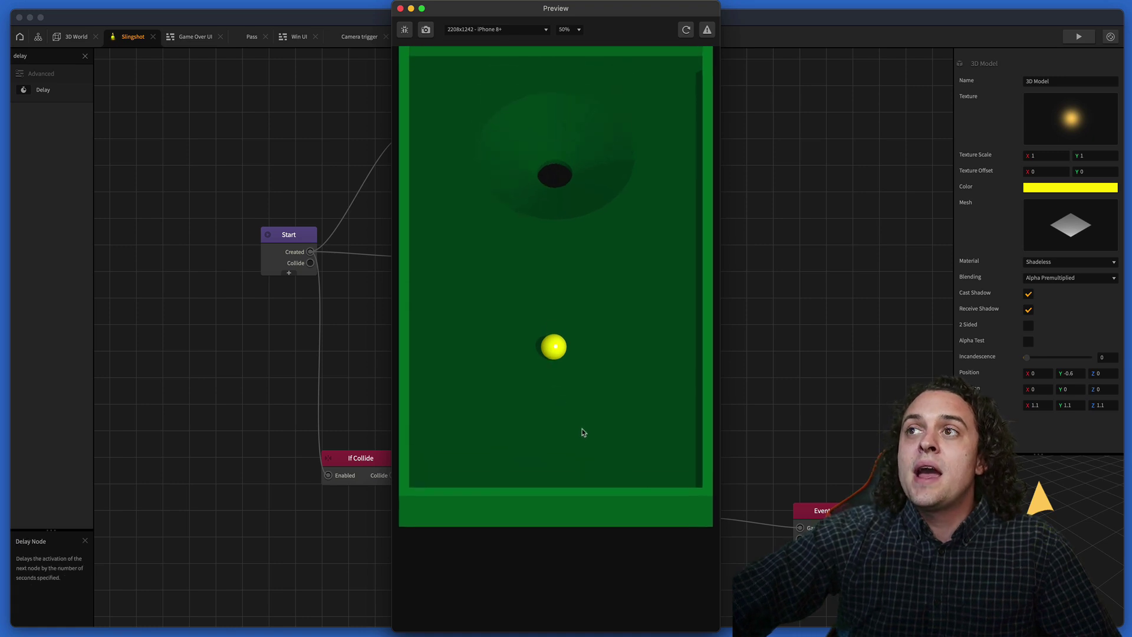
{"action": "left_click_drag", "start_coordinate": [555, 353], "coordinate": [569, 417]}
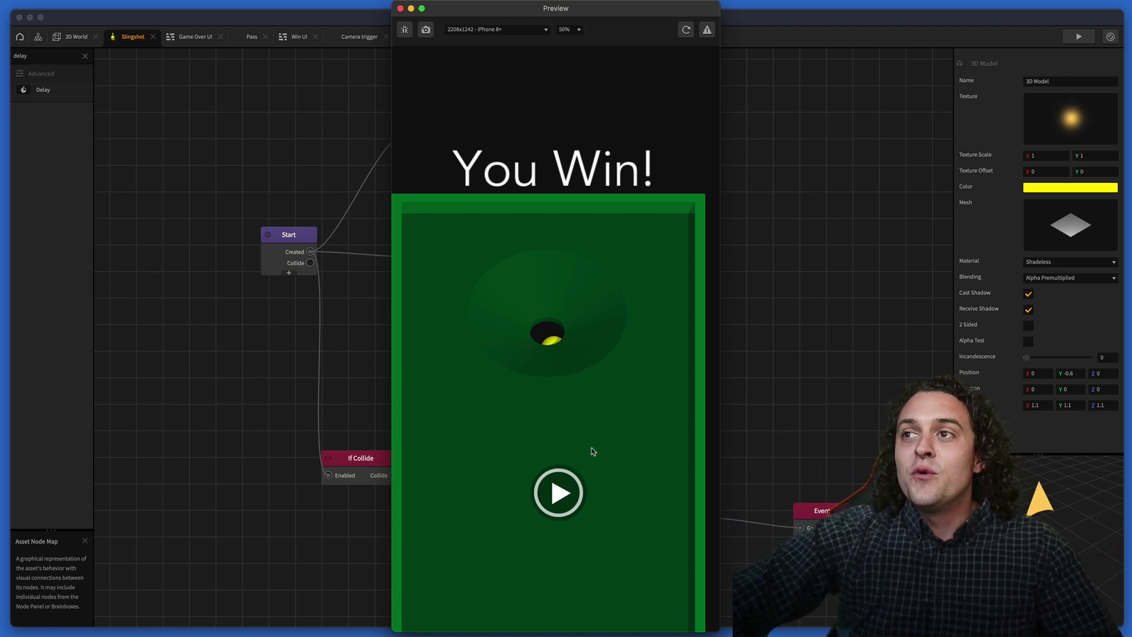
{"action": "left_click", "coordinate": [558, 495]}
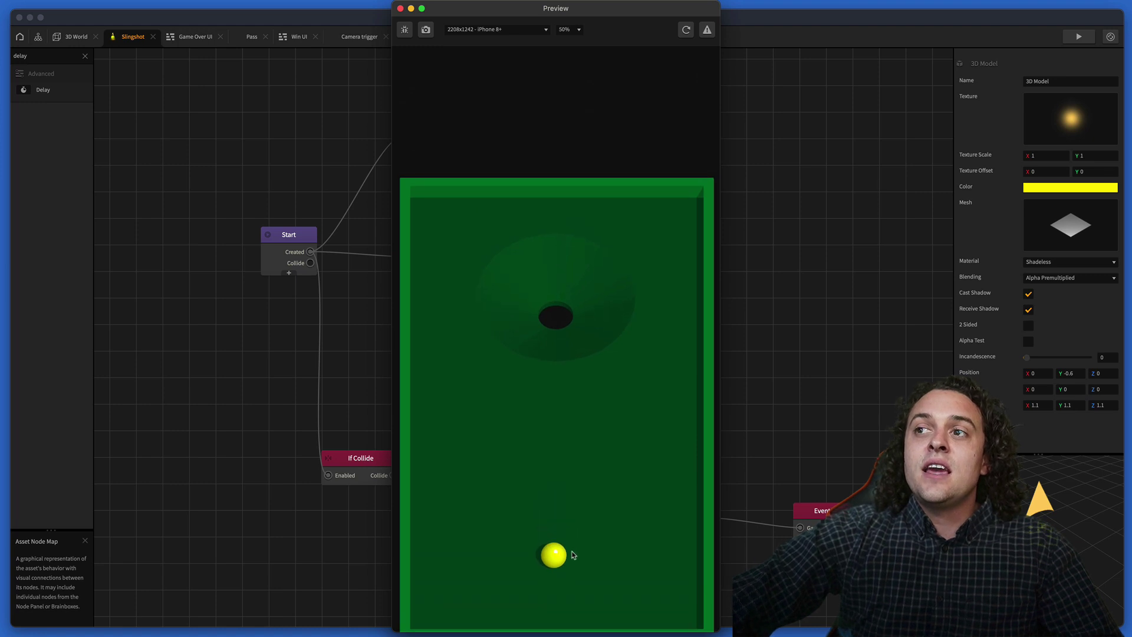
{"action": "left_click_drag", "start_coordinate": [574, 363], "coordinate": [581, 371]}
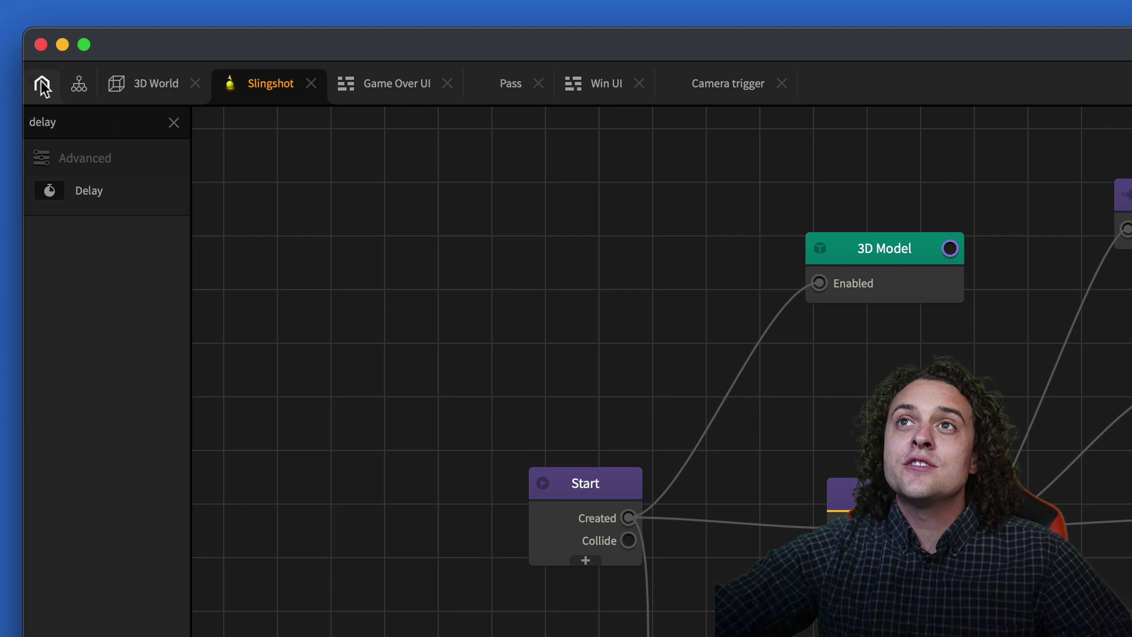
Step: Create a new game from the free Pool template
{"action": "left_click", "coordinate": [41, 85]}
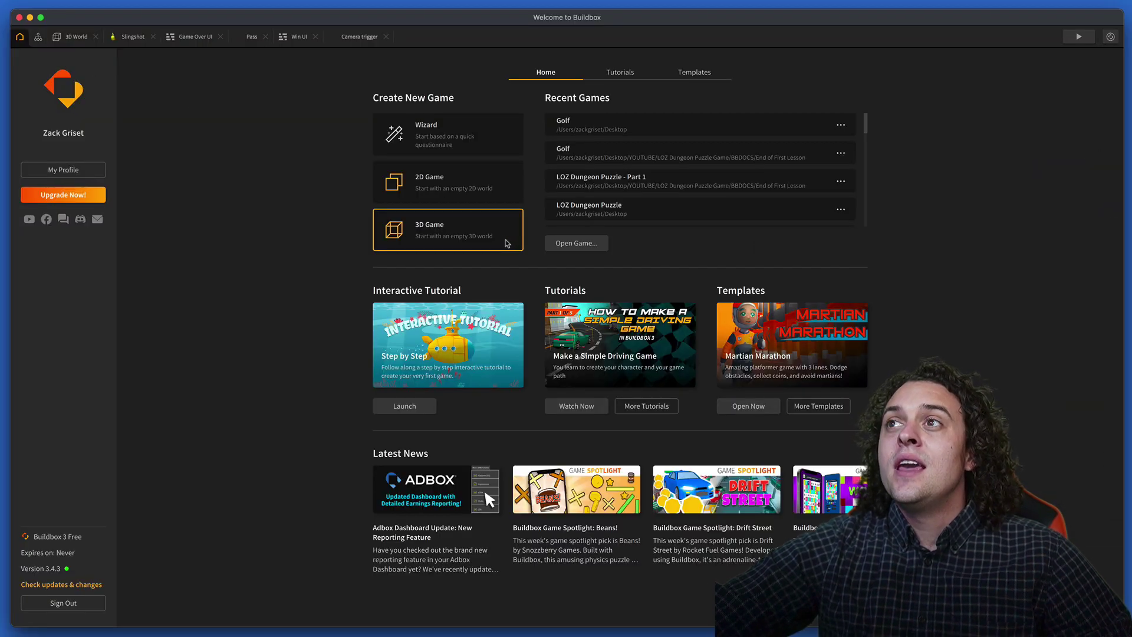
{"action": "left_click", "coordinate": [688, 77]}
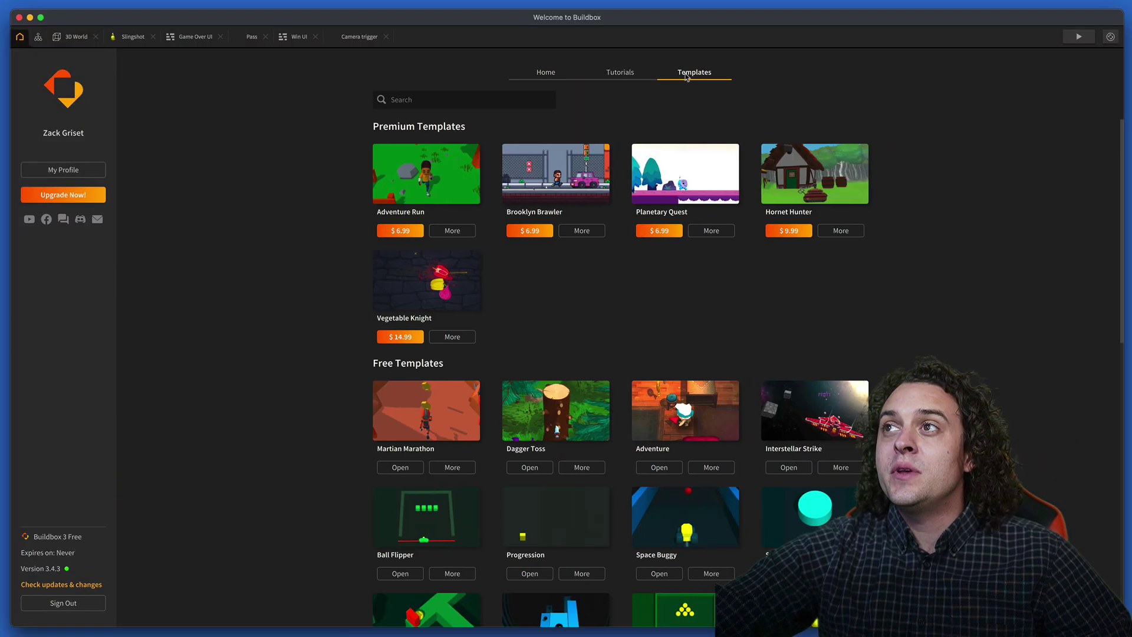
{"action": "scroll", "coordinate": [589, 448], "scroll_direction": "down", "scroll_amount": 5}
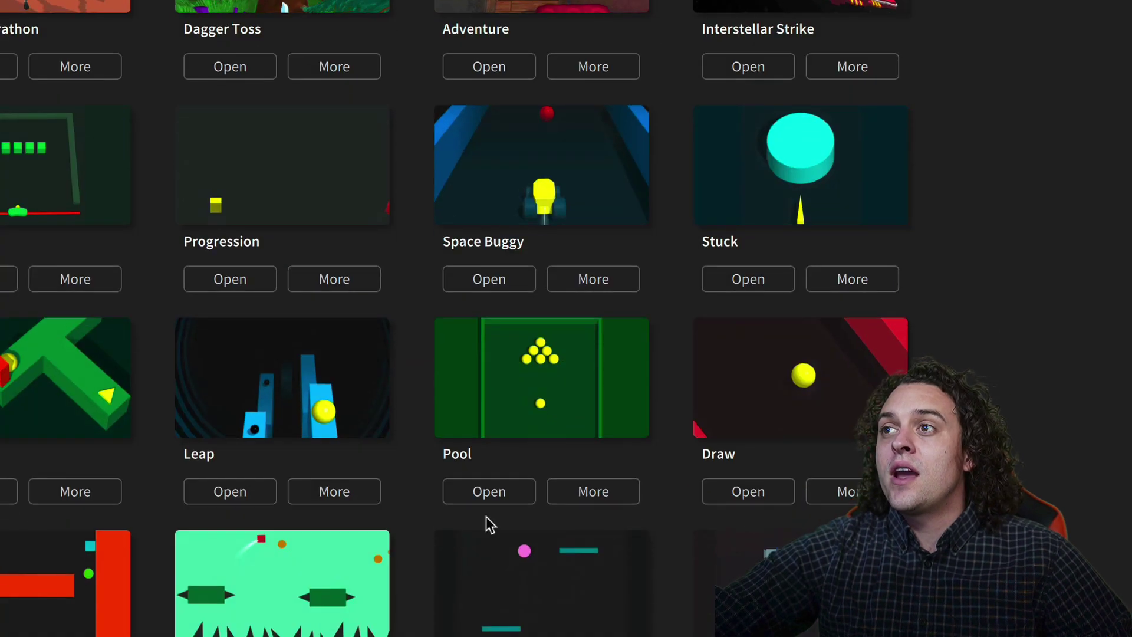
{"action": "left_click", "coordinate": [486, 491]}
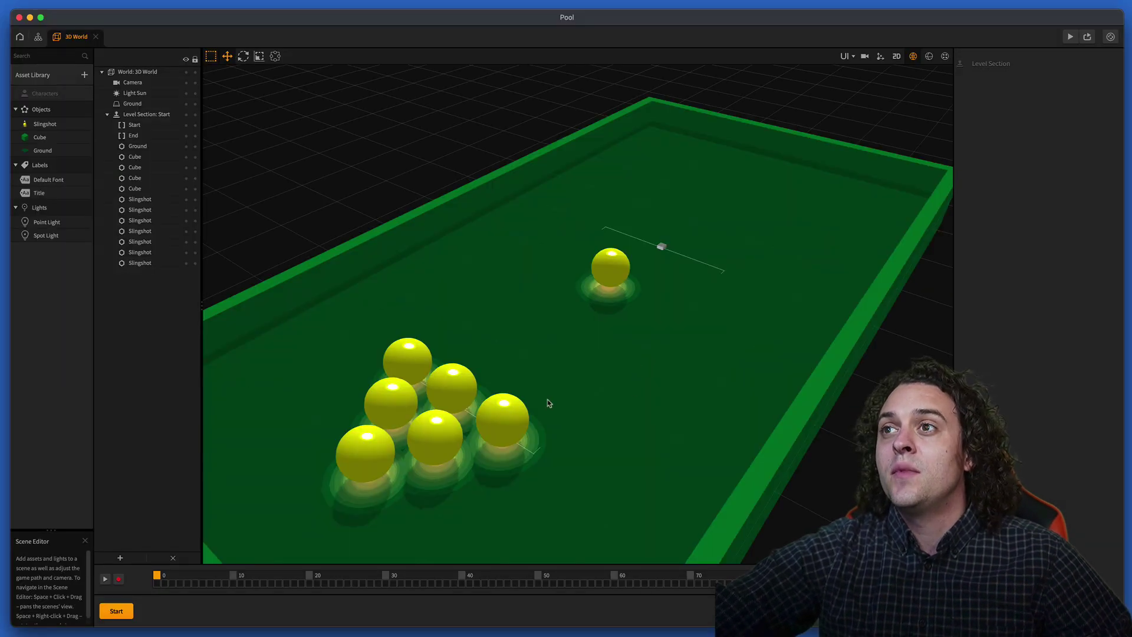
Step: Delete the six racked Slingshot balls from the pool table, keeping only the single cue ball
{"action": "scroll", "coordinate": [548, 403], "scroll_direction": "down", "scroll_amount": 3}
{"action": "left_click", "coordinate": [429, 355]}
{"action": "left_click", "coordinate": [462, 380], "text": "shift"}
{"action": "left_click", "coordinate": [414, 403], "text": "shift"}
{"action": "left_click", "coordinate": [394, 435], "text": "shift"}
{"action": "left_click", "coordinate": [446, 434], "text": "shift"}
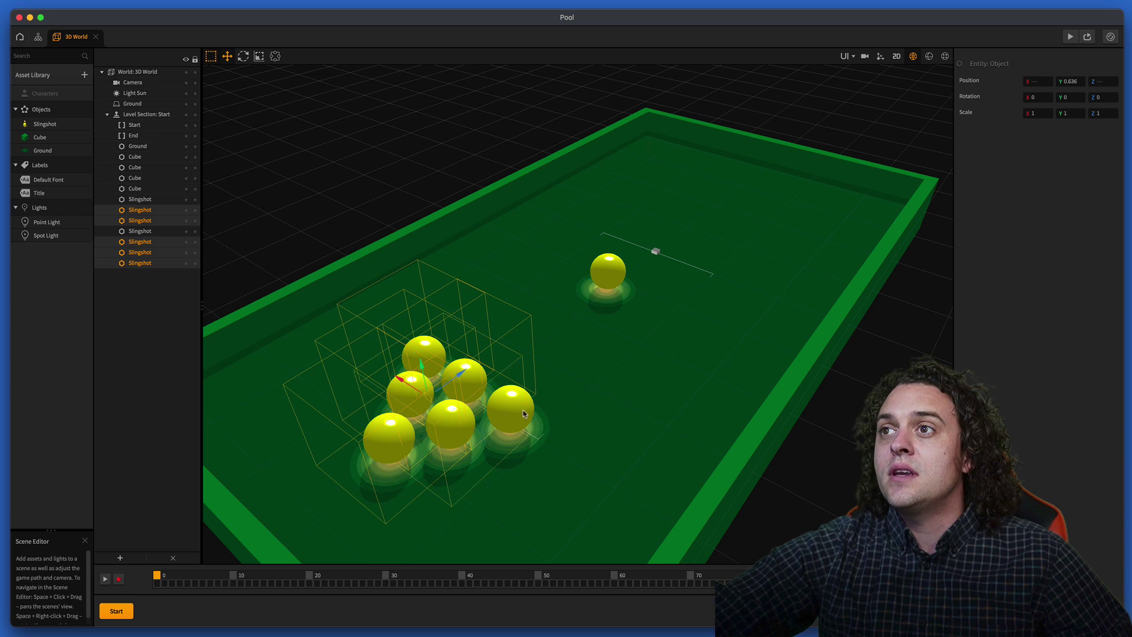
{"action": "key", "text": "Delete"}
{"action": "scroll", "coordinate": [372, 370], "scroll_direction": "down", "scroll_amount": 3}
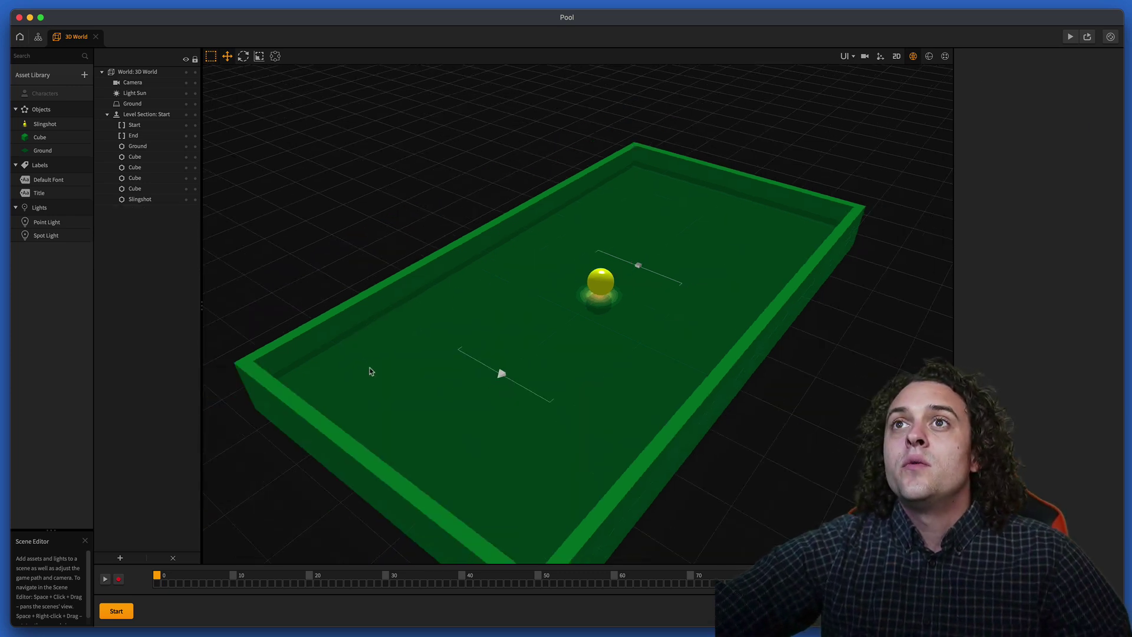
Step: Move the Slingshot asset from Objects to Characters in the asset library
{"action": "scroll", "coordinate": [371, 371], "scroll_direction": "up", "scroll_amount": 2}
{"action": "left_click", "coordinate": [47, 124]}
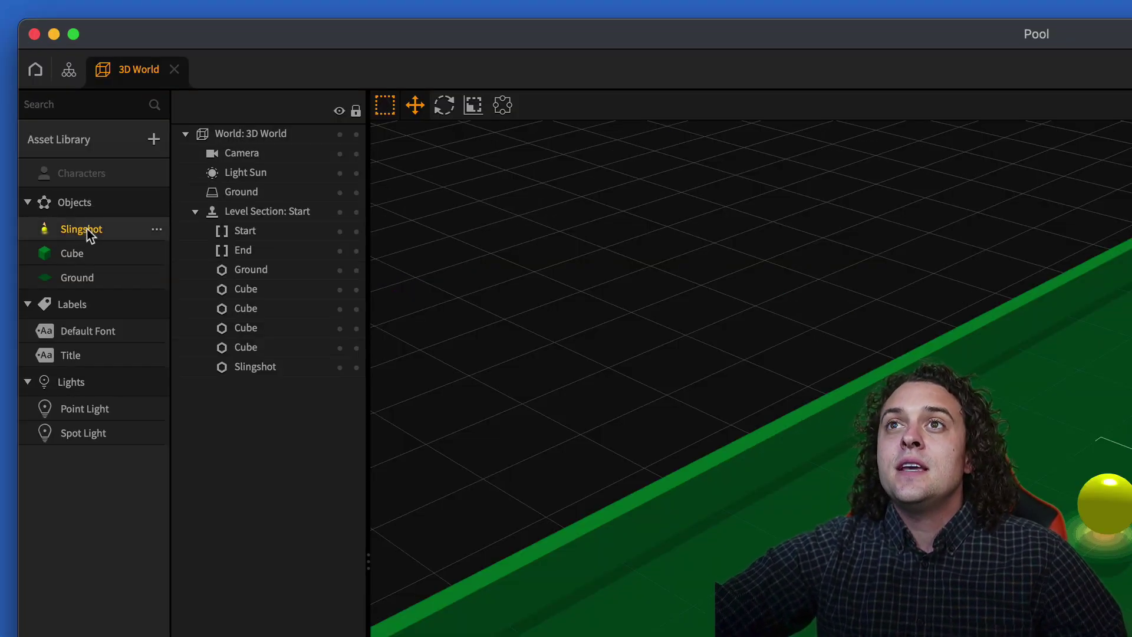
{"action": "left_click_drag", "start_coordinate": [87, 229], "coordinate": [98, 176]}
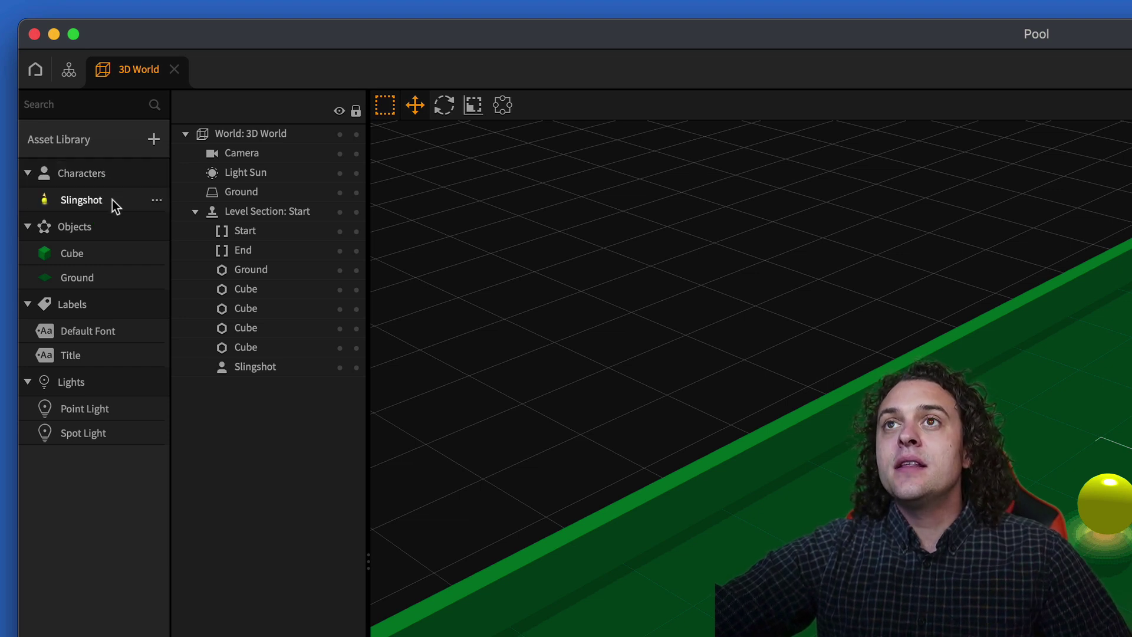
Step: Open the Slingshot character's node map and add an If Collide node below the Start node
{"action": "double_click", "coordinate": [112, 199]}
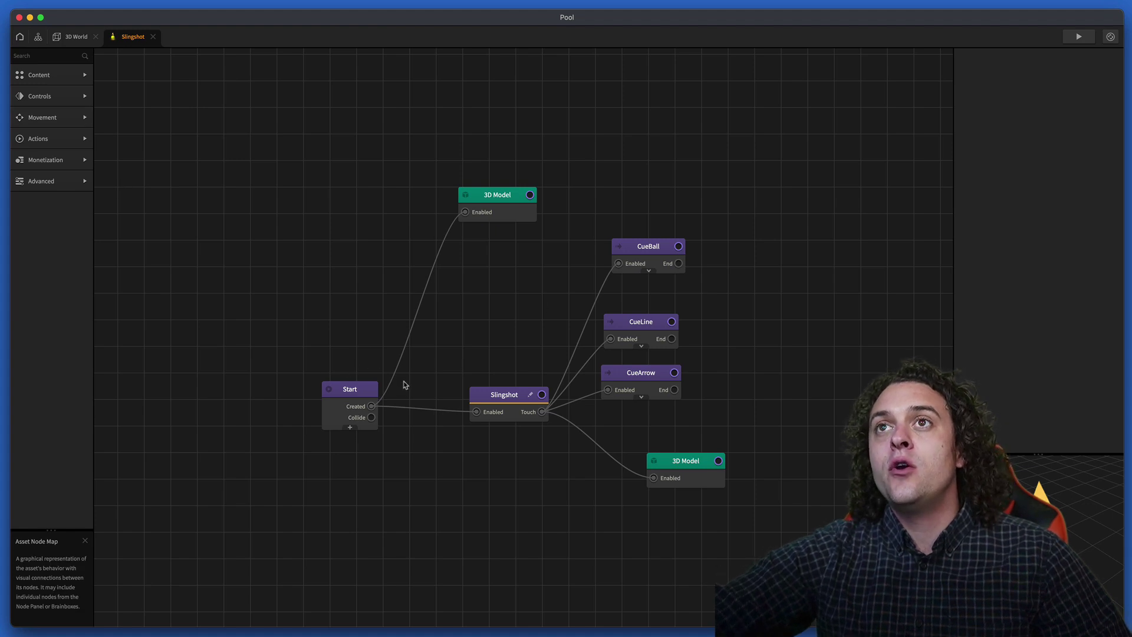
{"action": "type", "text": "if col"}
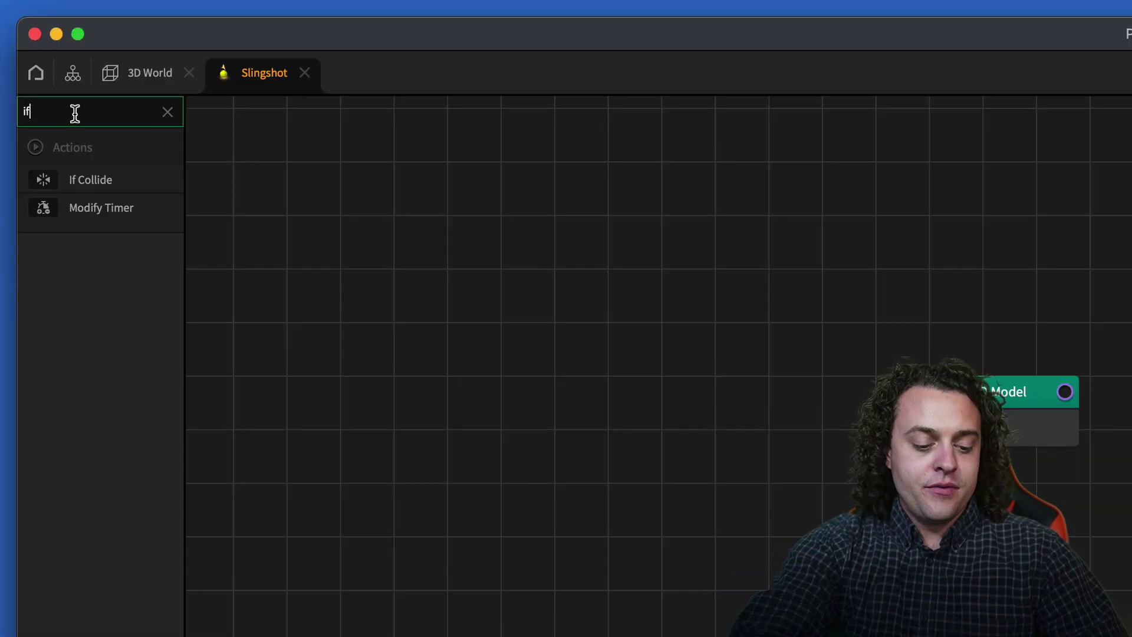
{"action": "left_click", "coordinate": [92, 195]}
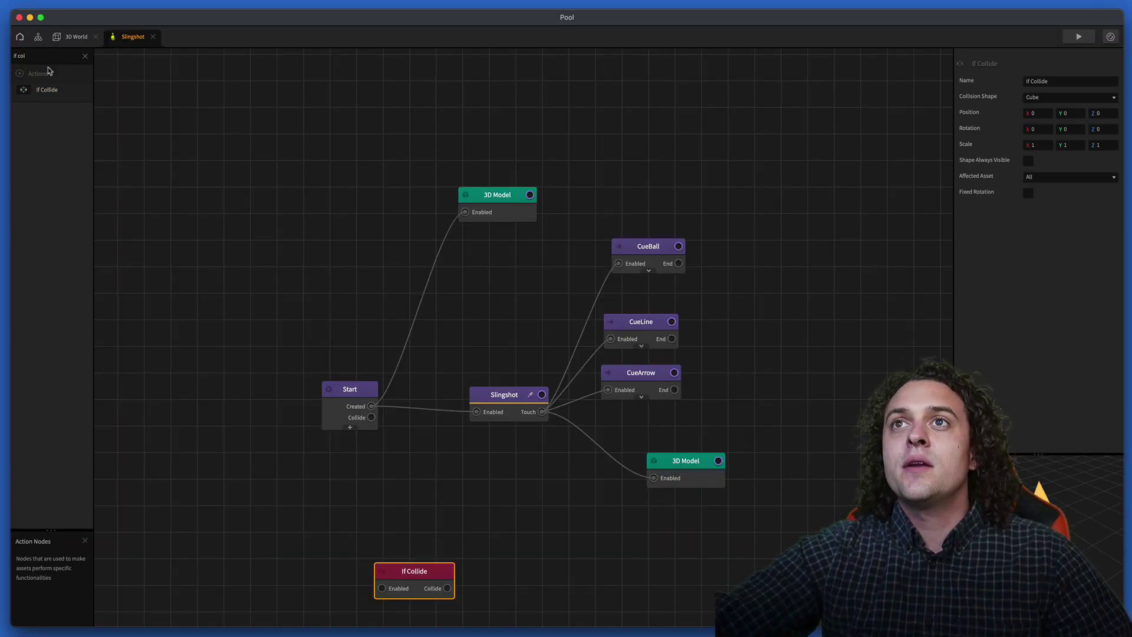
Step: Add a Delay node beside the If Collide node
{"action": "double_click", "coordinate": [48, 55]}
{"action": "key", "text": "BackSpace"}
{"action": "key", "text": "BackSpace"}
{"action": "key", "text": "BackSpace"}
{"action": "key", "text": "BackSpace"}
{"action": "type", "text": "dek"}
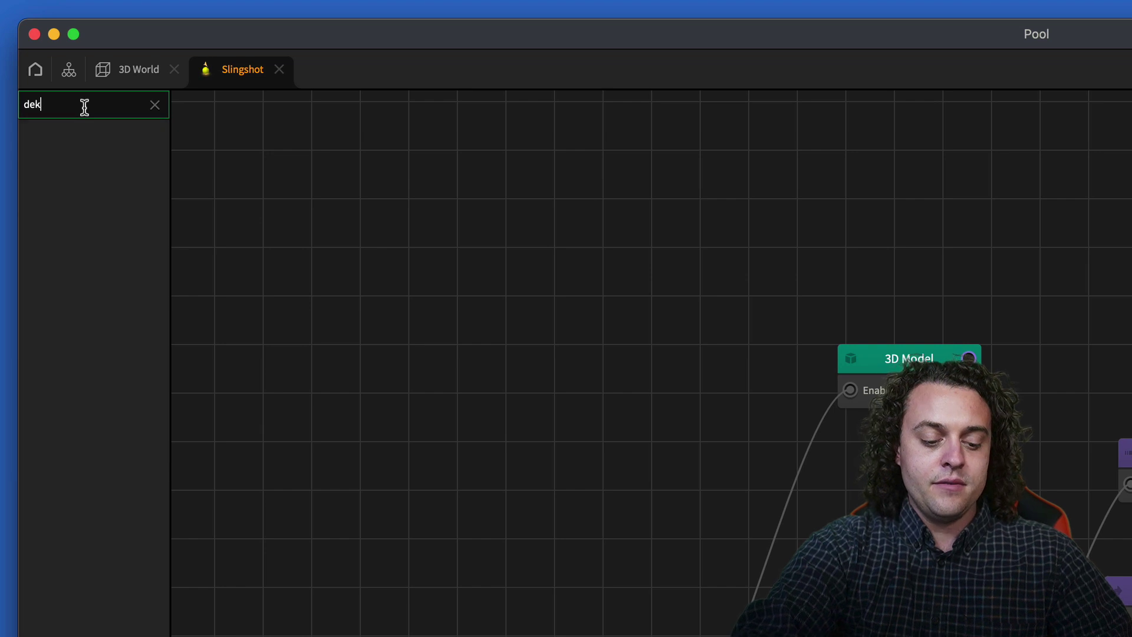
{"action": "key", "text": "BackSpace"}
{"action": "type", "text": "lay"}
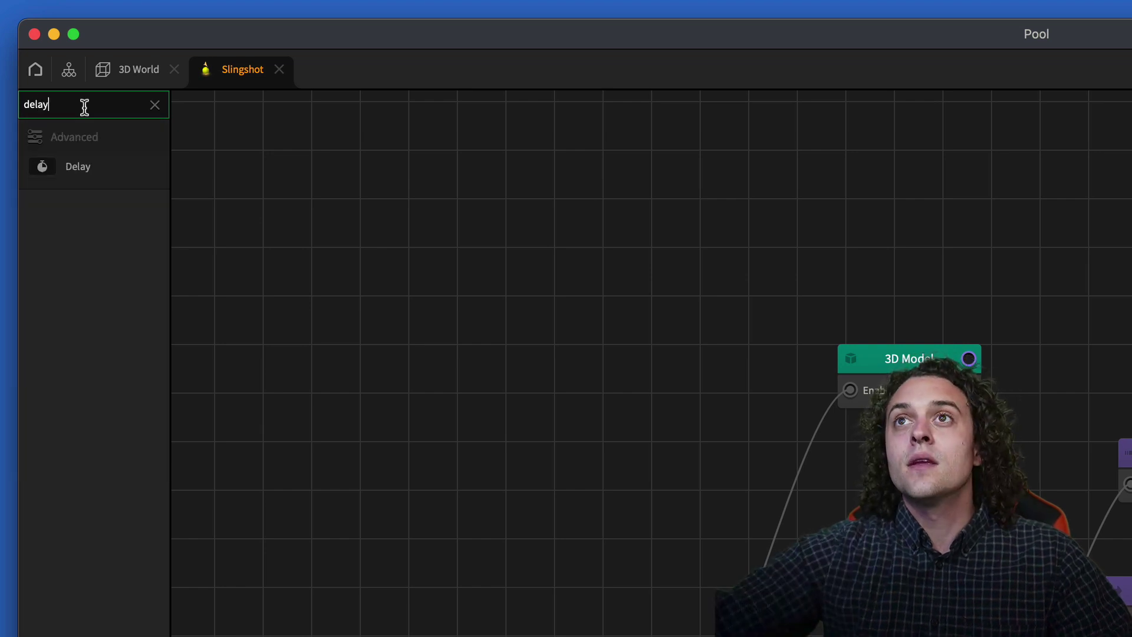
{"action": "left_click_drag", "start_coordinate": [94, 171], "coordinate": [479, 545]}
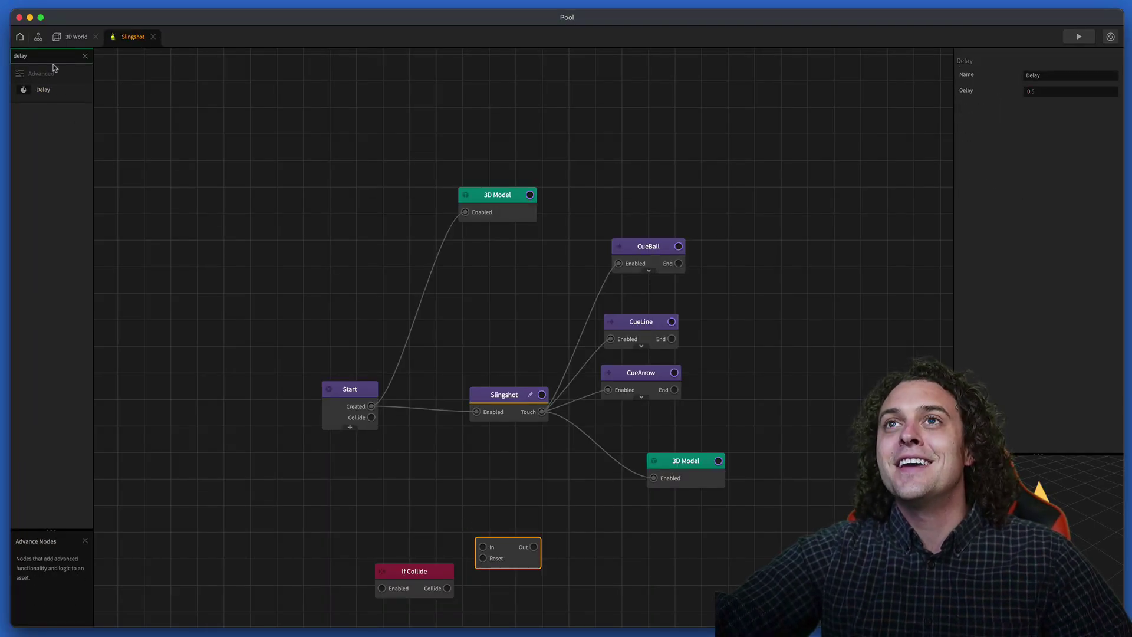
Step: Add a Defeat node and an Event node beyond the Delay node
{"action": "double_click", "coordinate": [86, 107]}
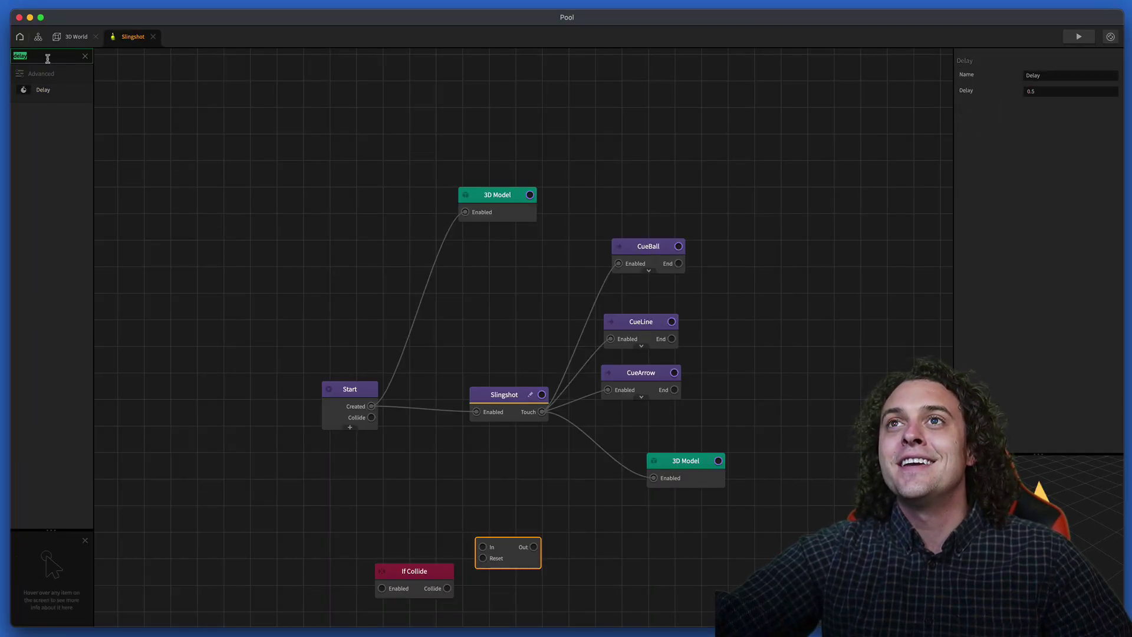
{"action": "type", "text": "defeat"}
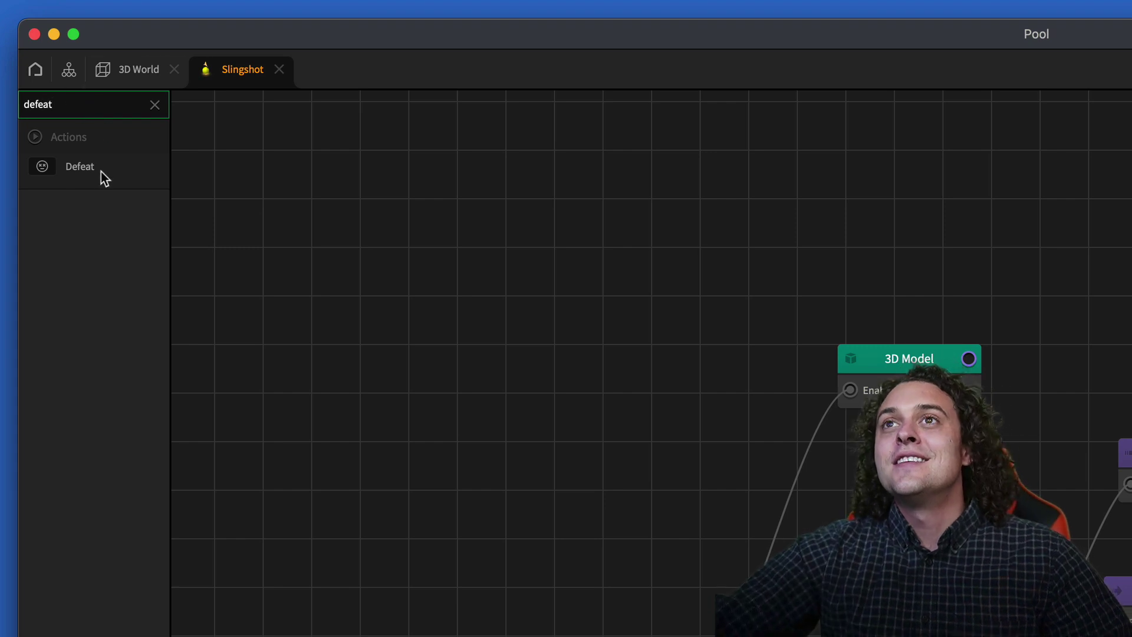
{"action": "left_click_drag", "start_coordinate": [101, 172], "coordinate": [467, 520]}
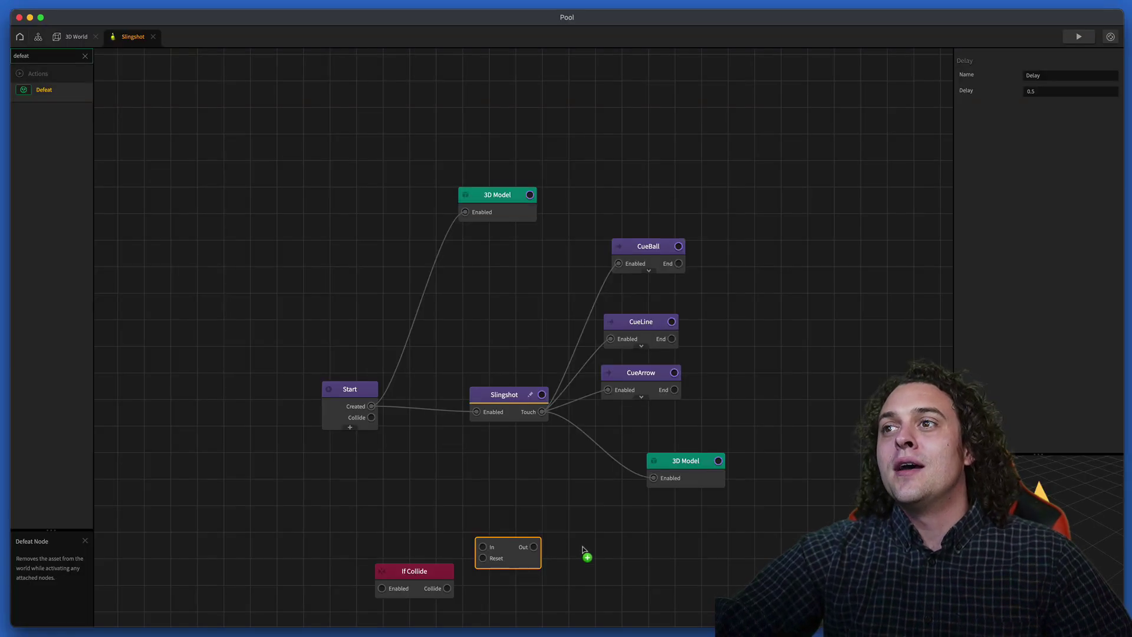
{"action": "left_click_drag", "start_coordinate": [584, 550], "coordinate": [584, 551]}
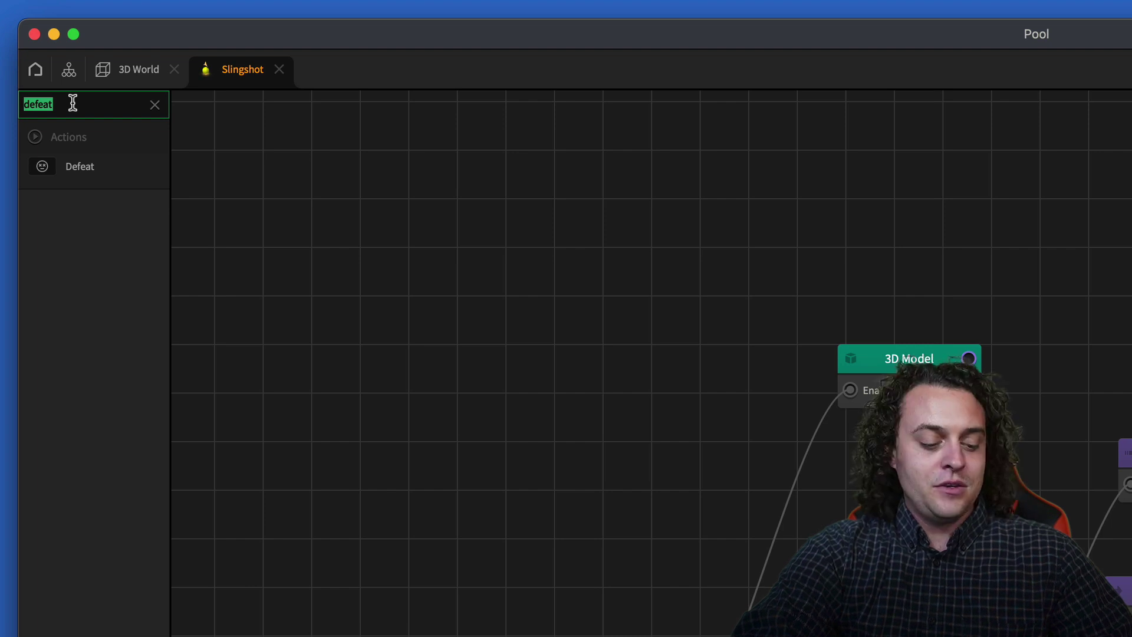
{"action": "type", "text": "event"}
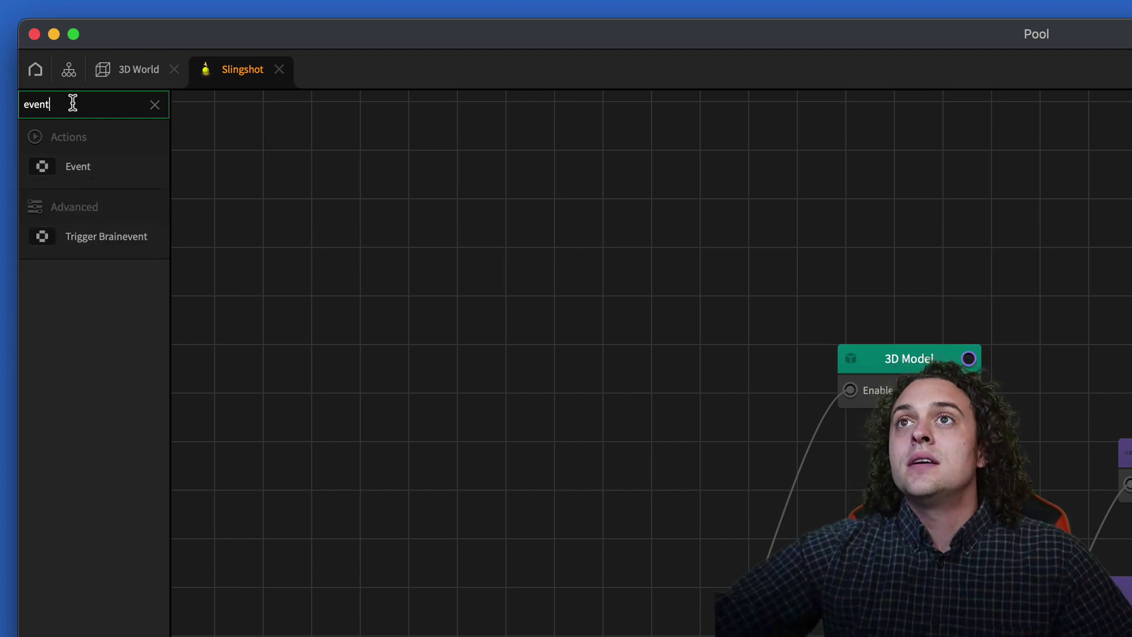
{"action": "left_click_drag", "start_coordinate": [79, 158], "coordinate": [563, 506]}
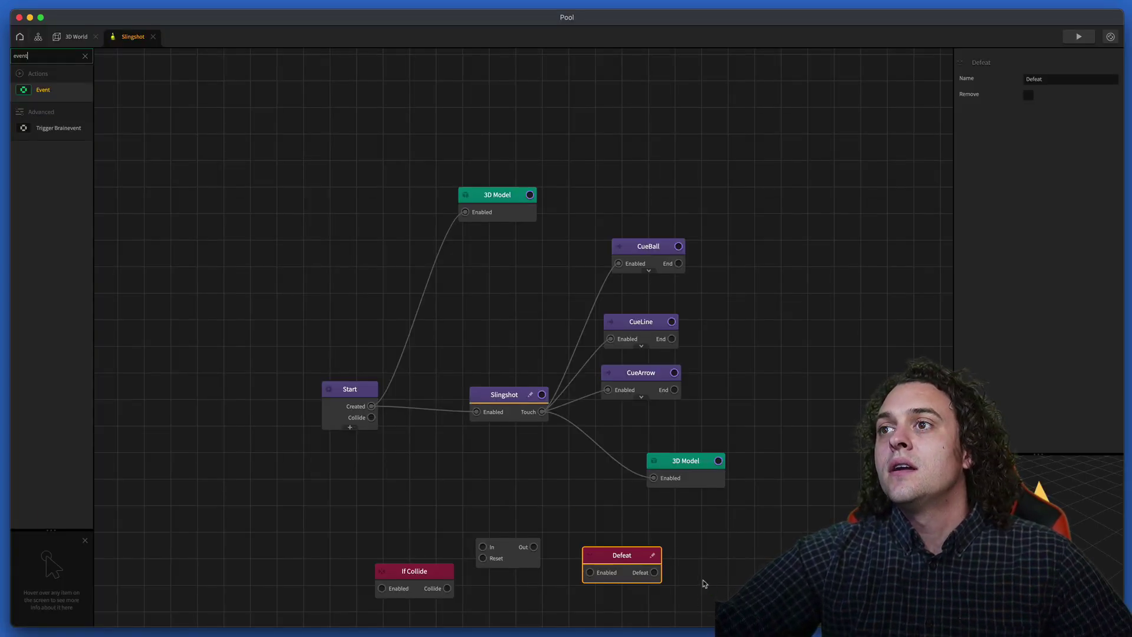
{"action": "left_click_drag", "start_coordinate": [703, 580], "coordinate": [703, 580]}
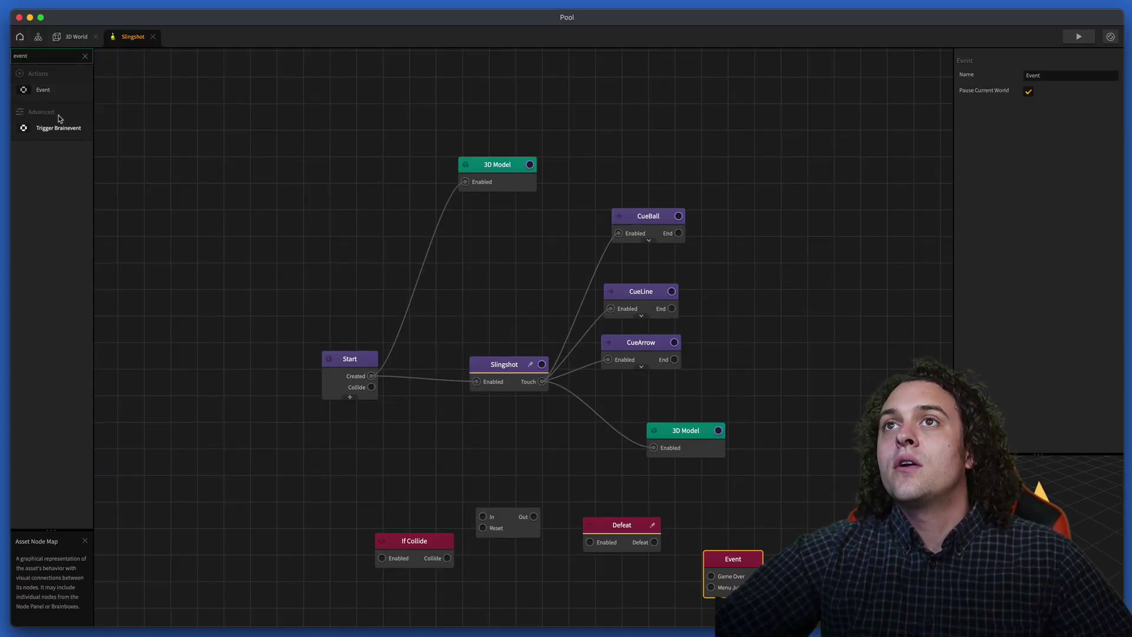
Step: Add a Debris Explosion node below the Delay node and a Signal Threshold node above it
{"action": "double_click", "coordinate": [37, 59]}
{"action": "type", "text": "debris"}
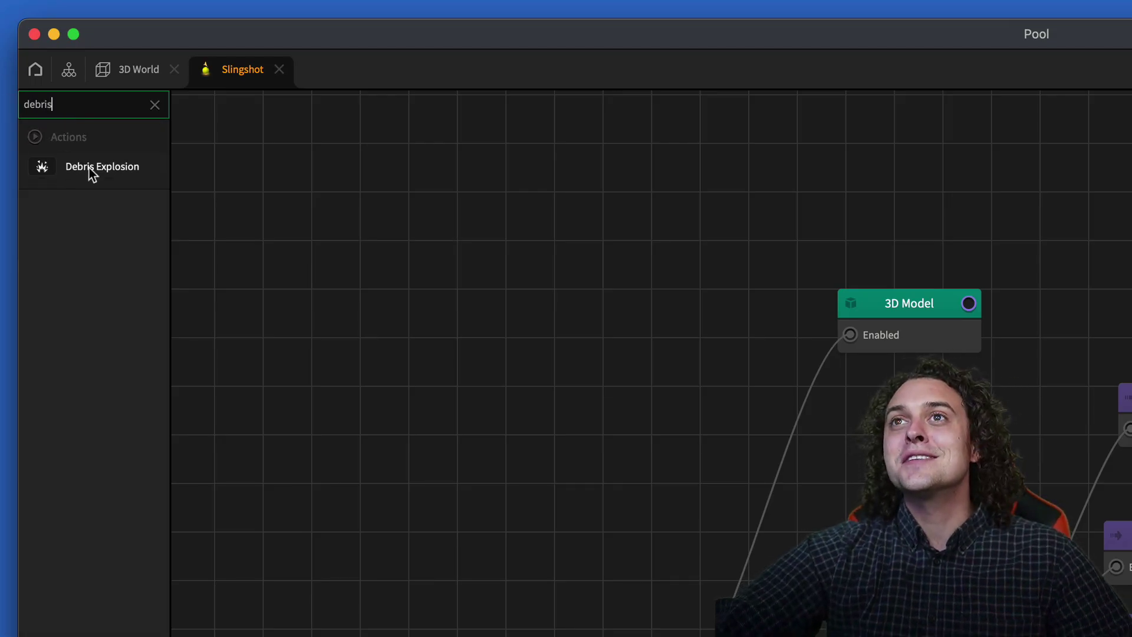
{"action": "left_click_drag", "start_coordinate": [92, 171], "coordinate": [521, 581]}
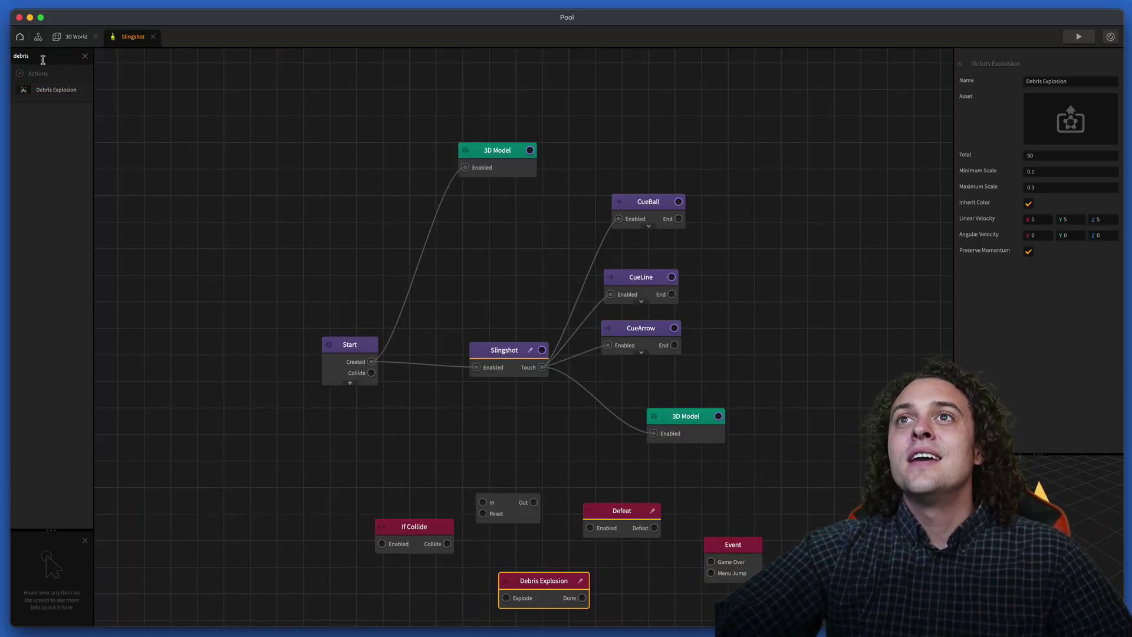
{"action": "double_click", "coordinate": [42, 59]}
{"action": "type", "text": "signal"}
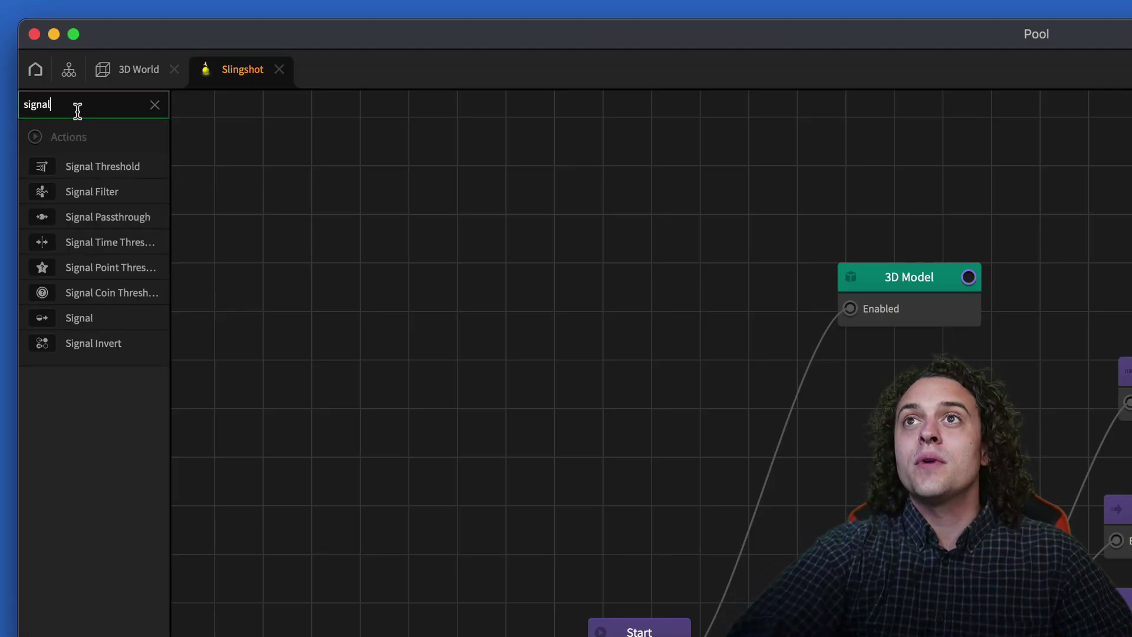
{"action": "left_click_drag", "start_coordinate": [109, 167], "coordinate": [584, 466]}
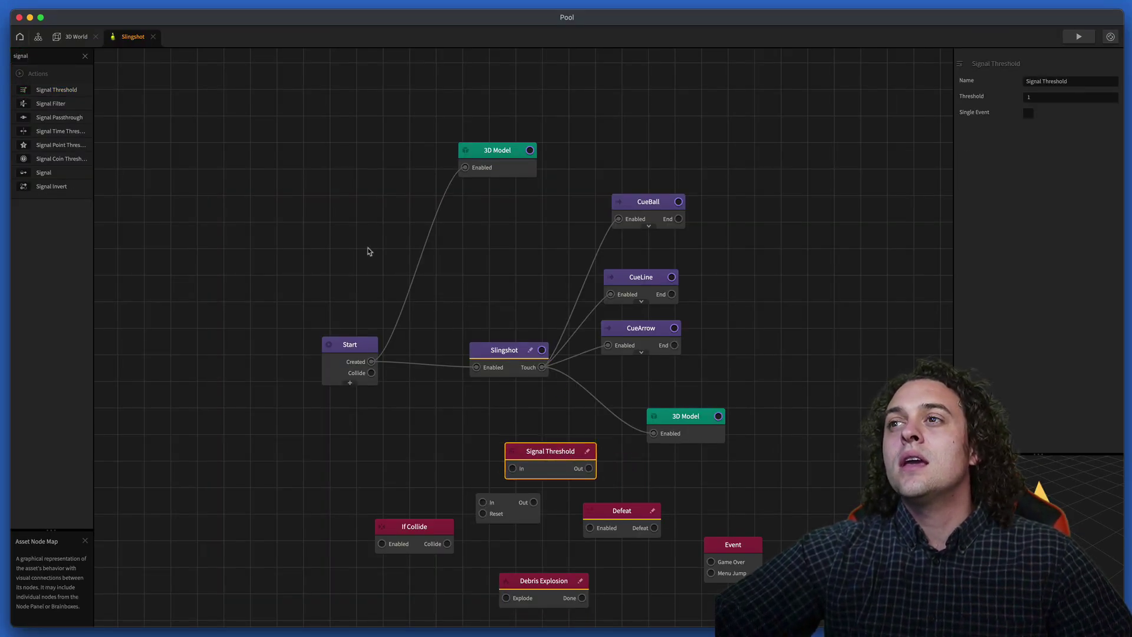
Step: Add a second Delay node beside the Signal Threshold node
{"action": "double_click", "coordinate": [65, 55]}
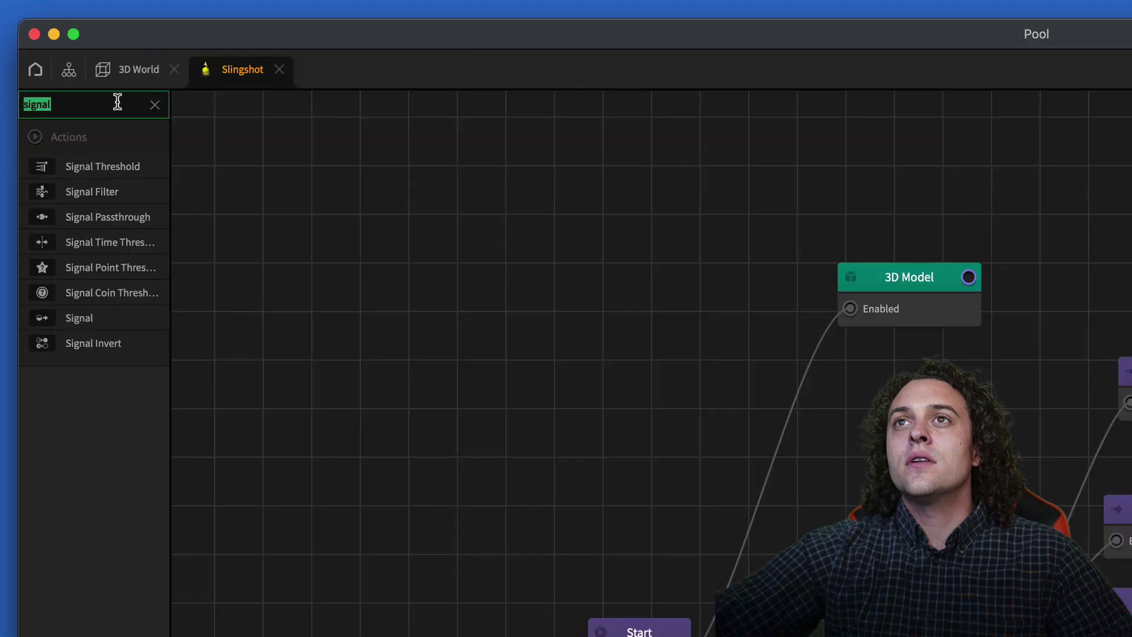
{"action": "type", "text": "delay"}
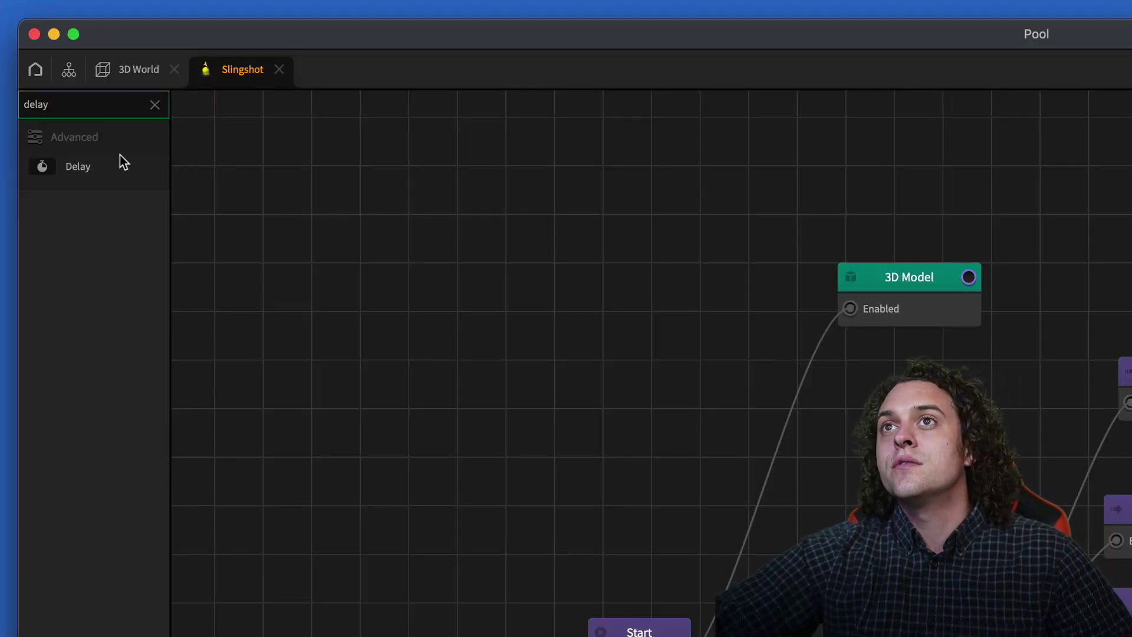
{"action": "left_click_drag", "start_coordinate": [115, 157], "coordinate": [641, 472]}
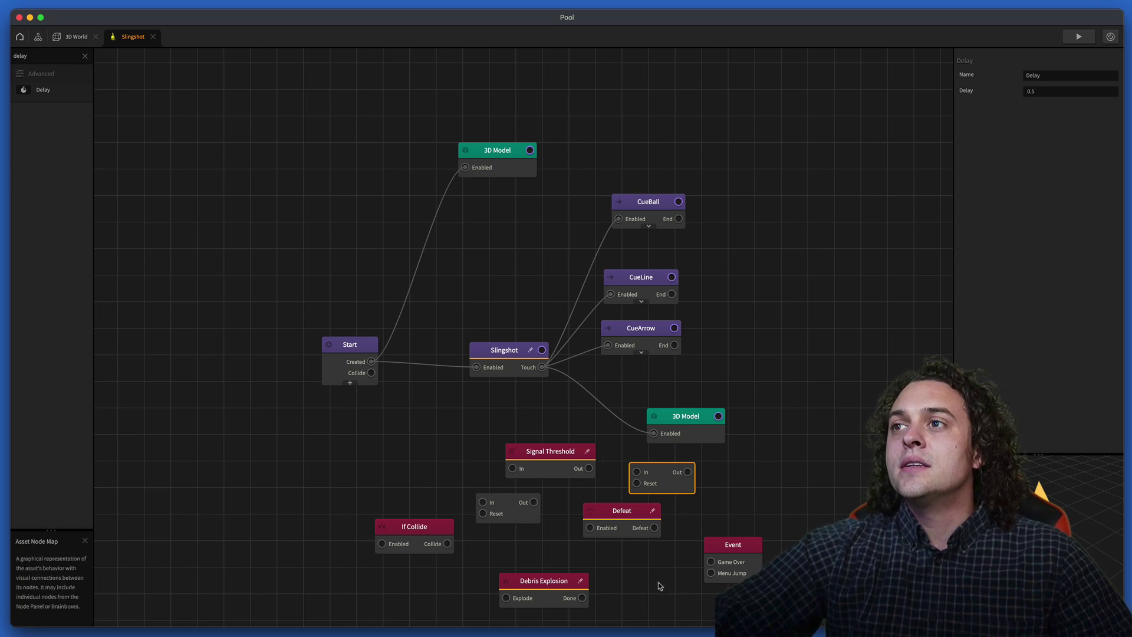
Step: Connect the Start node's Created output to the If Collide node's Enabled input
{"action": "scroll", "coordinate": [659, 586], "scroll_direction": "up", "scroll_amount": 3}
{"action": "scroll", "coordinate": [643, 576], "scroll_direction": "down", "scroll_amount": 5}
{"action": "scroll", "coordinate": [552, 413], "scroll_direction": "up", "scroll_amount": 5}
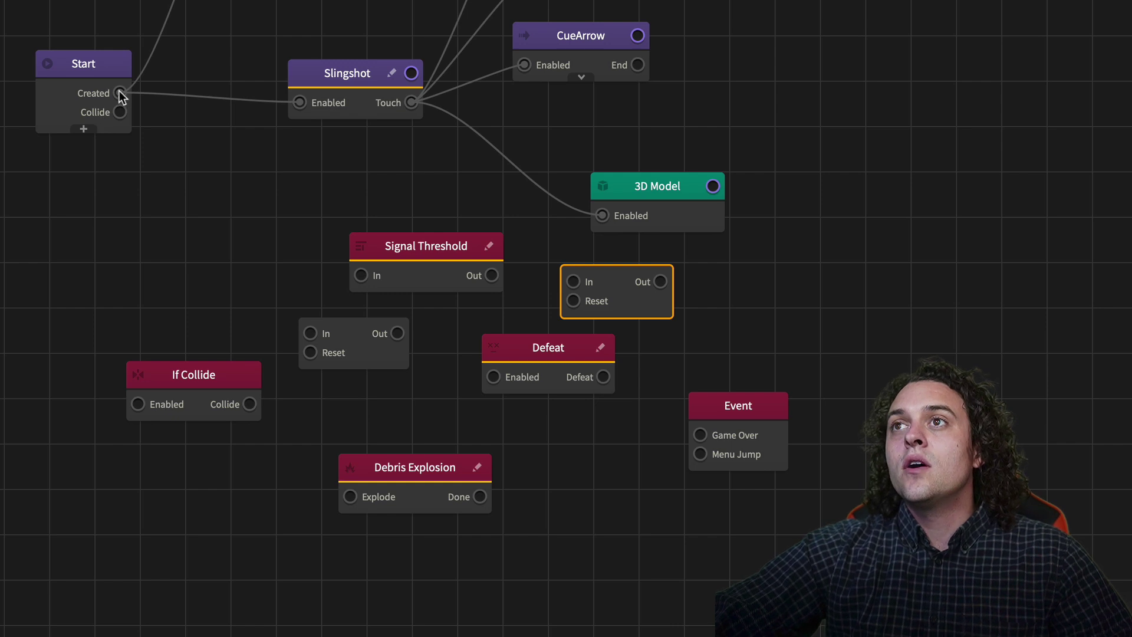
{"action": "left_click_drag", "start_coordinate": [268, 169], "coordinate": [281, 349]}
{"action": "left_click_drag", "start_coordinate": [145, 410], "coordinate": [179, 518]}
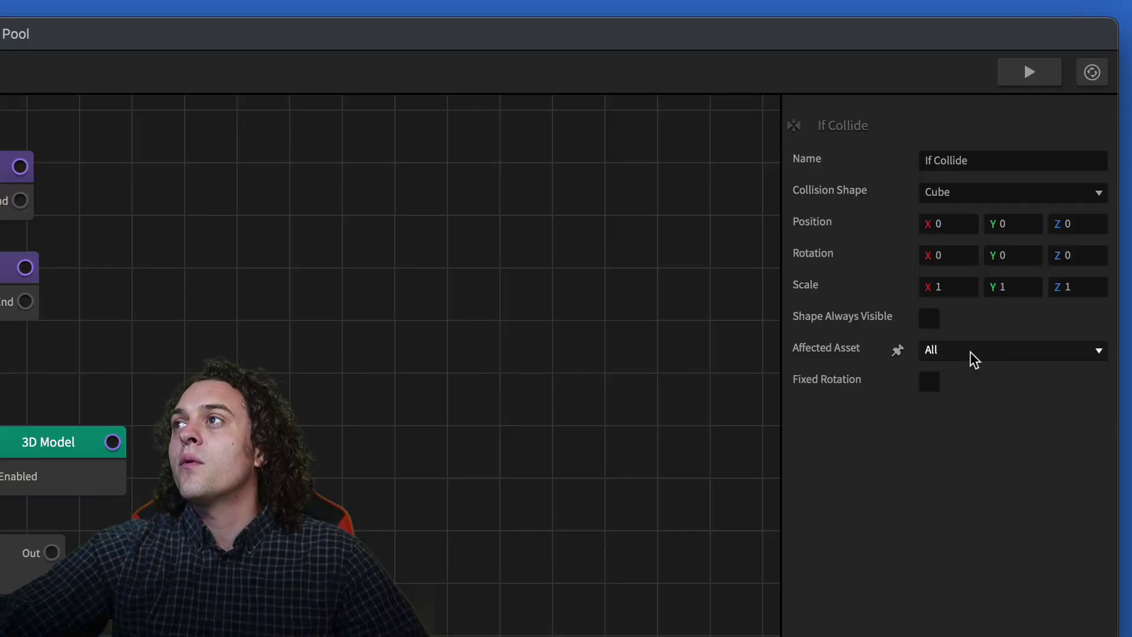
Step: Set the If Collide node's affected asset to Enemy and its collision shape to Sphere
{"action": "left_click", "coordinate": [974, 357]}
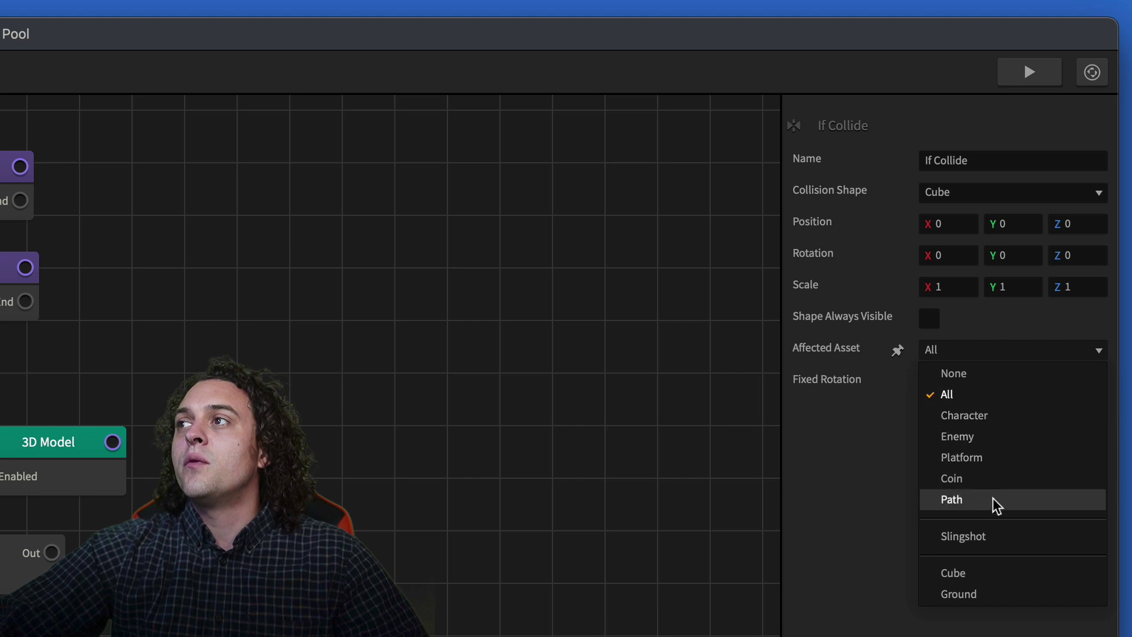
{"action": "left_click", "coordinate": [979, 438]}
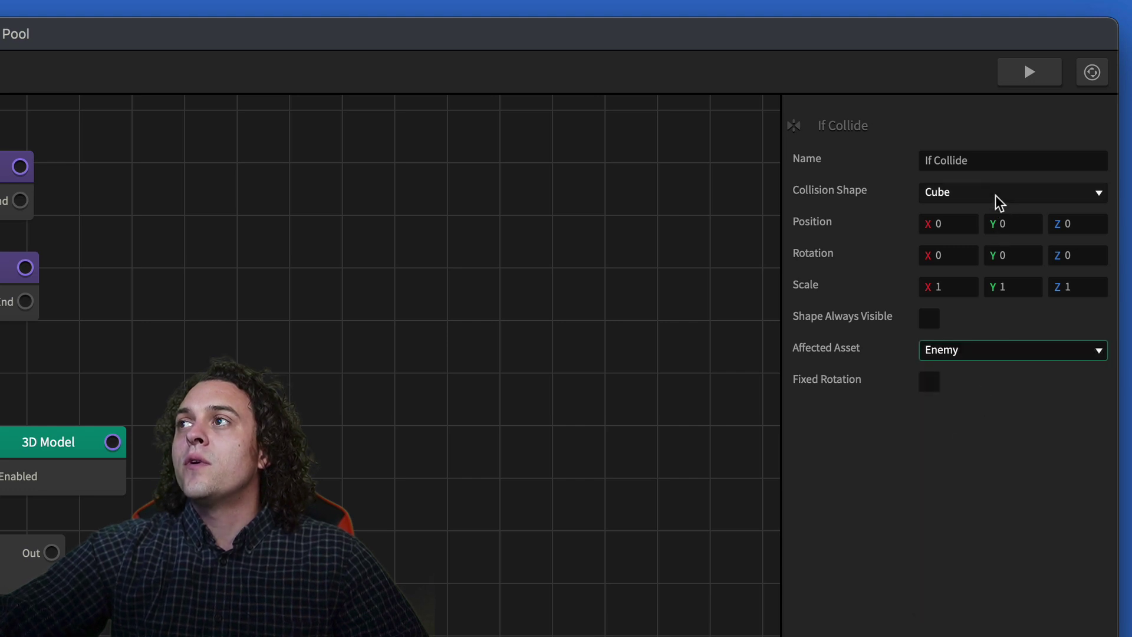
{"action": "left_click", "coordinate": [999, 197]}
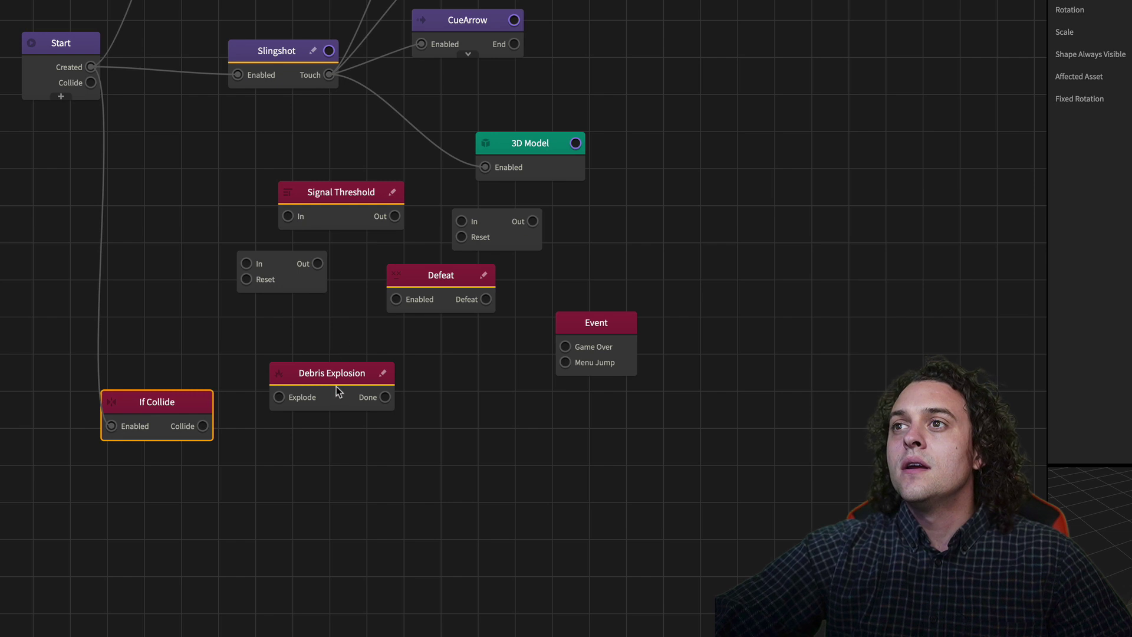
Step: Rearrange the nodes so Defeat follows If Collide, a Delay sits before Event, and Debris Explosion lies below them
{"action": "left_click_drag", "start_coordinate": [336, 389], "coordinate": [429, 535]}
{"action": "left_click", "coordinate": [332, 199]}
{"action": "mouse_move", "coordinate": [332, 199]}
{"action": "left_mouse_down"}
{"action": "mouse_move", "coordinate": [393, 352]}
{"action": "mouse_move", "coordinate": [347, 150]}
{"action": "mouse_move", "coordinate": [339, 193]}
{"action": "left_mouse_up"}
{"action": "left_click_drag", "start_coordinate": [453, 301], "coordinate": [381, 363]}
{"action": "left_click_drag", "start_coordinate": [296, 286], "coordinate": [514, 398]}
{"action": "left_click_drag", "start_coordinate": [624, 331], "coordinate": [808, 414]}
{"action": "left_click_drag", "start_coordinate": [513, 389], "coordinate": [615, 399]}
Step: Connect If Collide's Collide output to Defeat, and Defeat's output through the lower Delay node to the Event node
{"action": "left_click_drag", "start_coordinate": [202, 426], "coordinate": [325, 363]}
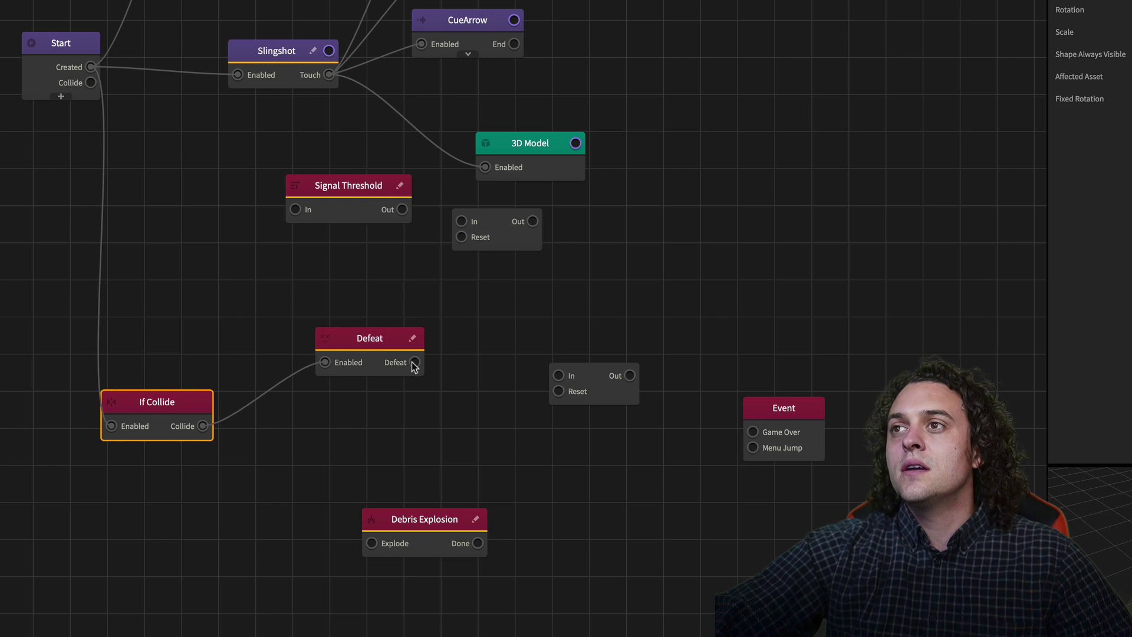
{"action": "left_click_drag", "start_coordinate": [414, 363], "coordinate": [746, 459]}
Step: Rename the Event node to Game Over
{"action": "left_click", "coordinate": [775, 430]}
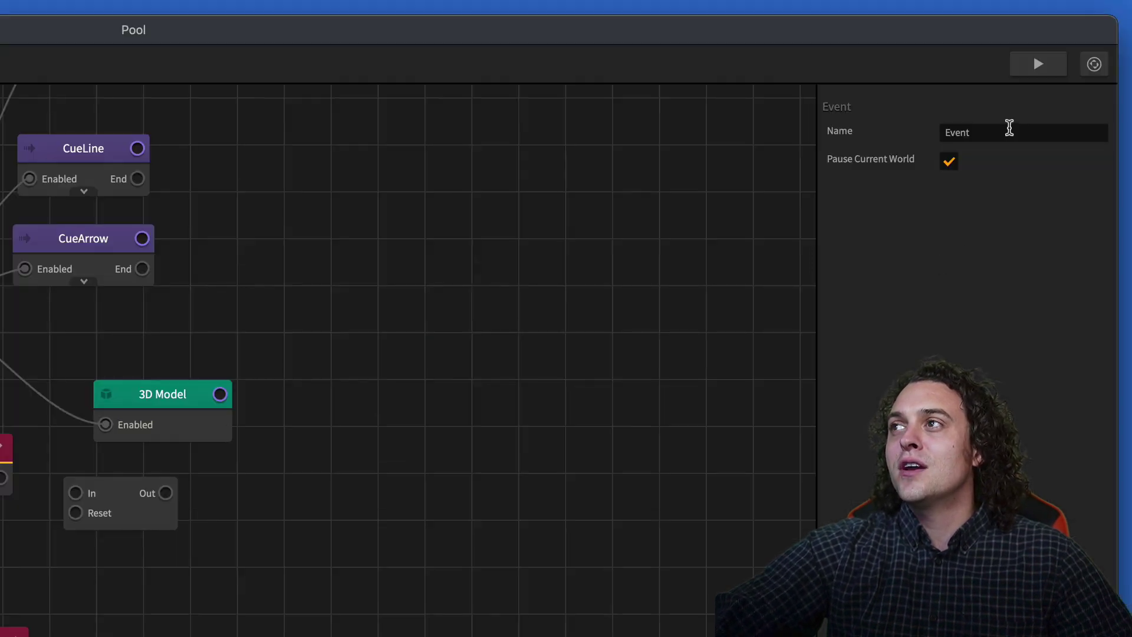
{"action": "double_click", "coordinate": [998, 131]}
{"action": "type", "text": "Game Obv"}
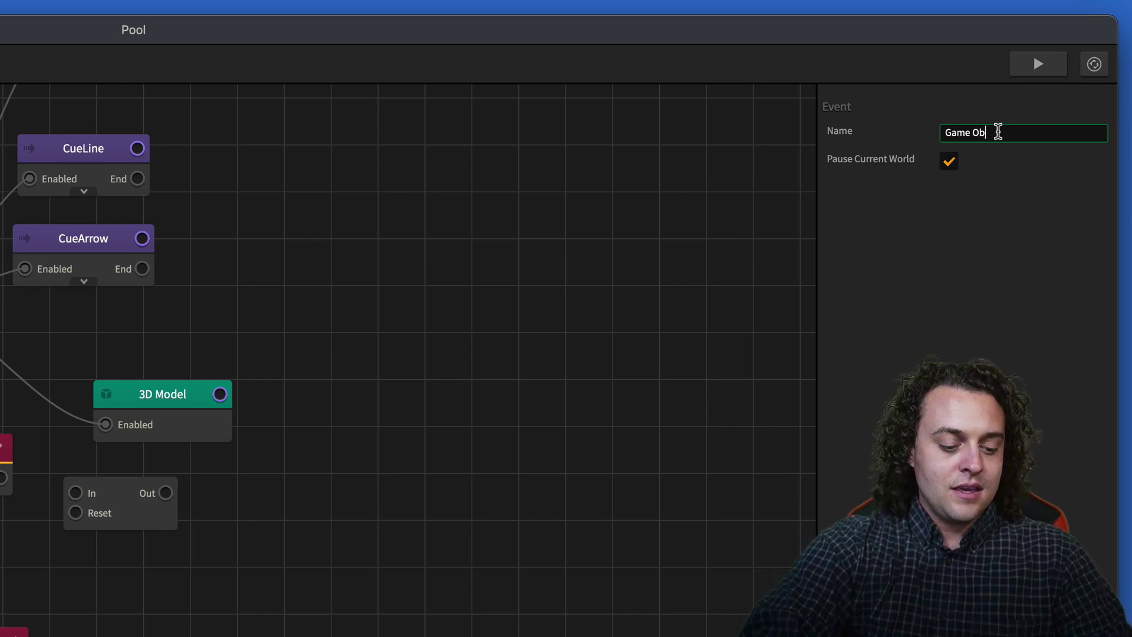
{"action": "key", "text": "BackSpace"}
{"action": "key", "text": "BackSpace"}
{"action": "type", "text": "ver"}
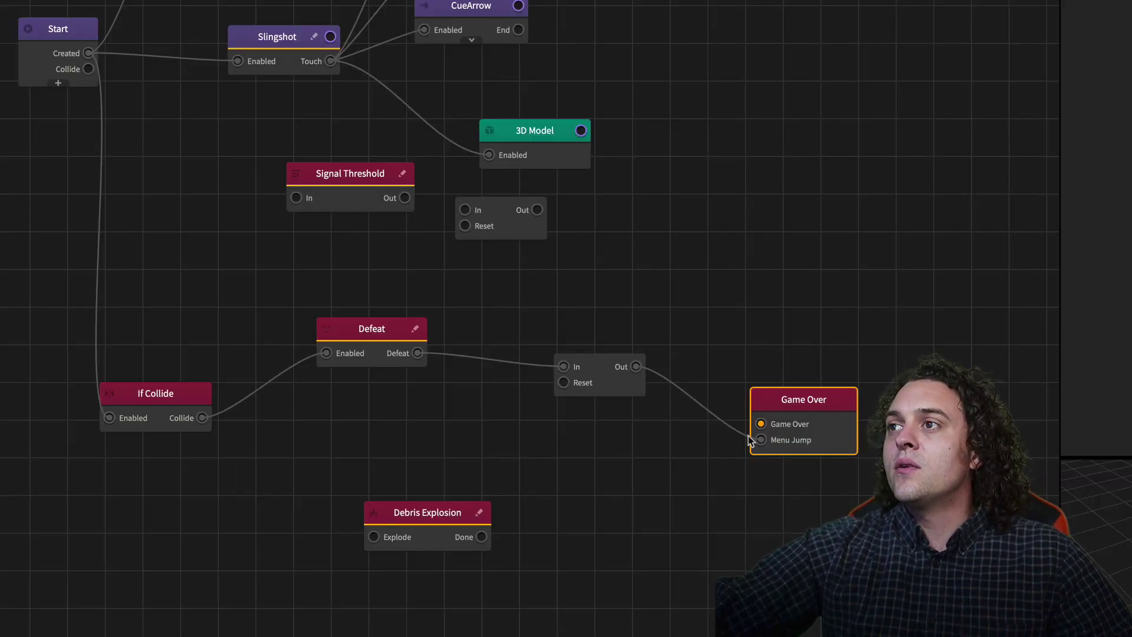
Step: Reroute the lower Delay's output to the Game Over input, and connect If Collide's Collide output to Debris Explosion's Explode input
{"action": "left_click_drag", "start_coordinate": [762, 440], "coordinate": [761, 425]}
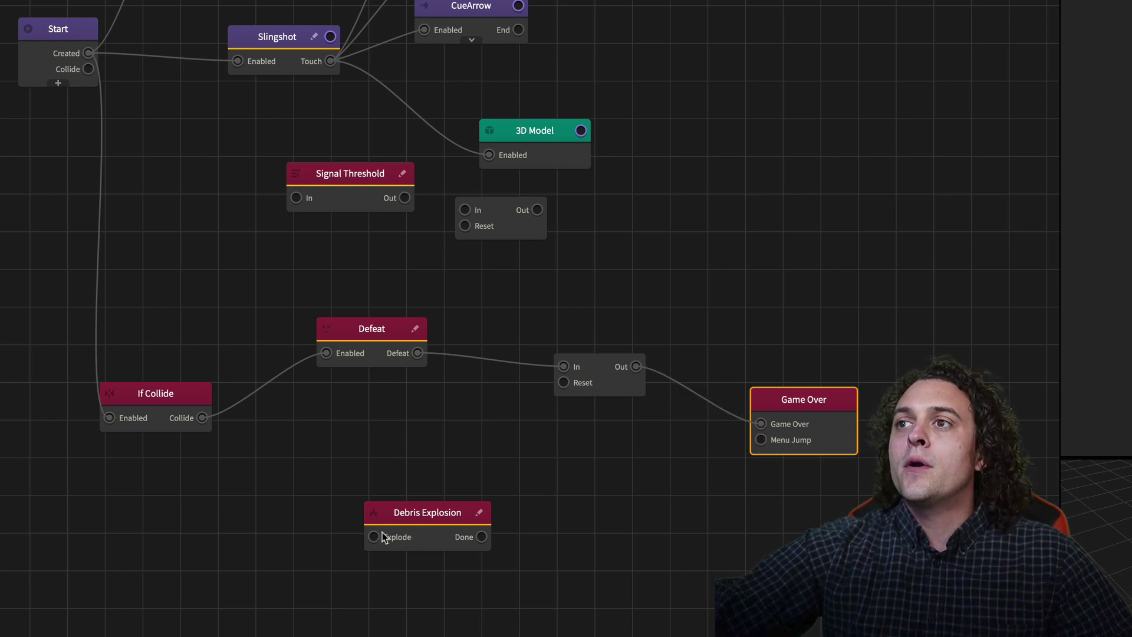
{"action": "left_click_drag", "start_coordinate": [373, 537], "coordinate": [213, 423]}
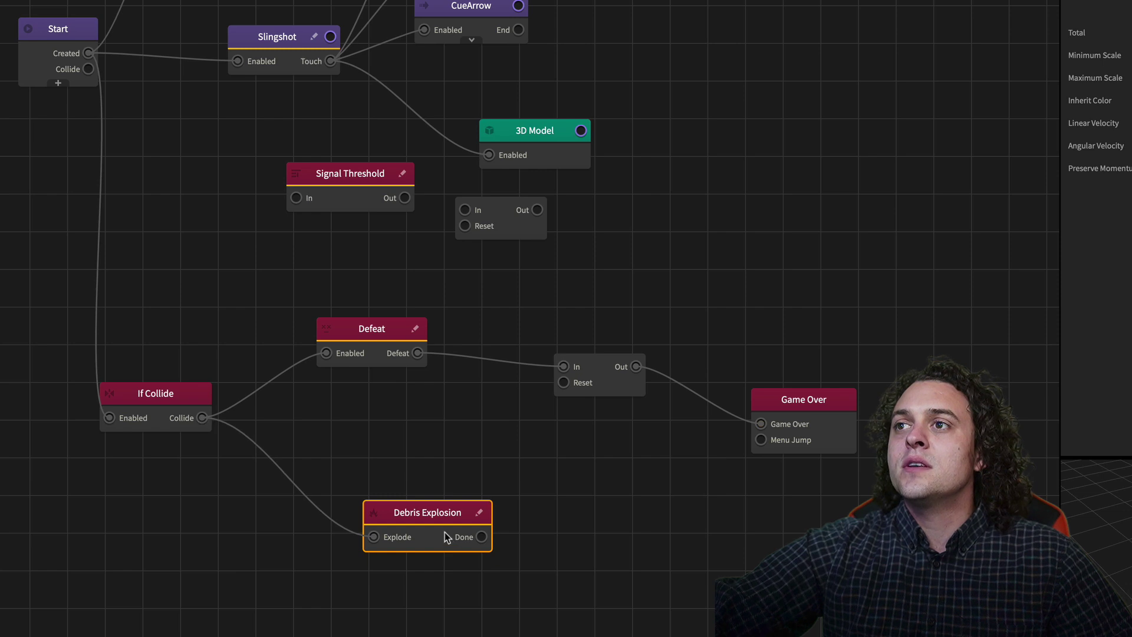
Step: Connect Slingshot's Touch output to Signal Threshold's input, and Signal Threshold's output to the upper Delay node
{"action": "left_click_drag", "start_coordinate": [330, 61], "coordinate": [296, 198]}
{"action": "left_click_drag", "start_coordinate": [510, 240], "coordinate": [560, 269]}
{"action": "left_click_drag", "start_coordinate": [404, 198], "coordinate": [527, 246]}
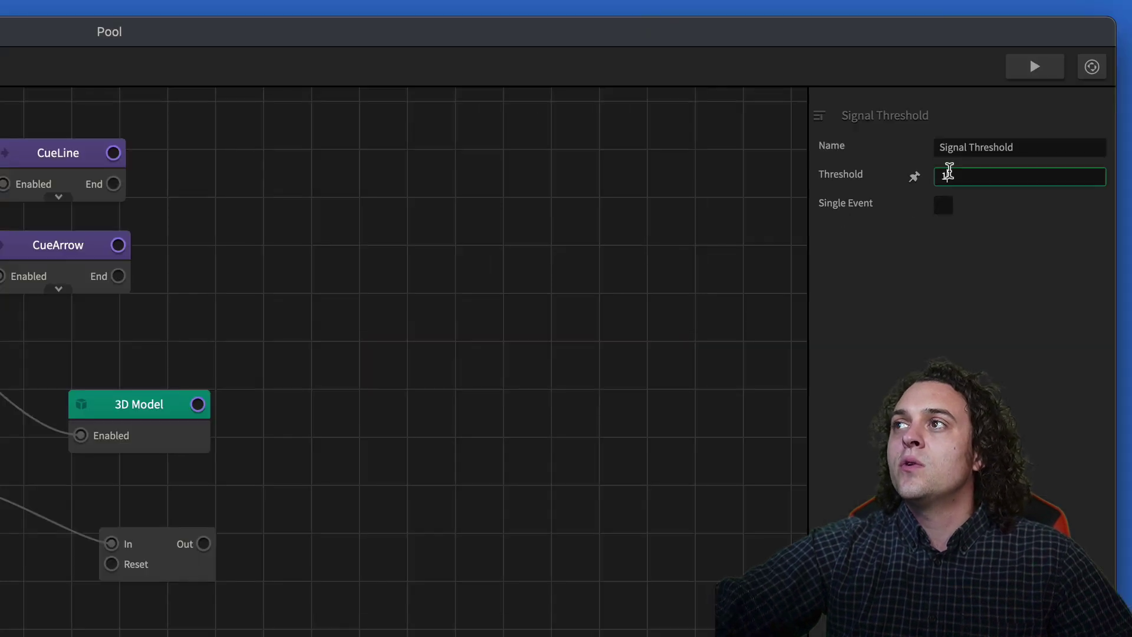
Step: Set the Signal Threshold node's threshold to 2 and the upper Delay node's delay to 1
{"action": "key", "text": "BackSpace"}
{"action": "type", "text": "2"}
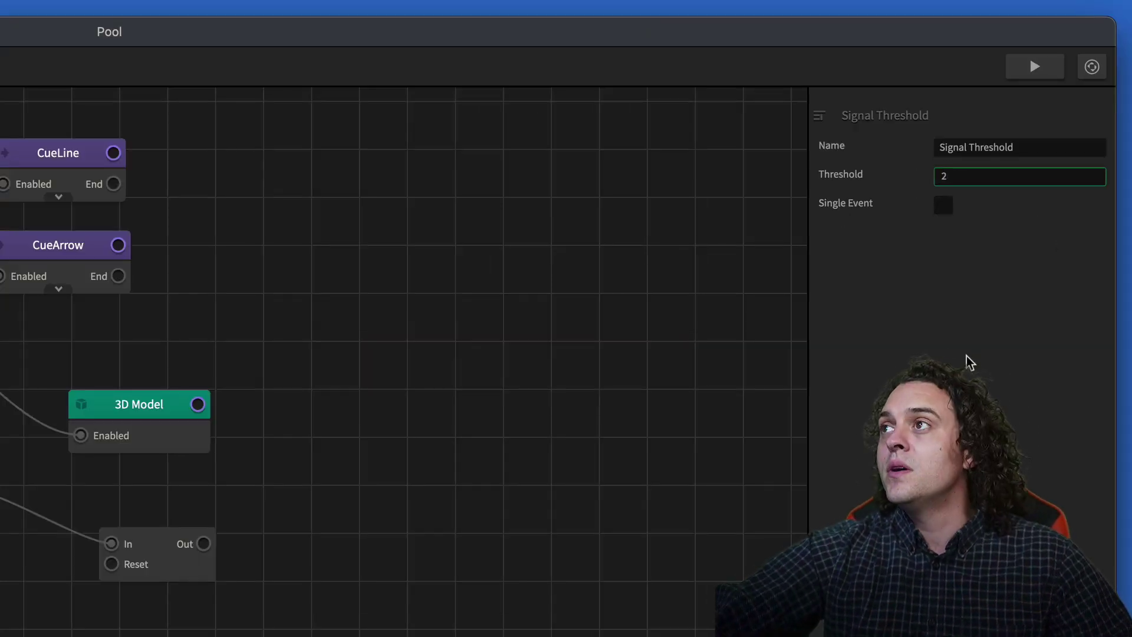
{"action": "left_click", "coordinate": [154, 557]}
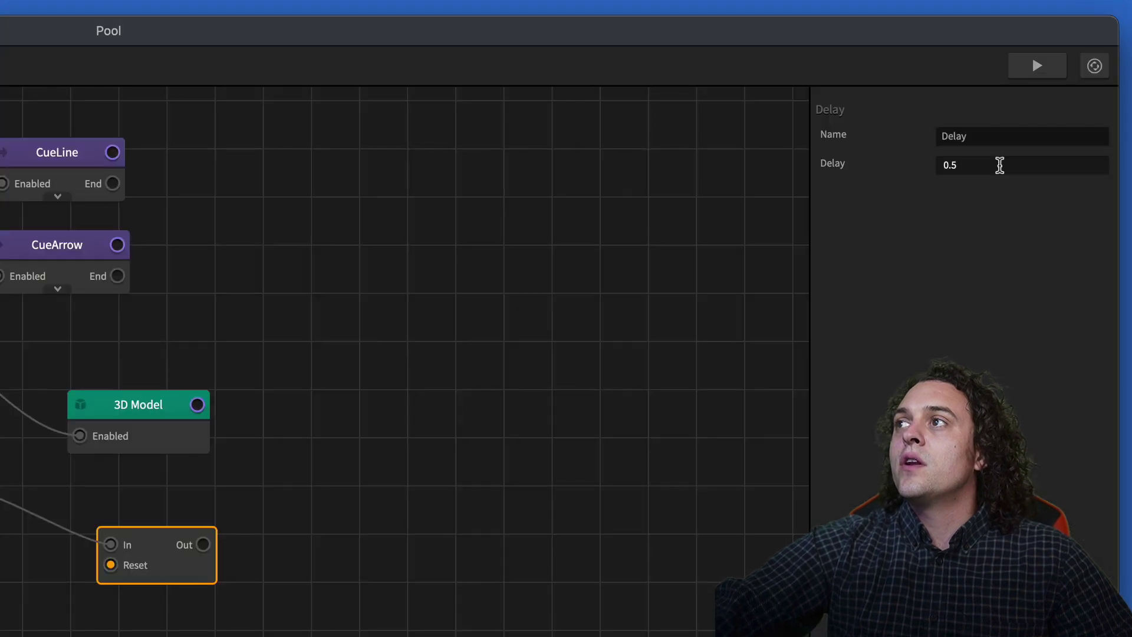
{"action": "left_click", "coordinate": [1000, 166]}
{"action": "type", "text": "1"}
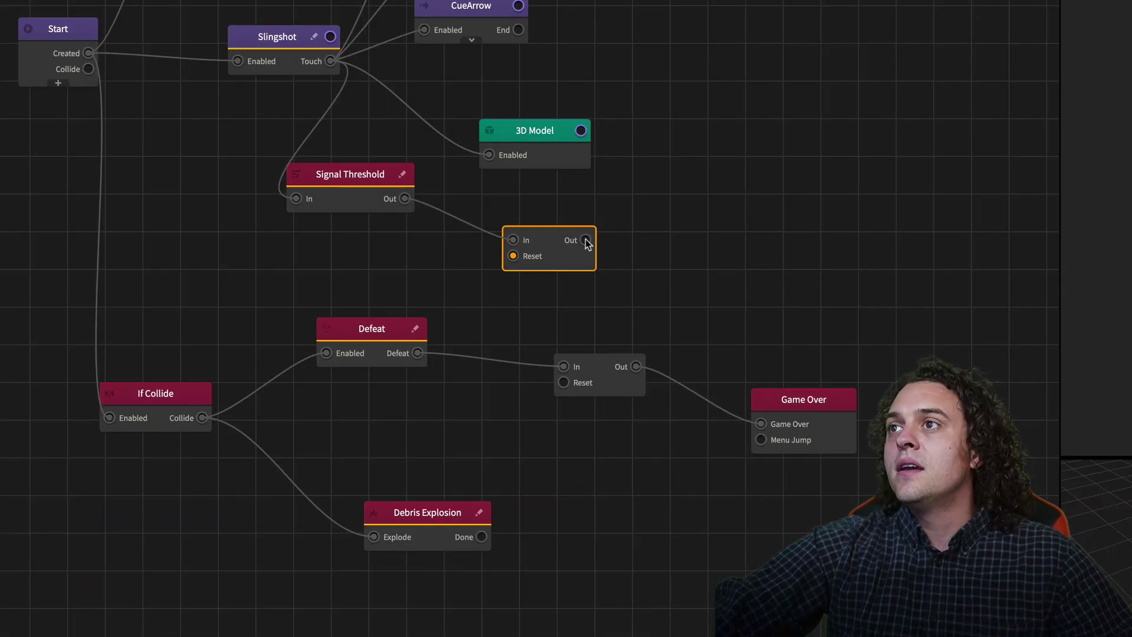
Step: Connect the upper Delay's output to Defeat's Enabled input and to Debris Explosion's Explode input
{"action": "left_click_drag", "start_coordinate": [301, 361], "coordinate": [328, 356]}
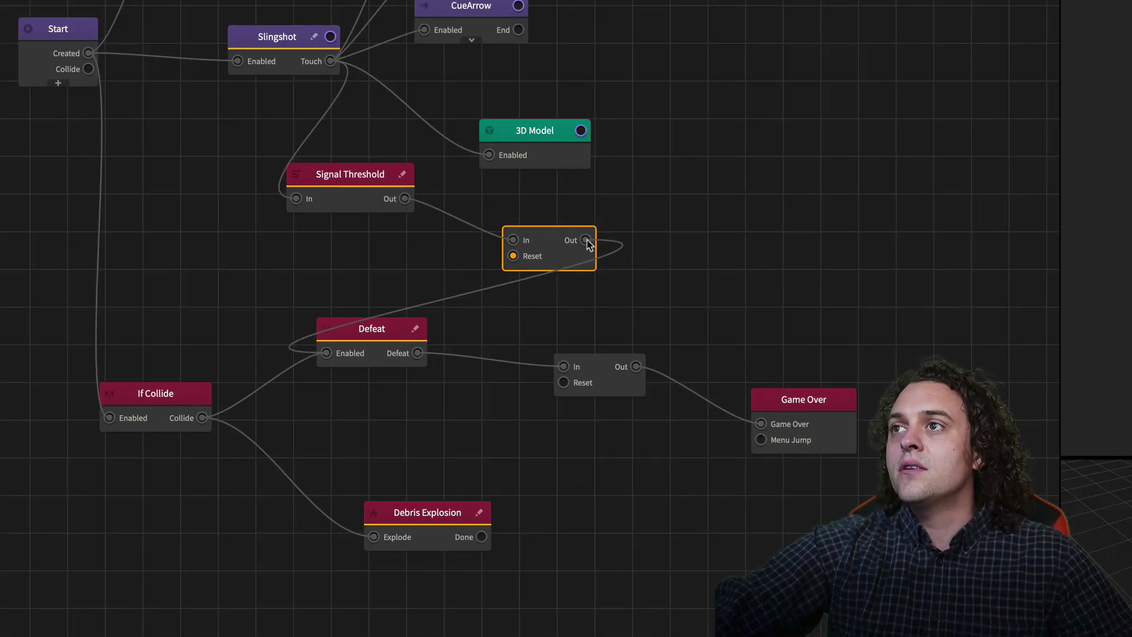
{"action": "left_click_drag", "start_coordinate": [390, 605], "coordinate": [376, 540]}
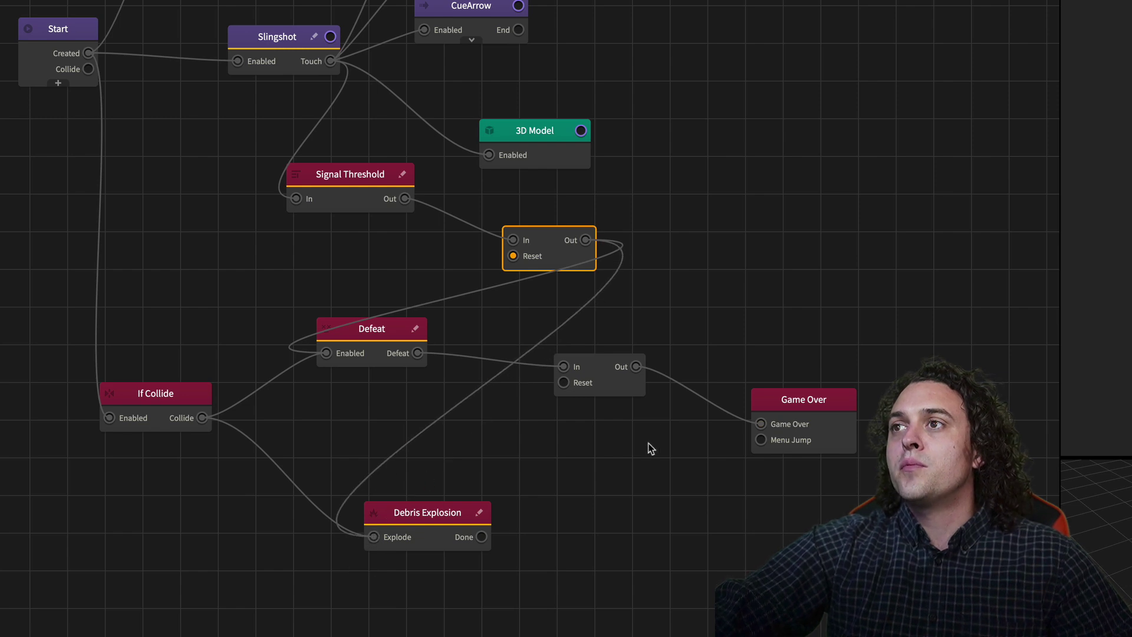
Step: Set the delay of the node between Defeat and Game Over to 2
{"action": "left_click", "coordinate": [630, 393]}
{"action": "double_click", "coordinate": [991, 179]}
{"action": "type", "text": "2"}
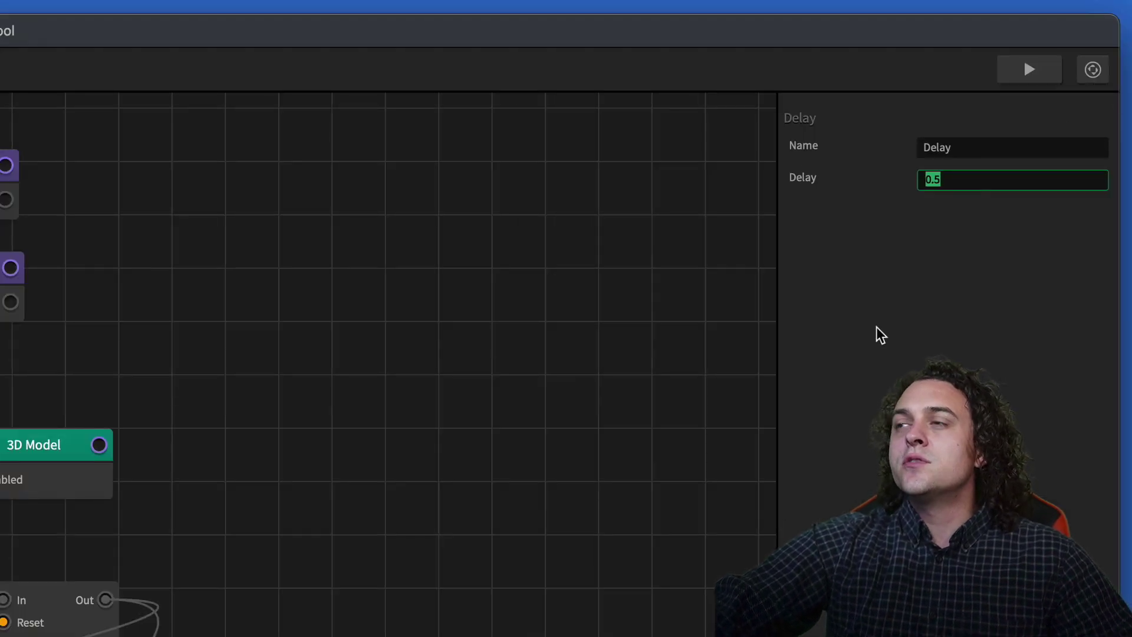
{"action": "key", "text": "Return"}
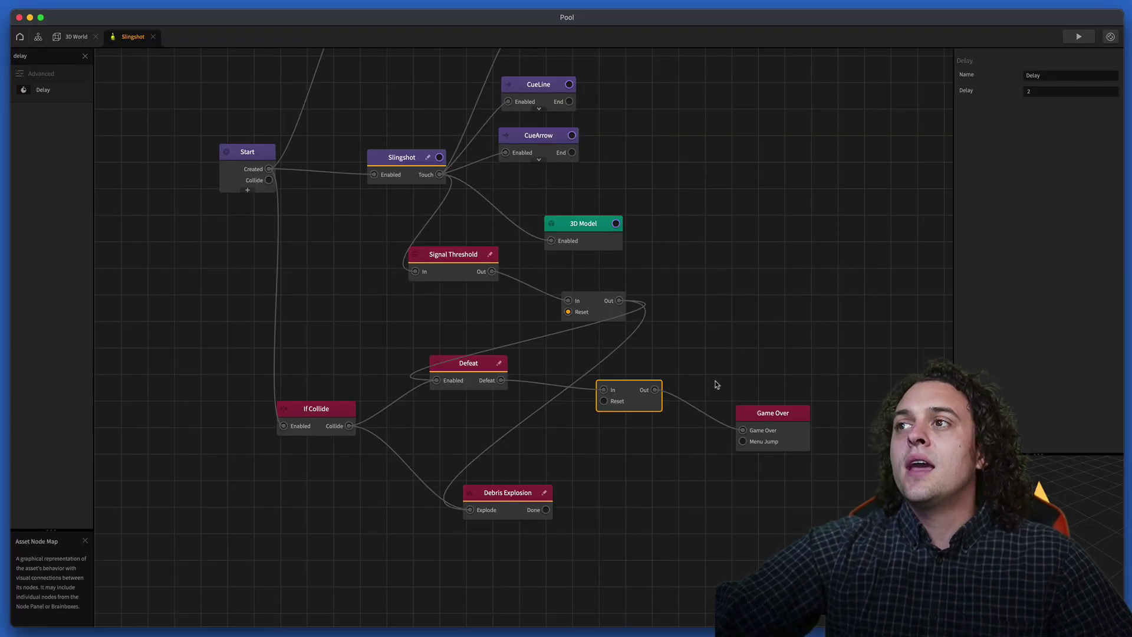
Step: In the 3D World, add a Sphere shape to the project's objects from the Asset Library
{"action": "scroll", "coordinate": [726, 369], "scroll_direction": "down", "scroll_amount": 2}
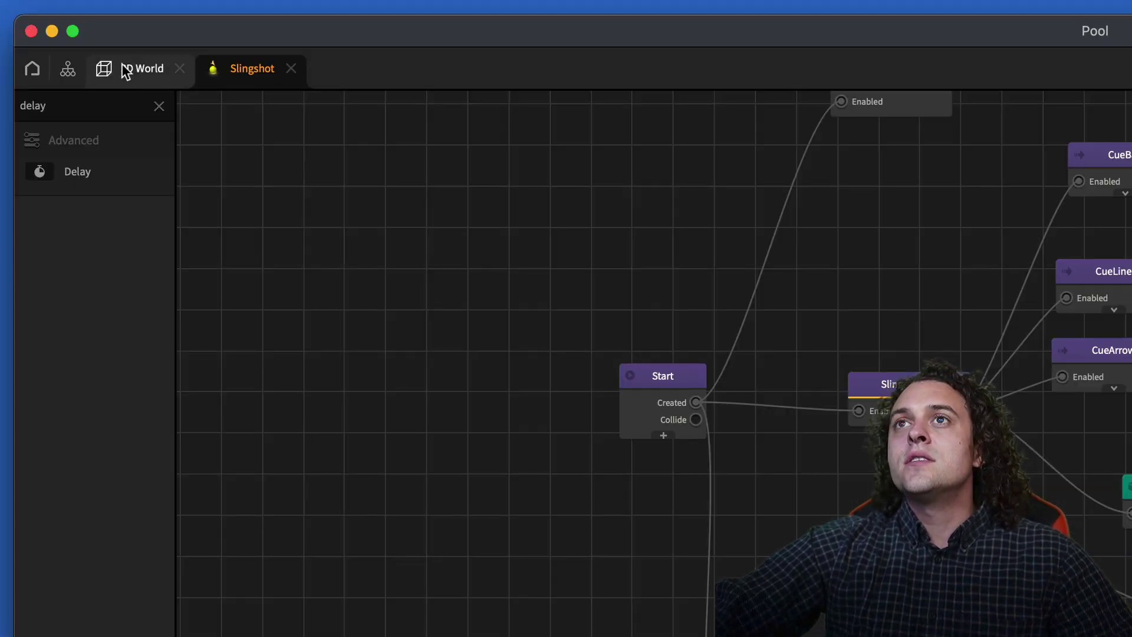
{"action": "left_click", "coordinate": [128, 65]}
{"action": "left_click", "coordinate": [93, 144]}
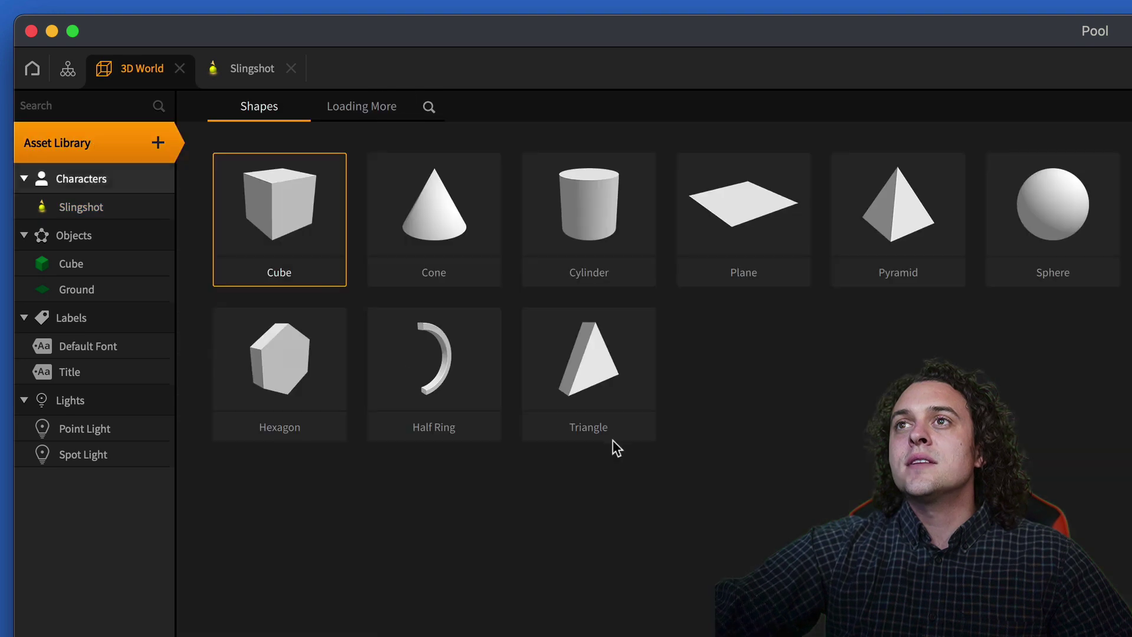
{"action": "left_click", "coordinate": [1075, 203]}
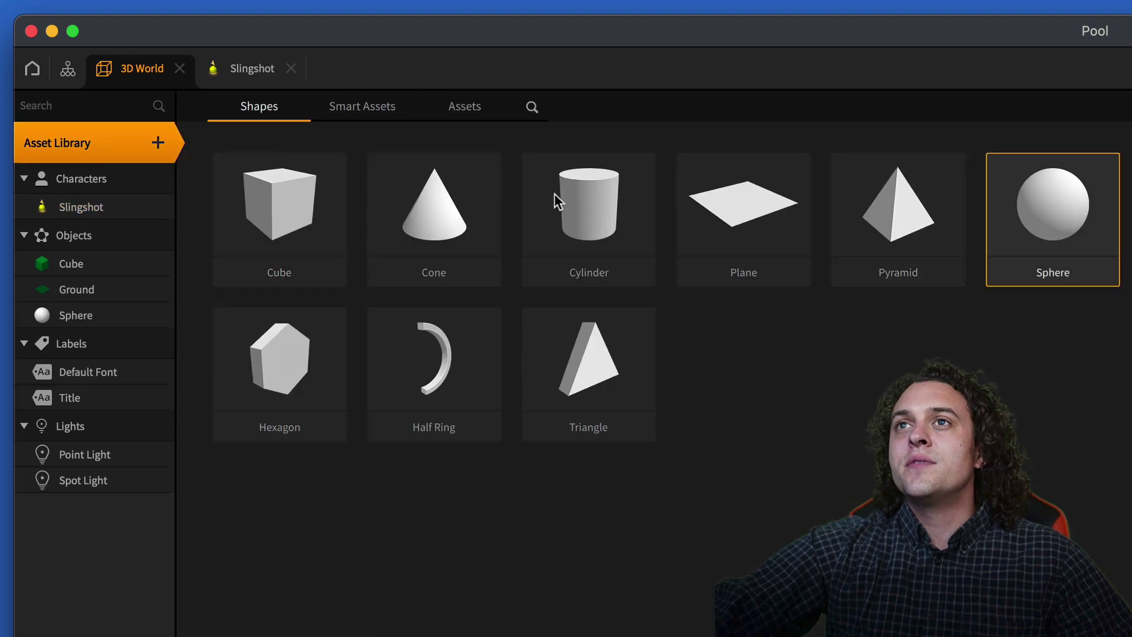
{"action": "left_click", "coordinate": [84, 150]}
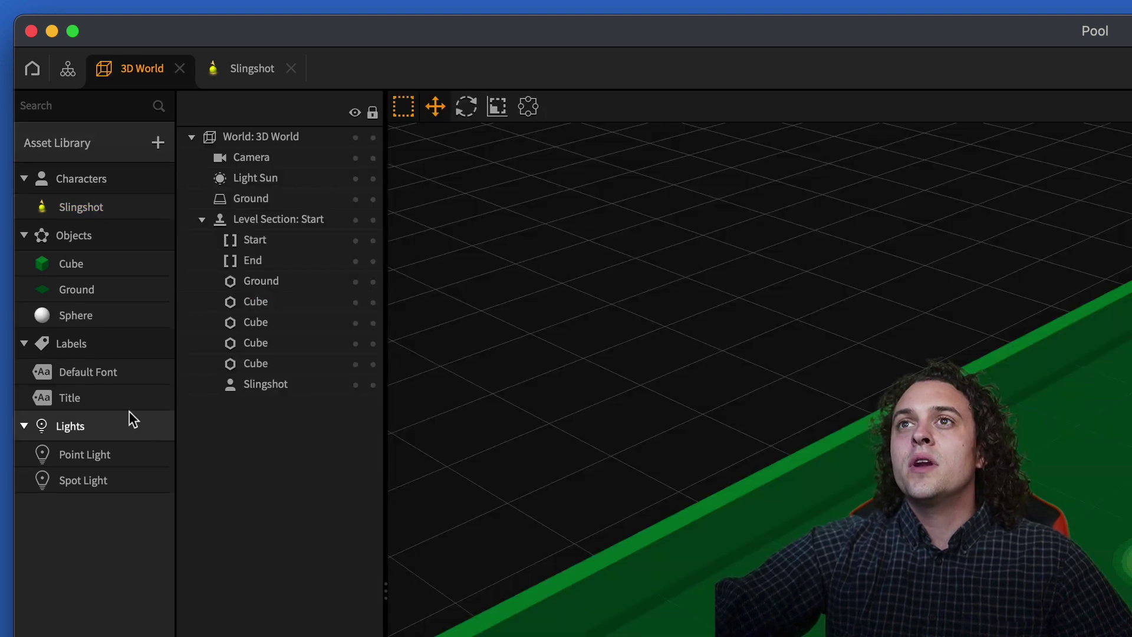
Step: Rename the new Sphere object to Debris
{"action": "left_click", "coordinate": [81, 316]}
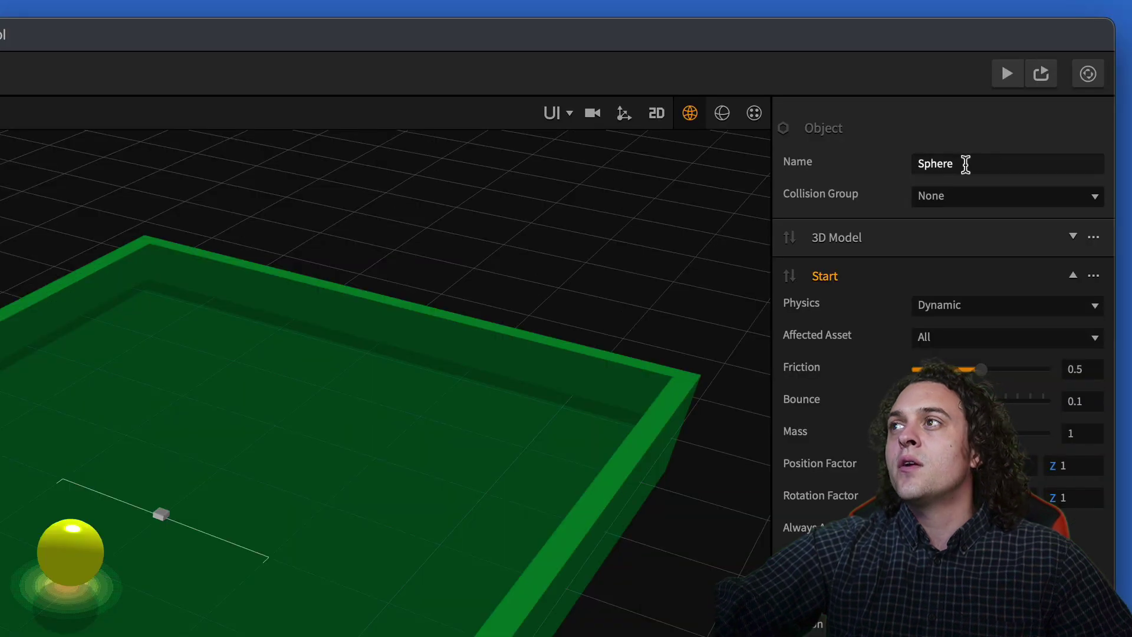
{"action": "left_click", "coordinate": [967, 163]}
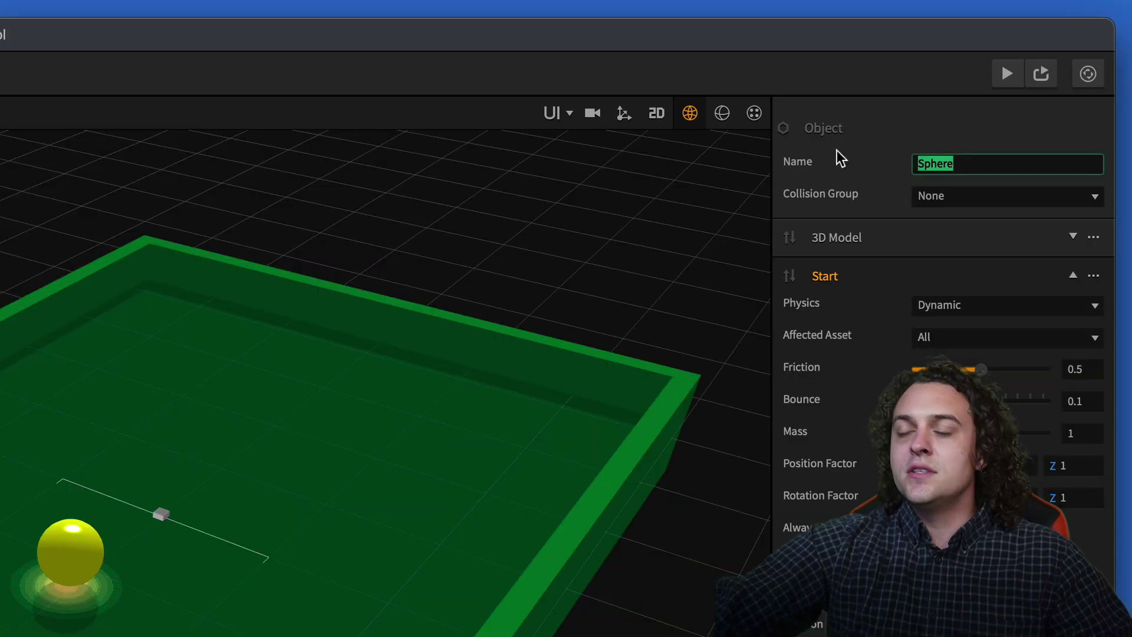
{"action": "type", "text": "Debris"}
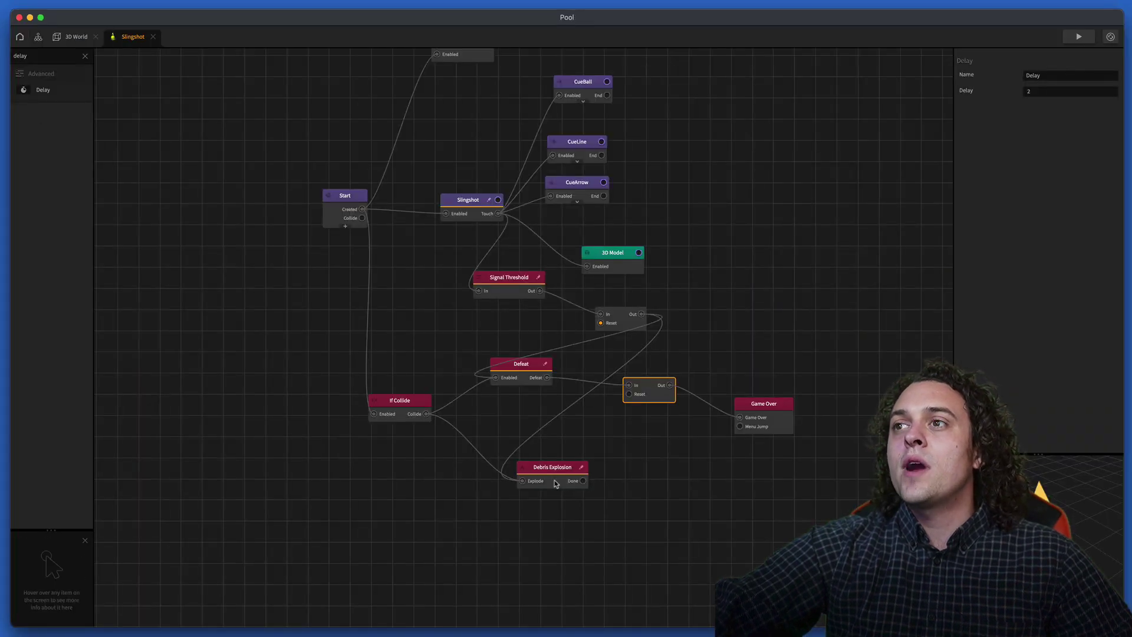
Step: Assign the Debris object as the asset of the Debris Explosion node in the Slingshot node map
{"action": "left_click", "coordinate": [551, 470]}
{"action": "left_click", "coordinate": [1081, 244]}
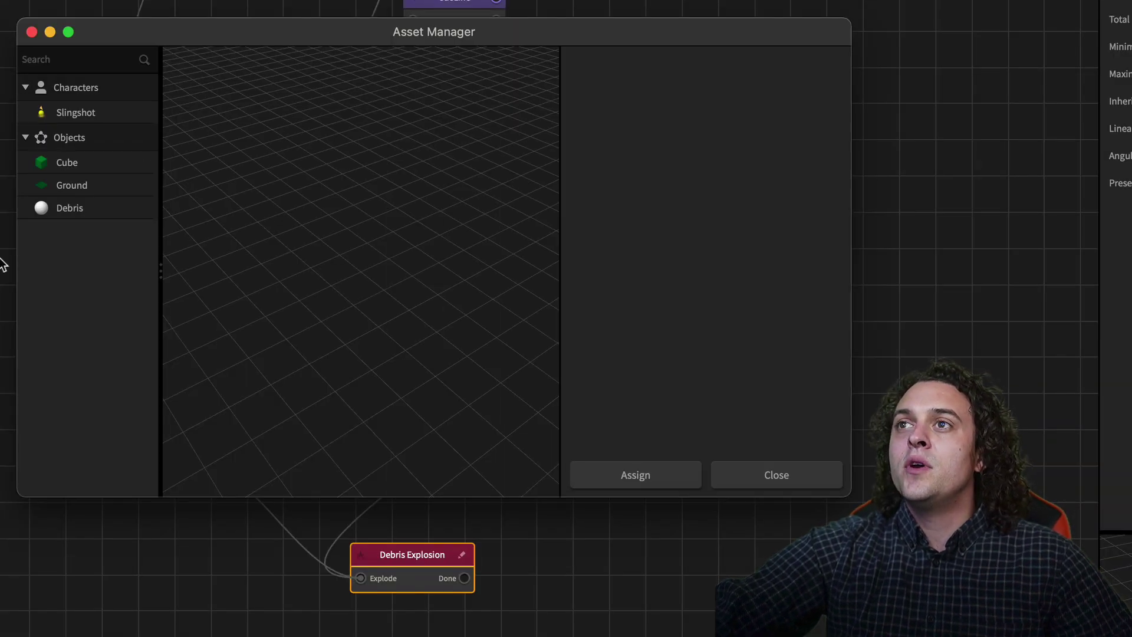
{"action": "left_click", "coordinate": [73, 209]}
{"action": "scroll", "coordinate": [808, 367], "scroll_direction": "down", "scroll_amount": 5}
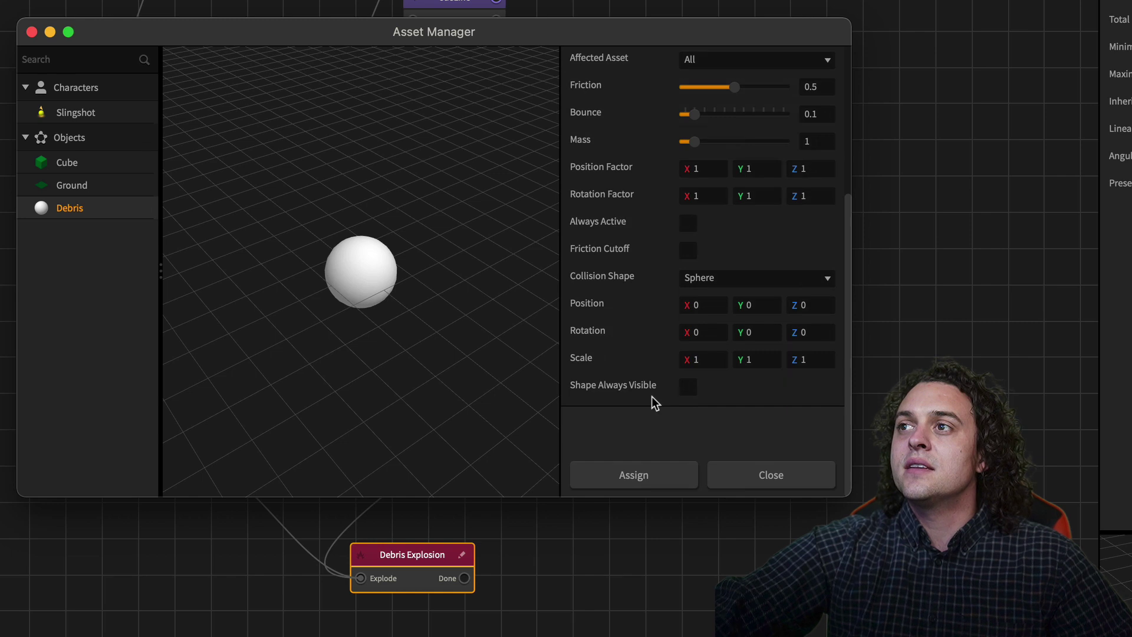
{"action": "left_click", "coordinate": [643, 476]}
Step: Set the Debris Explosion's total to 30 and its linear velocity to 20 on X, Y and Z
{"action": "left_click", "coordinate": [979, 287]}
{"action": "type", "text": "30"}
{"action": "key", "text": "Return"}
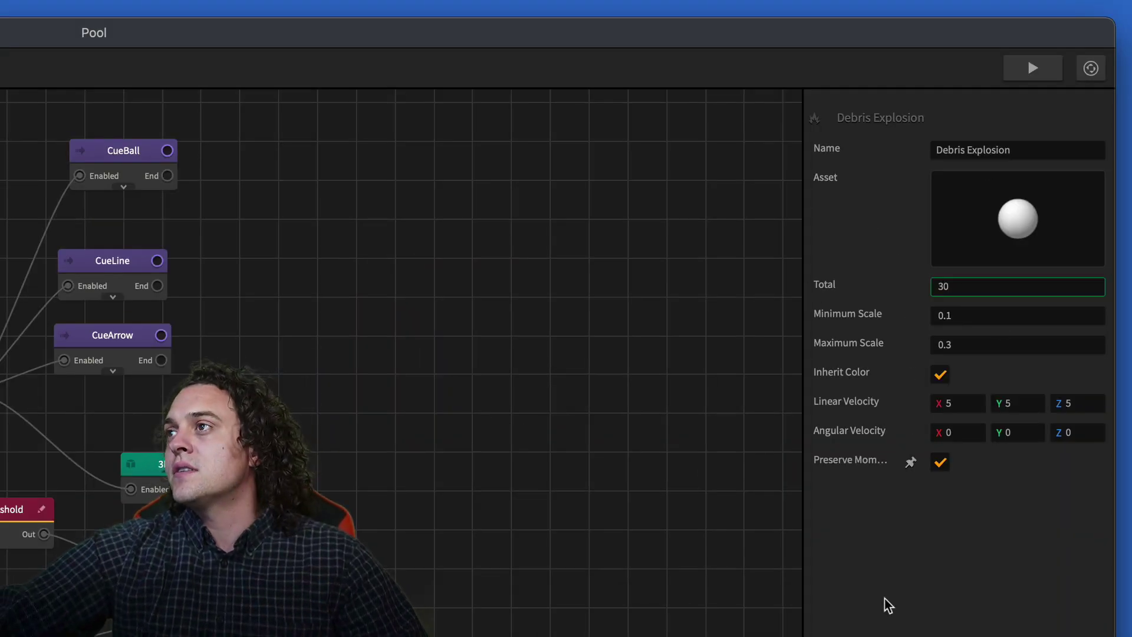
{"action": "left_click", "coordinate": [969, 407]}
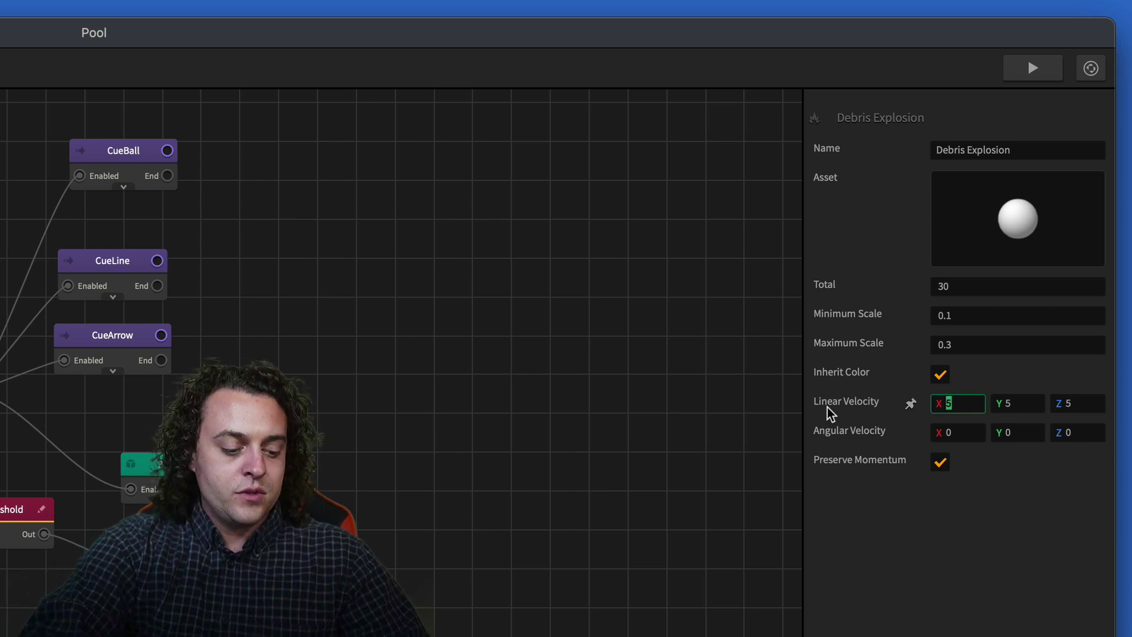
{"action": "type", "text": "20"}
{"action": "key", "text": "Tab"}
{"action": "type", "text": "20"}
{"action": "key", "text": "Tab"}
{"action": "type", "text": "20"}
{"action": "key", "text": "Return"}
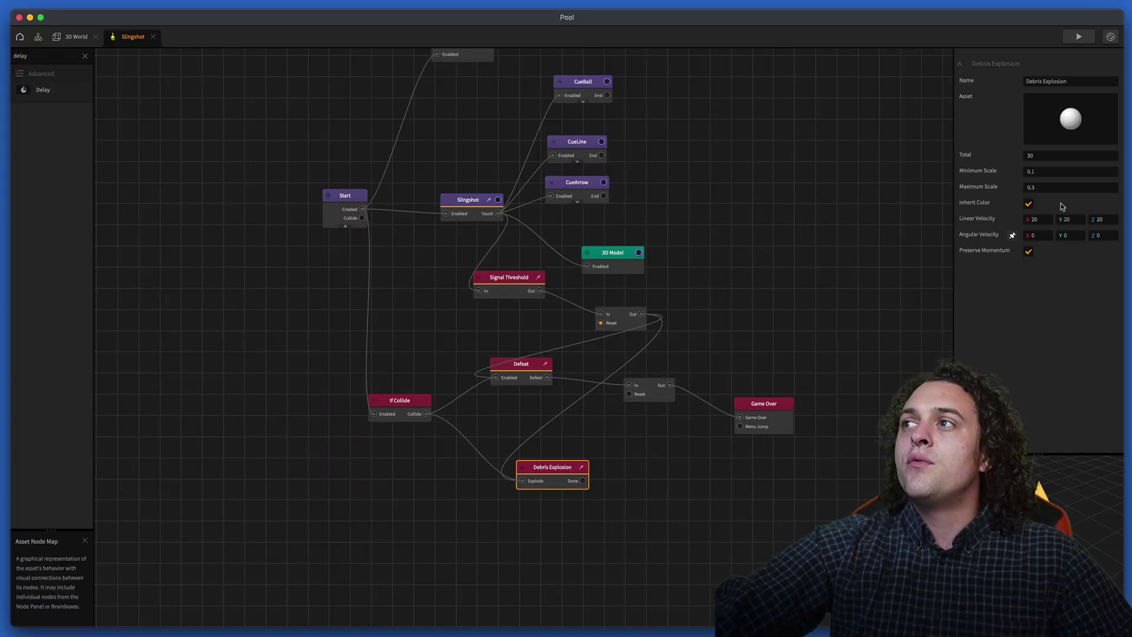
Step: Set the color of the 3D Model node driven by Slingshot's Touch output to yellow, and compare it with the upper 3D Model node
{"action": "left_click", "coordinate": [609, 248]}
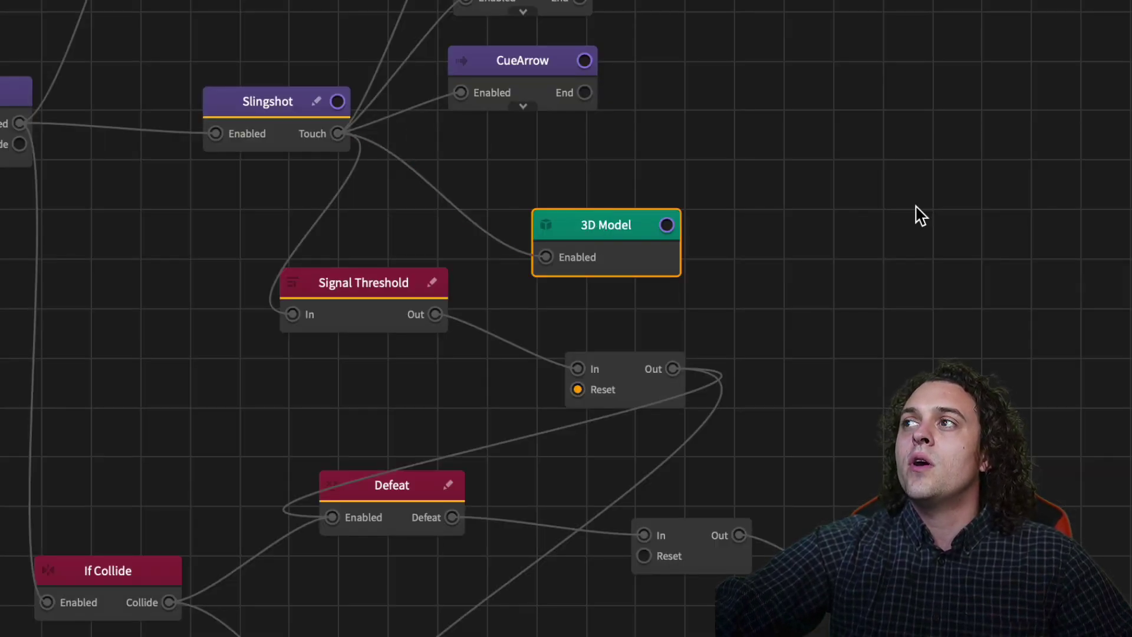
{"action": "left_click", "coordinate": [1036, 258]}
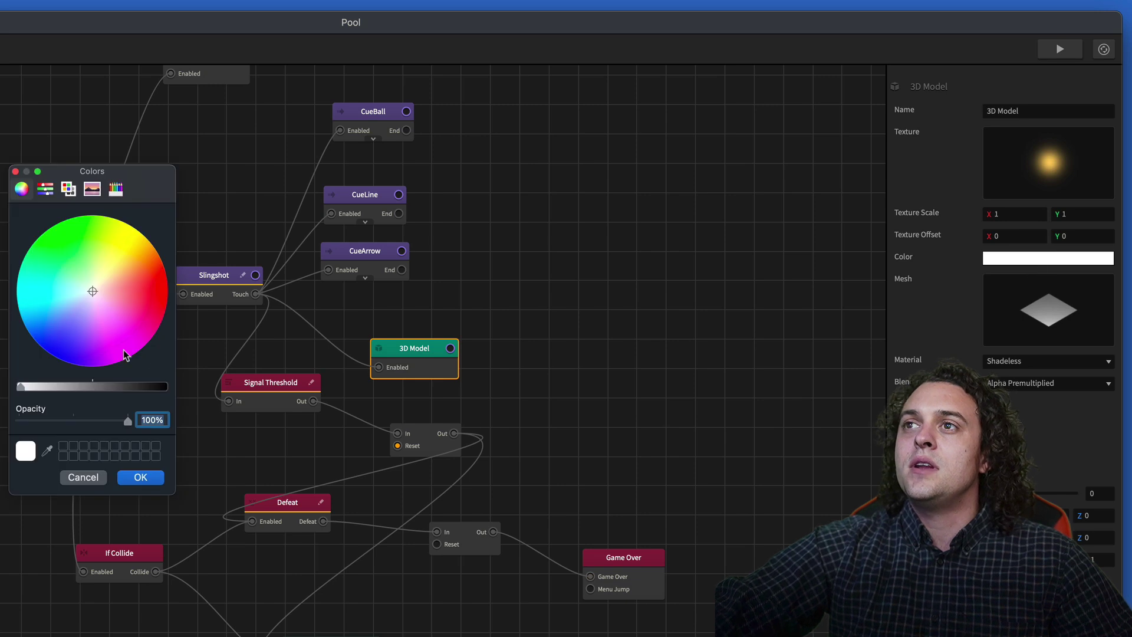
{"action": "left_click", "coordinate": [137, 255]}
{"action": "left_click_drag", "start_coordinate": [137, 255], "coordinate": [137, 229]}
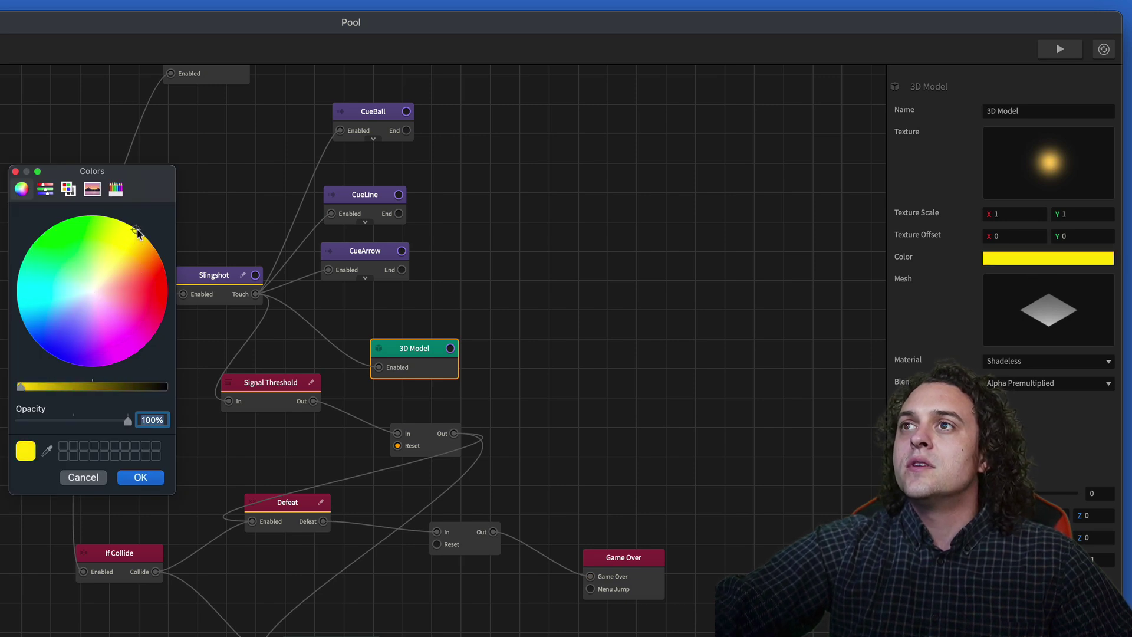
{"action": "left_click", "coordinate": [140, 477]}
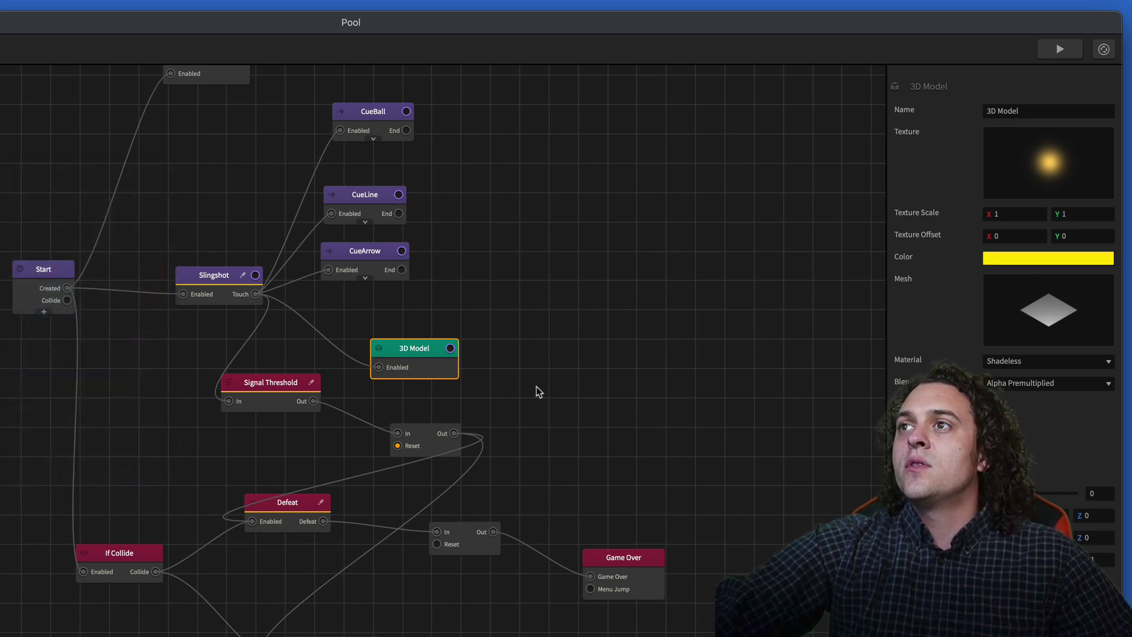
{"action": "left_click_drag", "start_coordinate": [526, 356], "coordinate": [644, 474]}
{"action": "scroll", "coordinate": [380, 351], "scroll_direction": "up", "scroll_amount": 3}
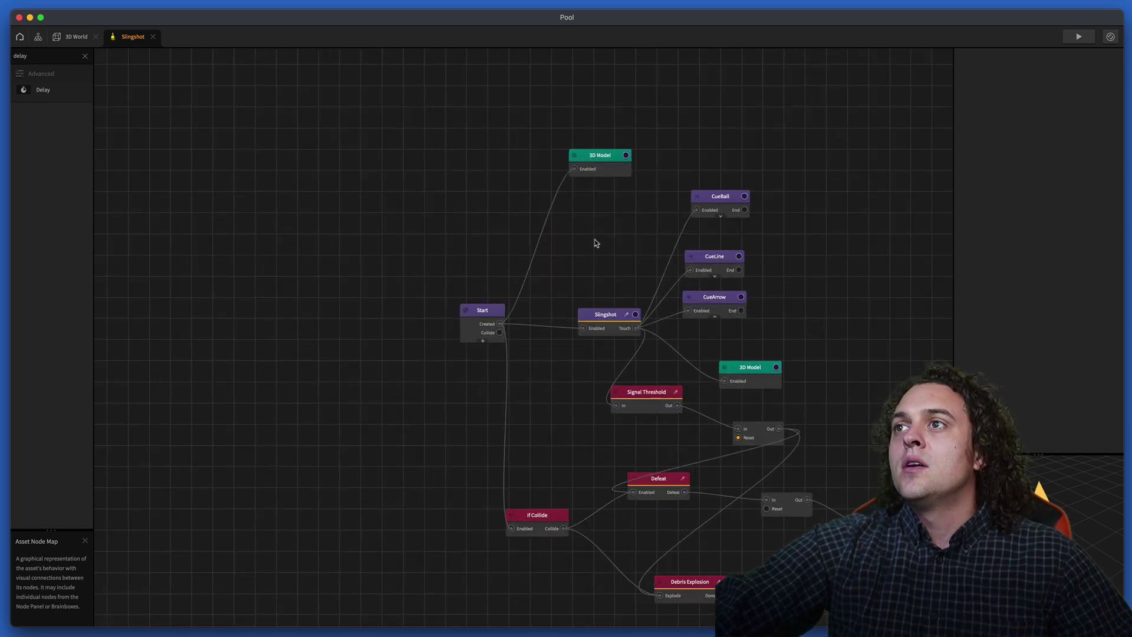
{"action": "left_click", "coordinate": [611, 170]}
{"action": "left_click", "coordinate": [751, 376]}
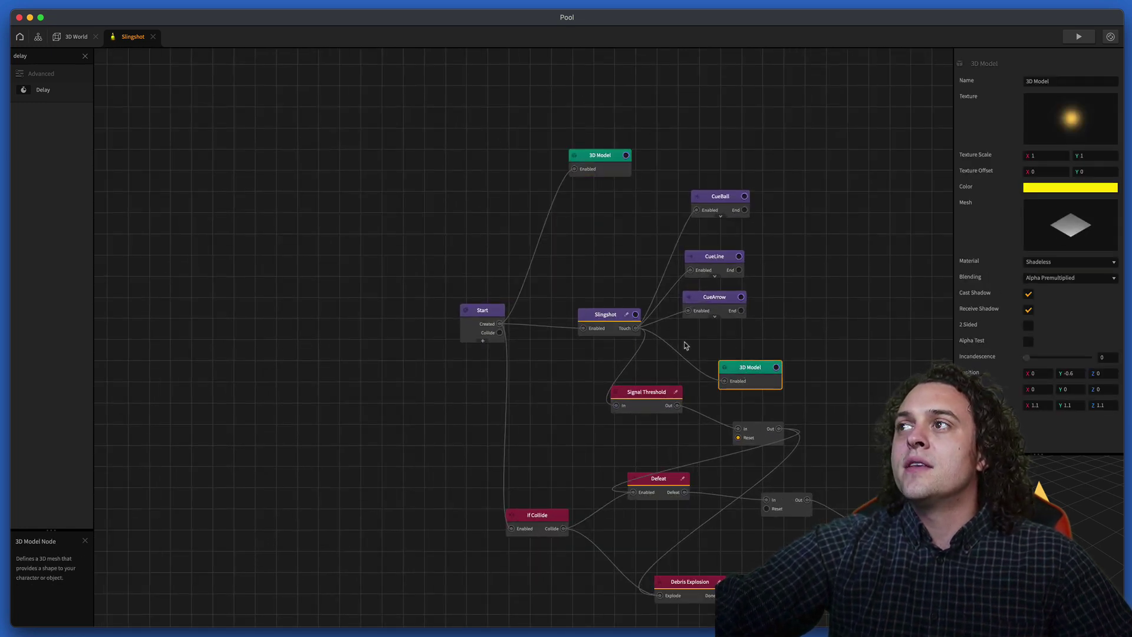
Step: Add two new UI Screen nodes after the 3D World node in the game's mind map
{"action": "left_click", "coordinate": [37, 36]}
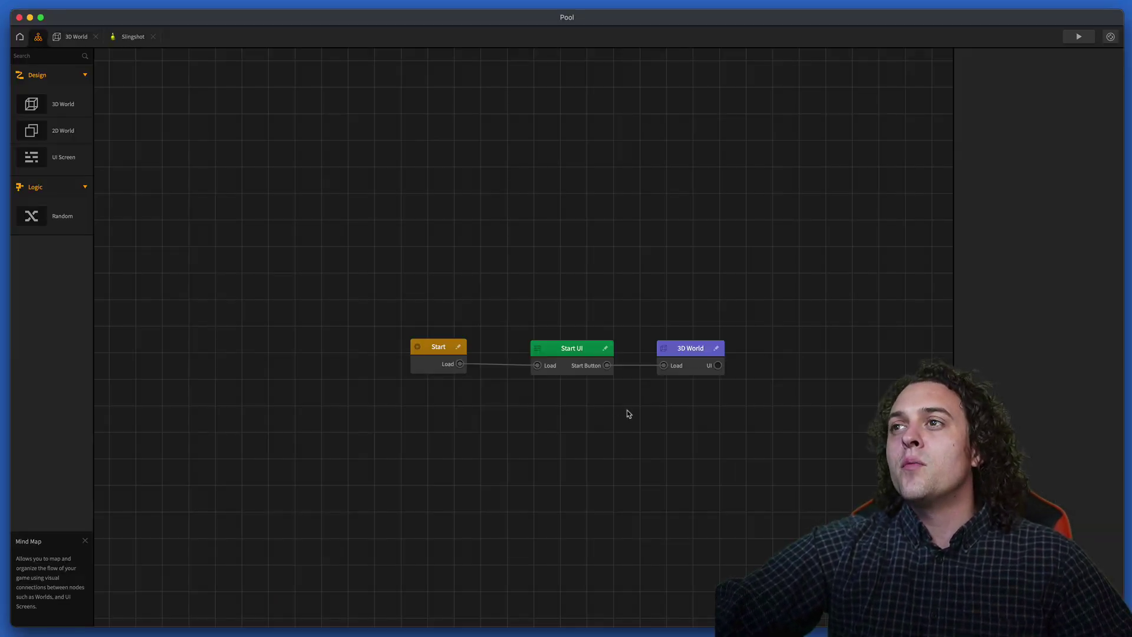
{"action": "right_click", "coordinate": [774, 406]}
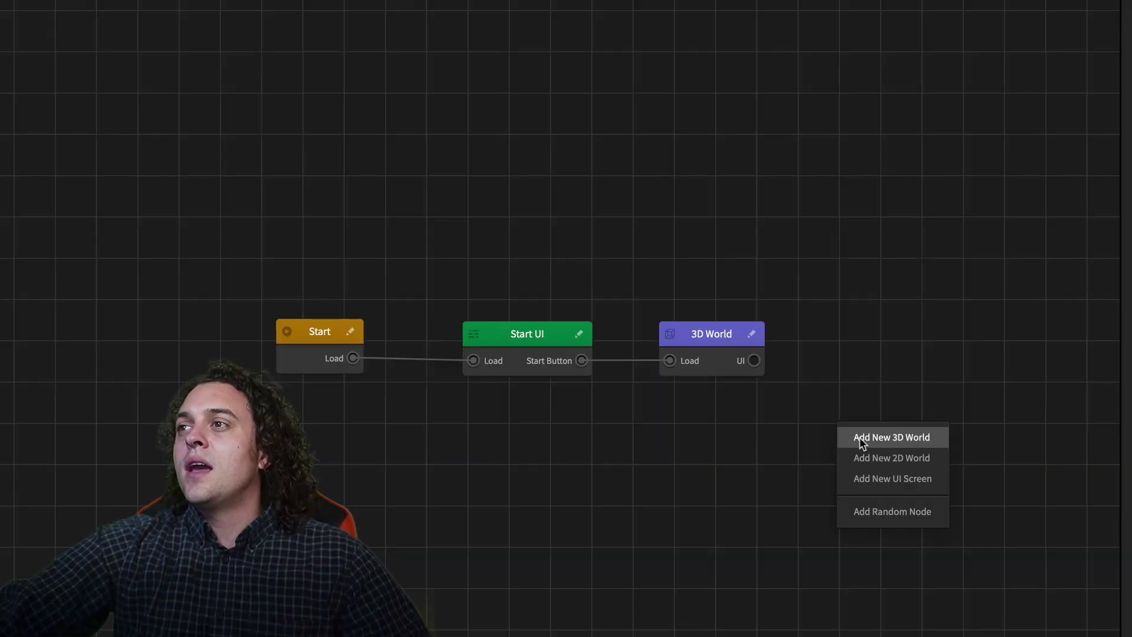
{"action": "left_click", "coordinate": [904, 478]}
{"action": "left_click_drag", "start_coordinate": [892, 450], "coordinate": [860, 359]}
{"action": "right_click", "coordinate": [984, 427]}
{"action": "left_click", "coordinate": [1038, 479]}
{"action": "left_click_drag", "start_coordinate": [1039, 426], "coordinate": [1047, 331]}
Step: Connect the 3D World's UI output to the first UI Screen's Load input, with the second UI Screen spaced beyond it
{"action": "left_click_drag", "start_coordinate": [977, 497], "coordinate": [702, 467]}
{"action": "scroll", "coordinate": [752, 421], "scroll_direction": "up", "scroll_amount": 4}
{"action": "left_click_drag", "start_coordinate": [758, 286], "coordinate": [818, 286]}
{"action": "left_click", "coordinate": [575, 300]}
{"action": "left_click", "coordinate": [619, 273]}
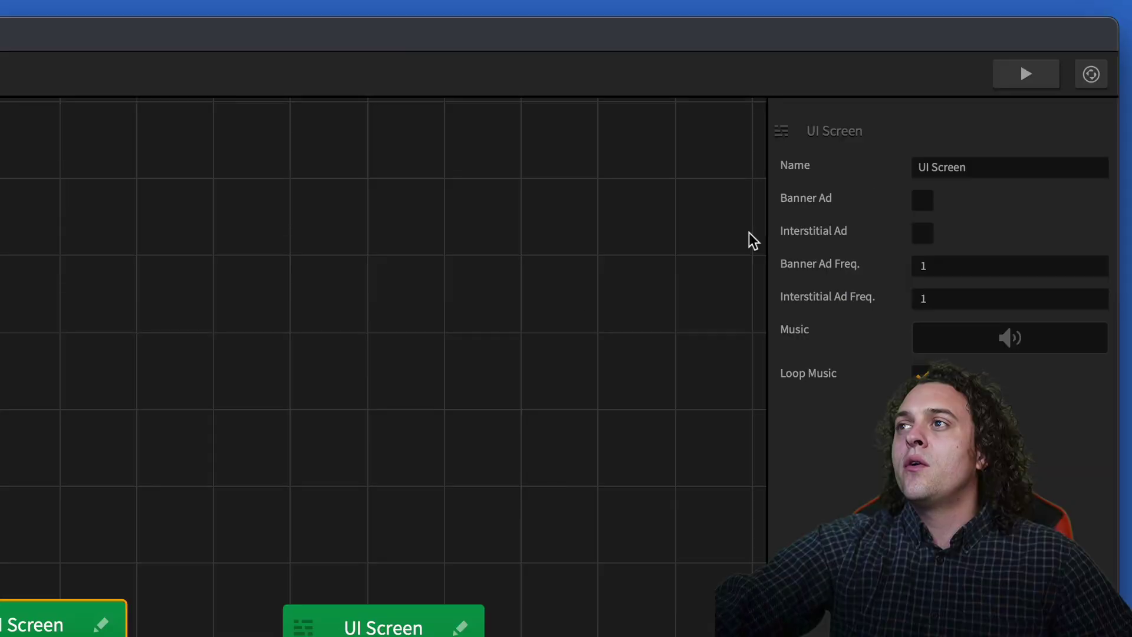
Step: Rename the UI Screen connected to the 3D World to World UI
{"action": "left_click_drag", "start_coordinate": [980, 169], "coordinate": [761, 162]}
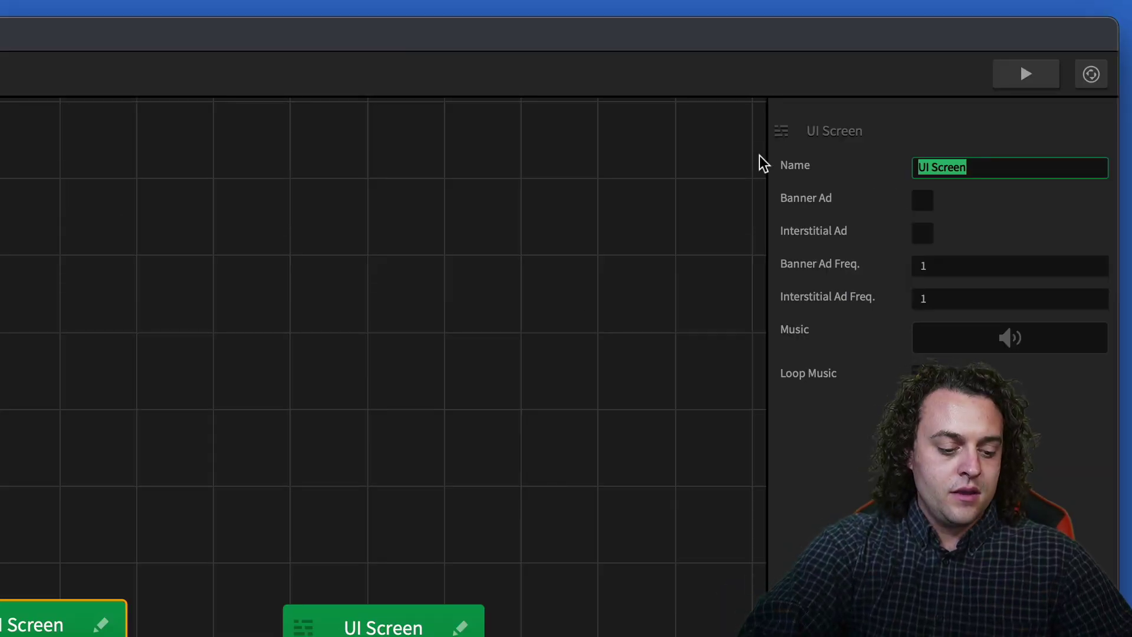
{"action": "type", "text": "World UI"}
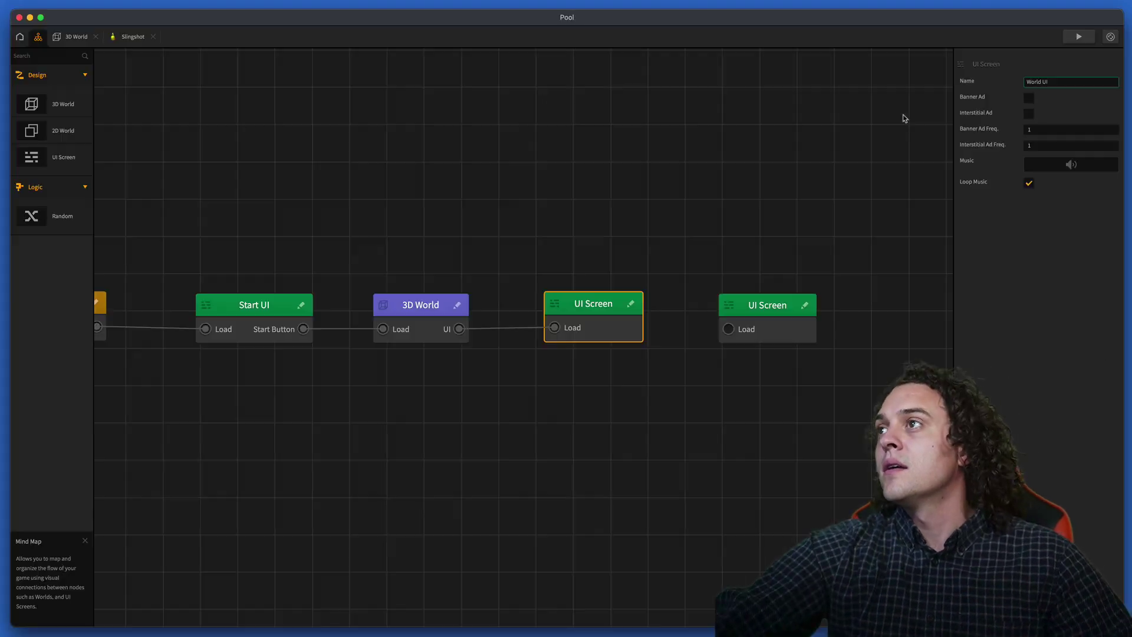
{"action": "left_click", "coordinate": [819, 571]}
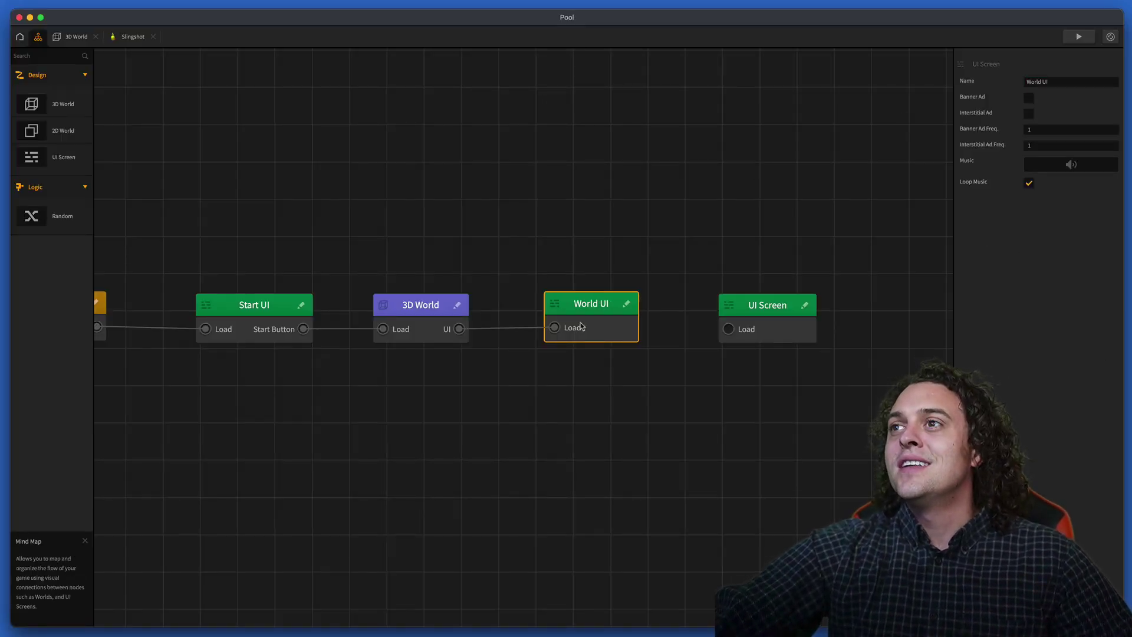
Step: Open World UI for editing and add an Event Observer, placing it outside the screen area
{"action": "double_click", "coordinate": [581, 326]}
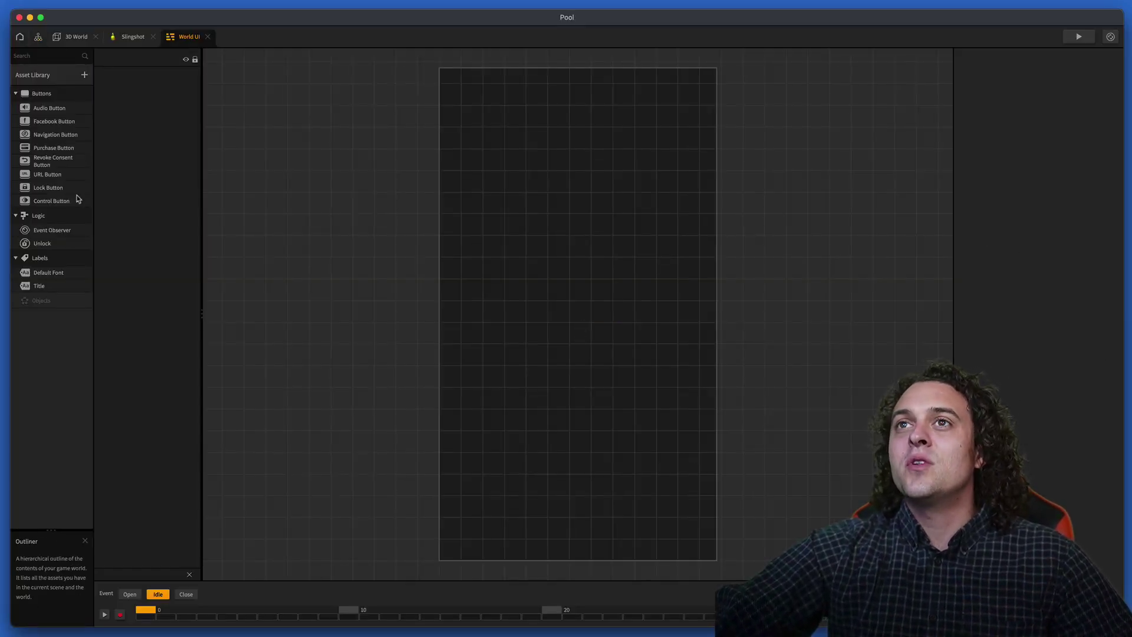
{"action": "left_click_drag", "start_coordinate": [60, 233], "coordinate": [511, 254]}
{"action": "left_click_drag", "start_coordinate": [833, 416], "coordinate": [688, 203]}
Step: Rename the Event Observer in World UI to Game Over
{"action": "left_click_drag", "start_coordinate": [1029, 150], "coordinate": [742, 139]}
{"action": "type", "text": "Game Obse"}
{"action": "key", "text": "BackSpace"}
{"action": "key", "text": "BackSpace"}
{"action": "key", "text": "BackSpace"}
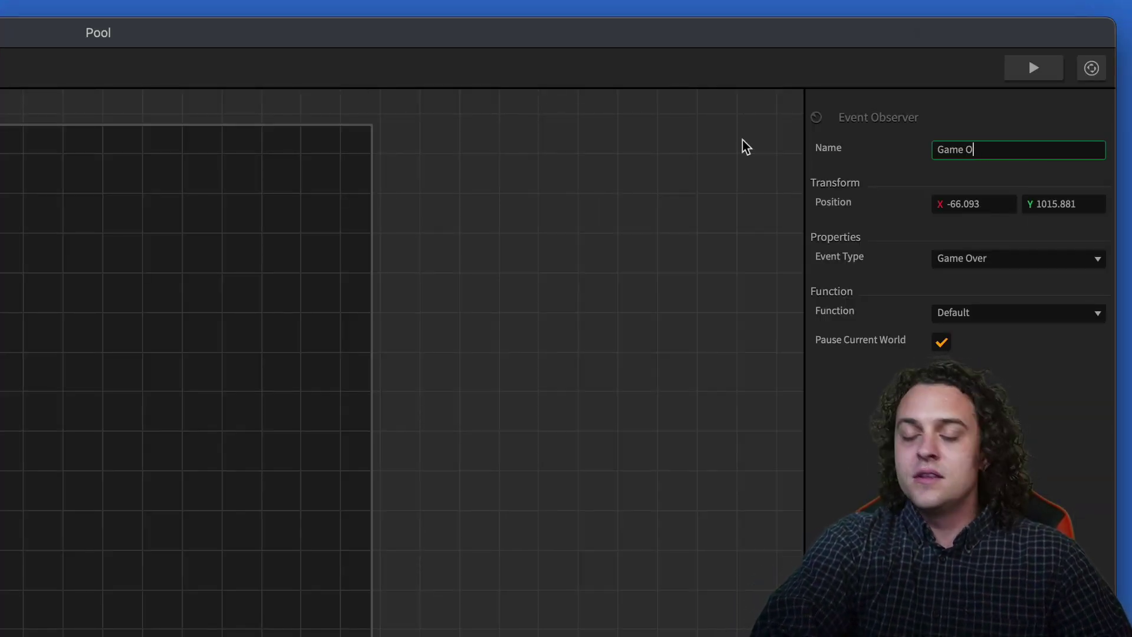
{"action": "type", "text": "ver"}
{"action": "key", "text": "Return"}
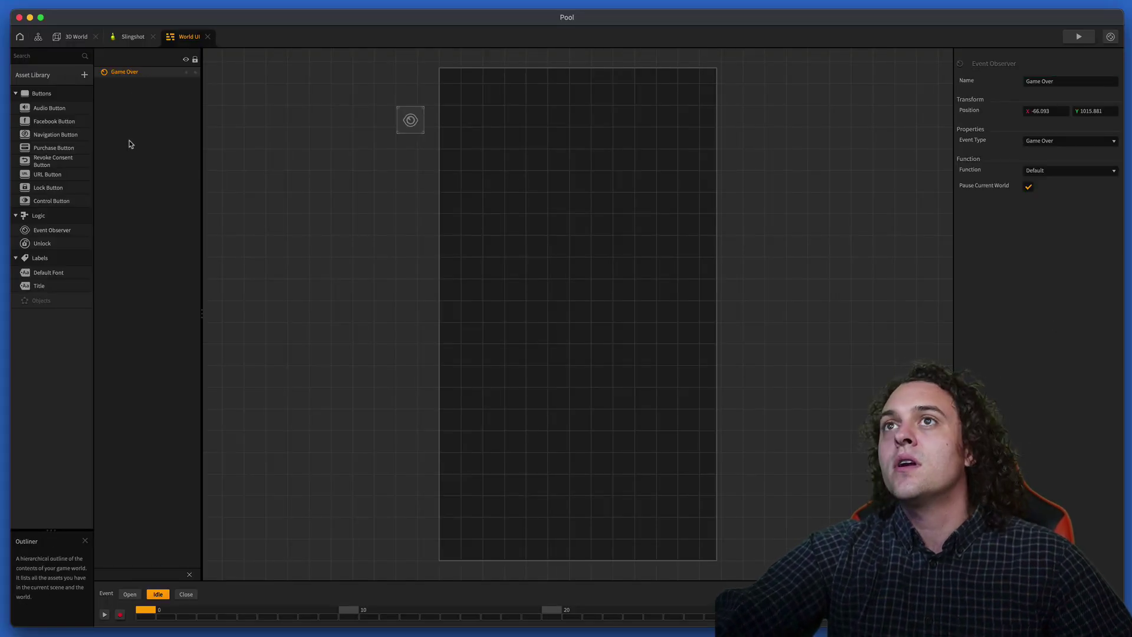
Step: In the mind map, connect World UI's Game Over output to the second UI Screen's Load input and rename that screen Game Over UI
{"action": "left_click", "coordinate": [37, 37]}
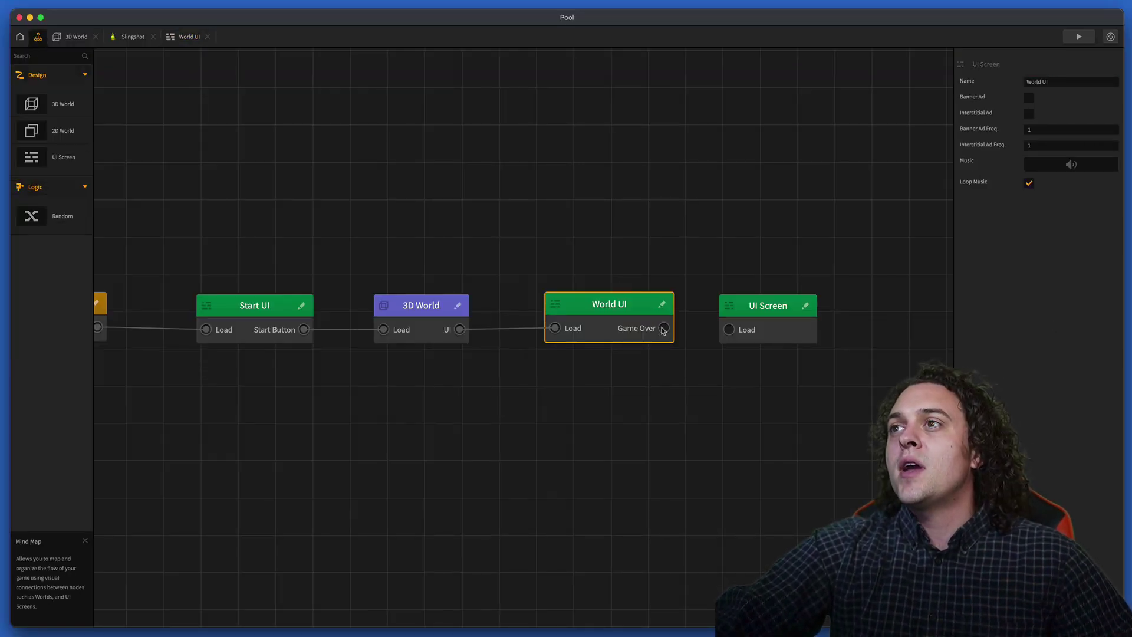
{"action": "left_click", "coordinate": [758, 328]}
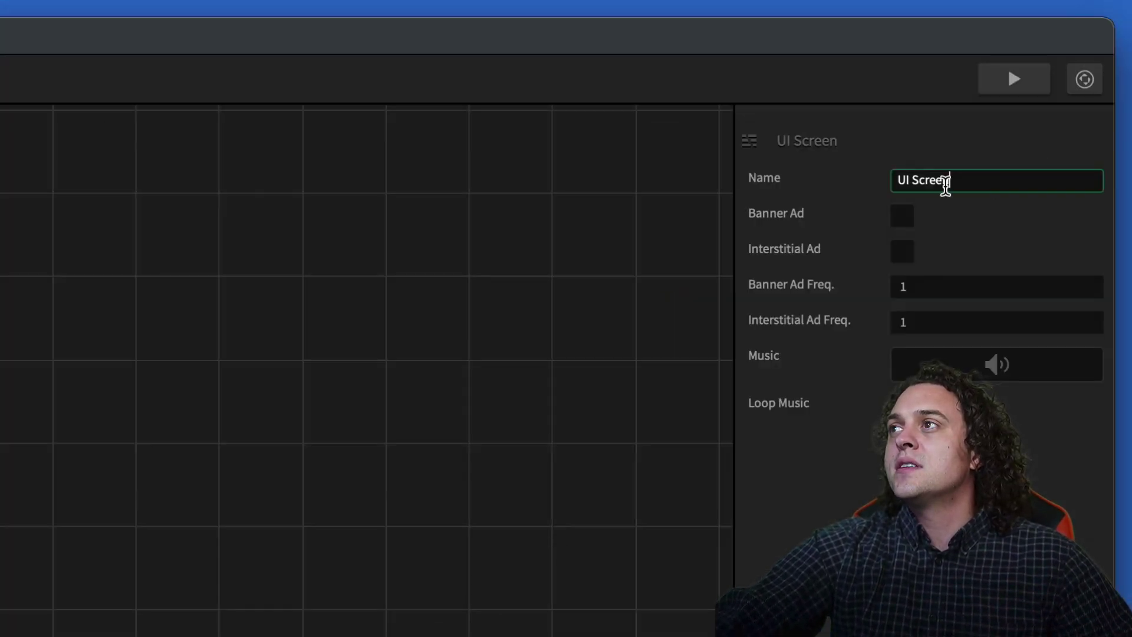
{"action": "key", "text": "super+a"}
{"action": "type", "text": "G"}
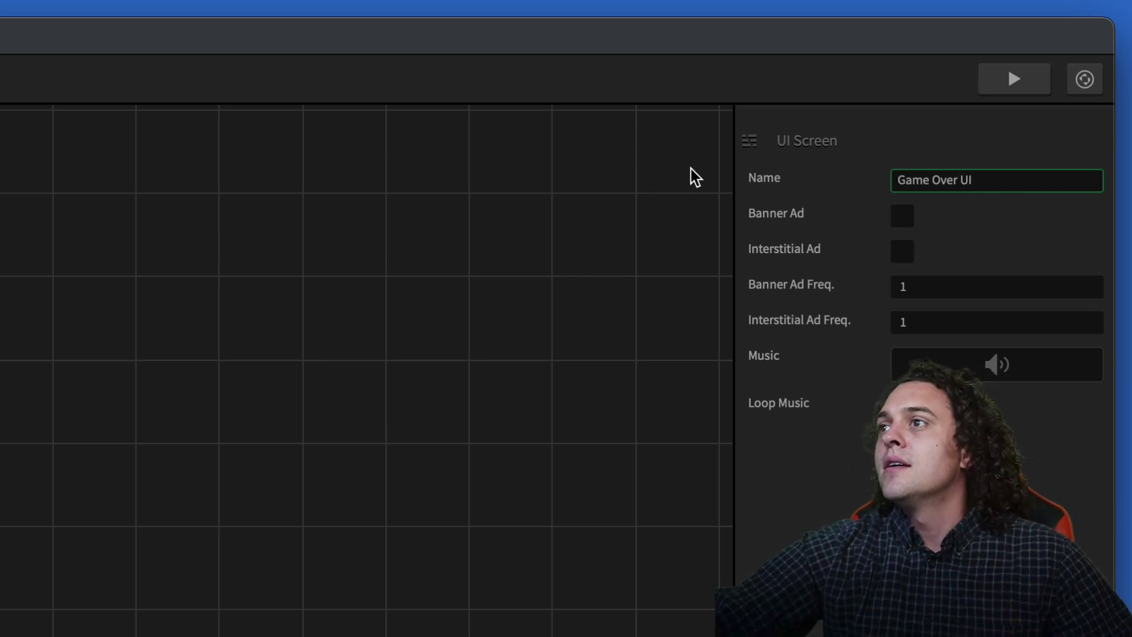
{"action": "key", "text": "Return"}
Step: Open Game Over UI and add a Navigation Button in the lower middle of the screen layout
{"action": "double_click", "coordinate": [797, 327]}
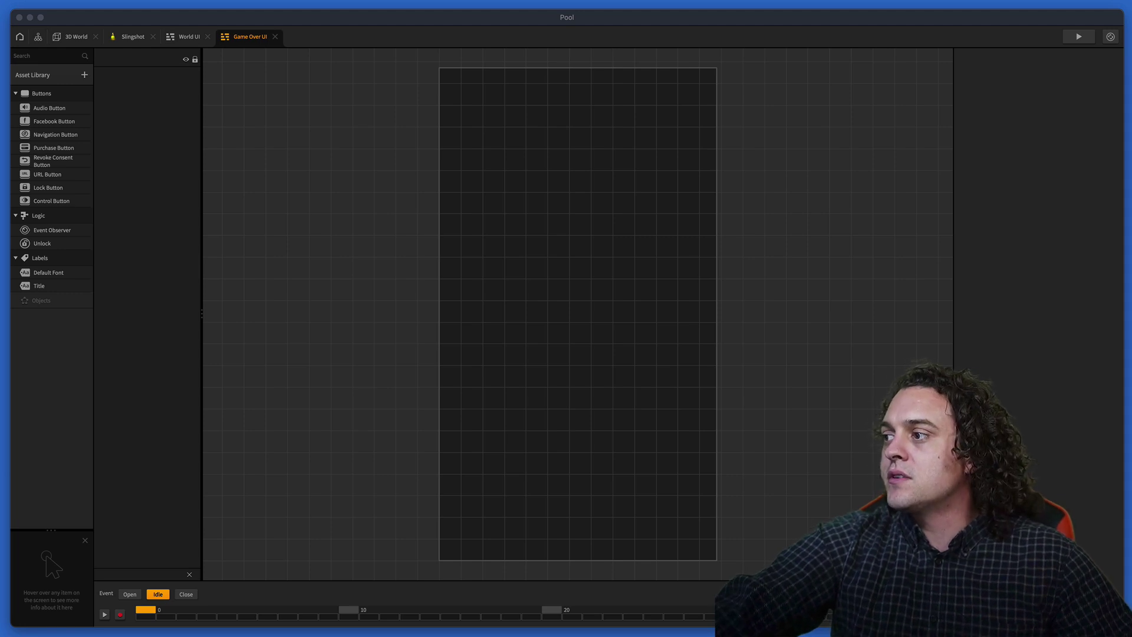
{"action": "left_click_drag", "start_coordinate": [745, 384], "coordinate": [427, 347]}
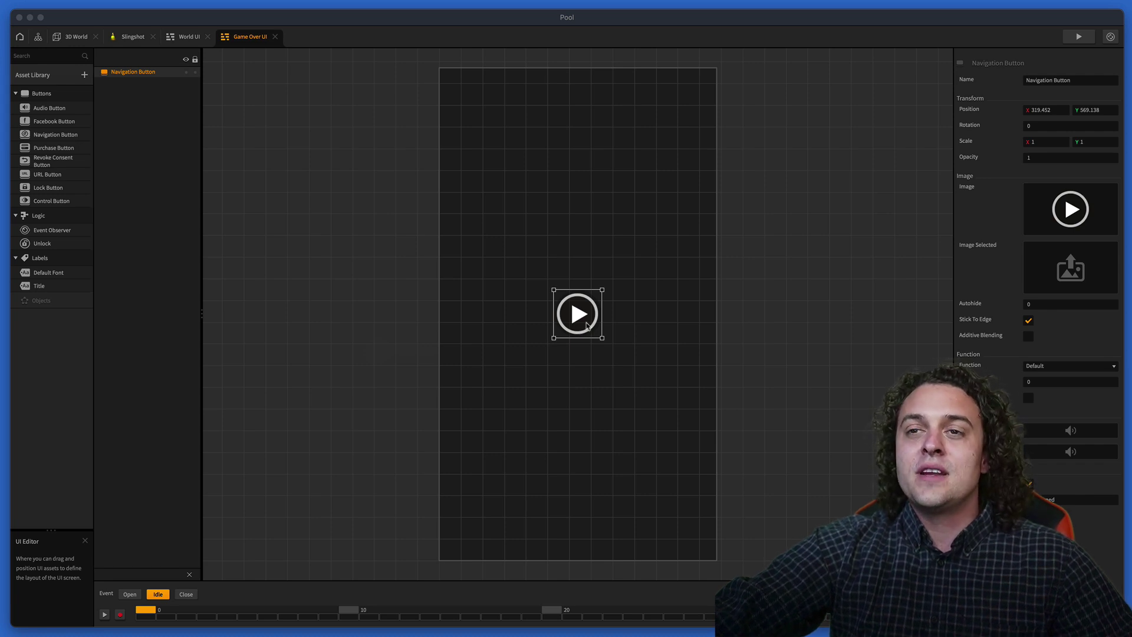
{"action": "left_click_drag", "start_coordinate": [583, 323], "coordinate": [582, 464]}
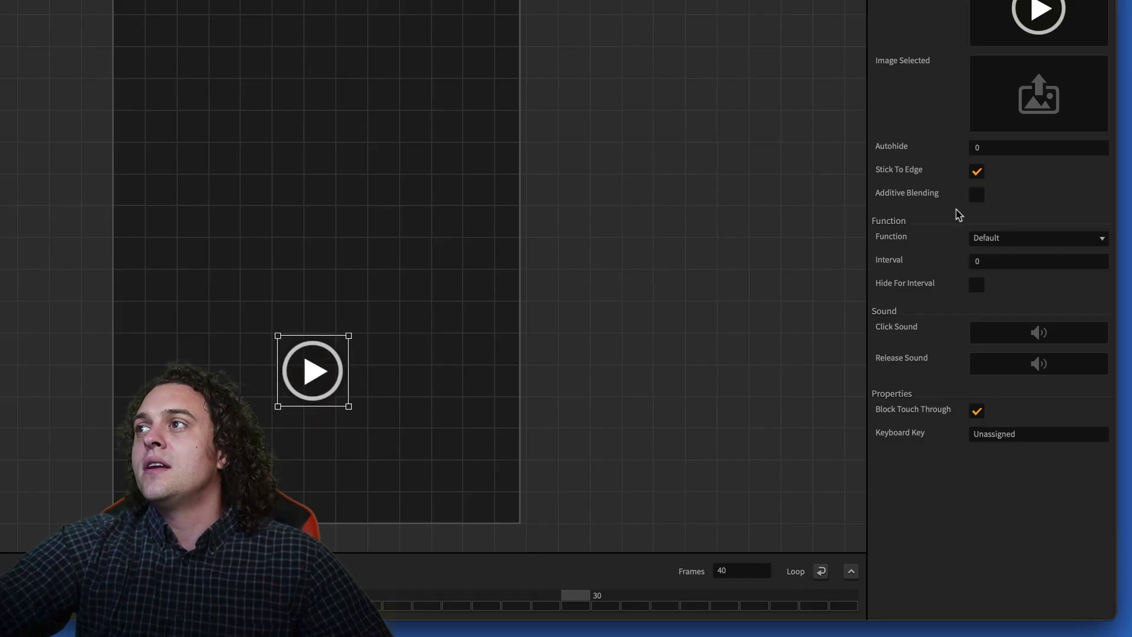
Step: Rename the Navigation Button to Restart Button
{"action": "left_click", "coordinate": [1011, 238]}
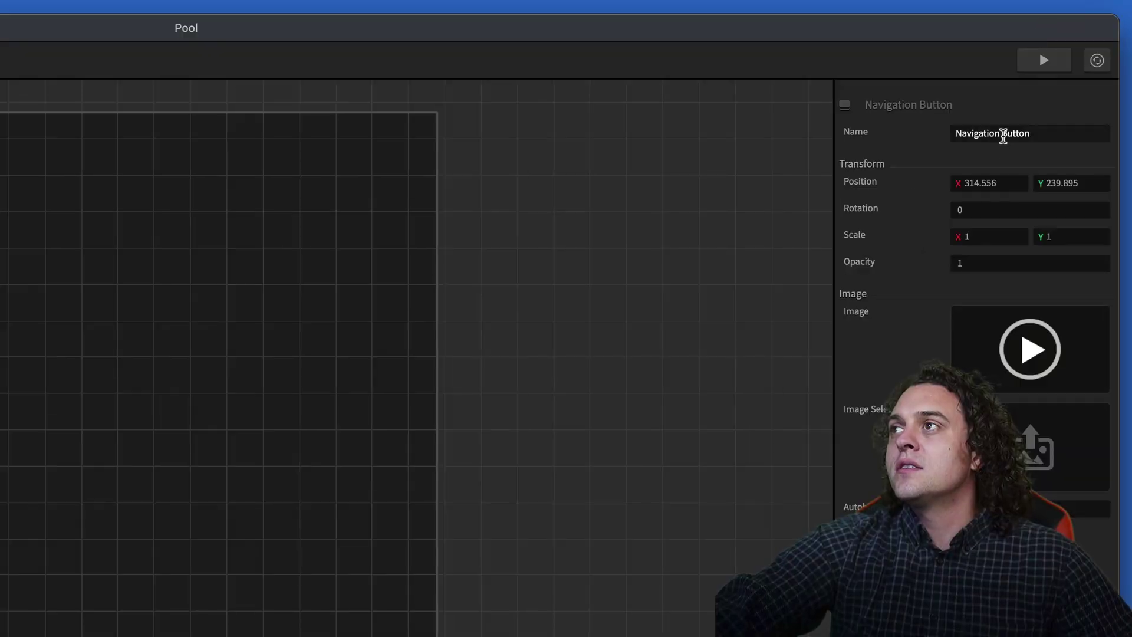
{"action": "left_click_drag", "start_coordinate": [1003, 134], "coordinate": [906, 140]}
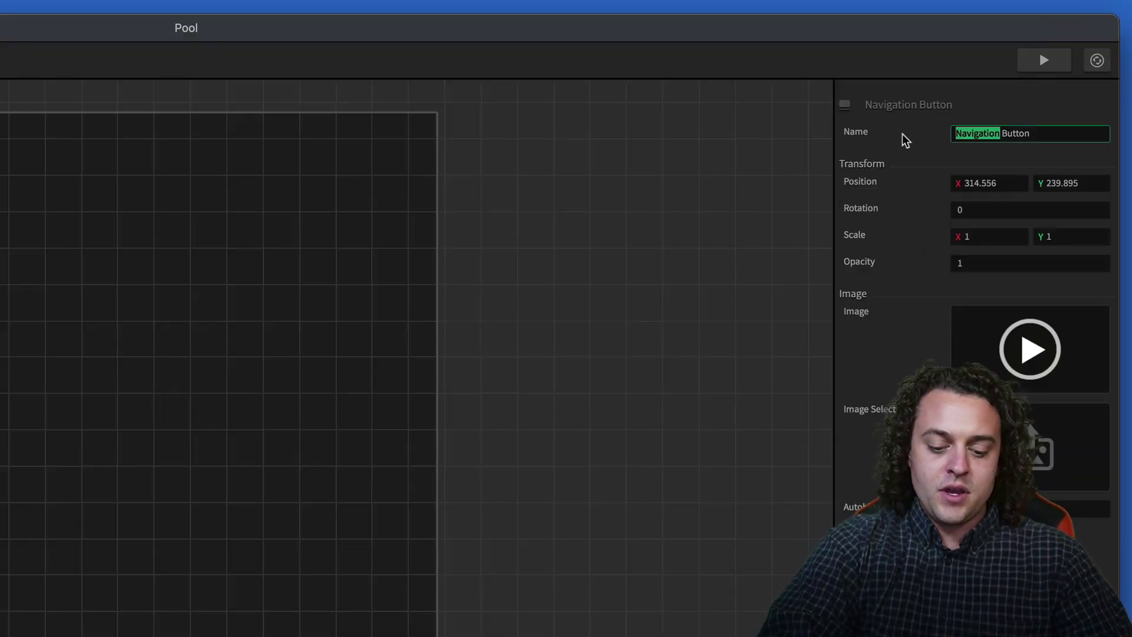
{"action": "type", "text": "Restart"}
{"action": "key", "text": "Return"}
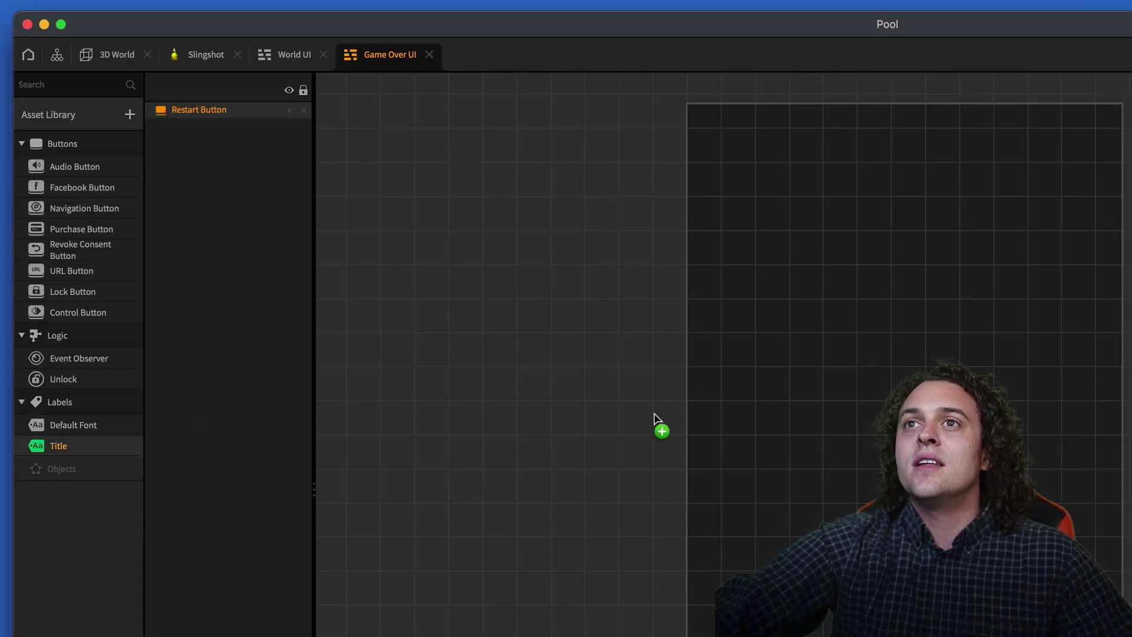
Step: Add a Title label in the upper part of the Game Over UI layout with the text Game Over
{"action": "left_click_drag", "start_coordinate": [781, 396], "coordinate": [855, 391]}
{"action": "left_click_drag", "start_coordinate": [918, 319], "coordinate": [901, 295]}
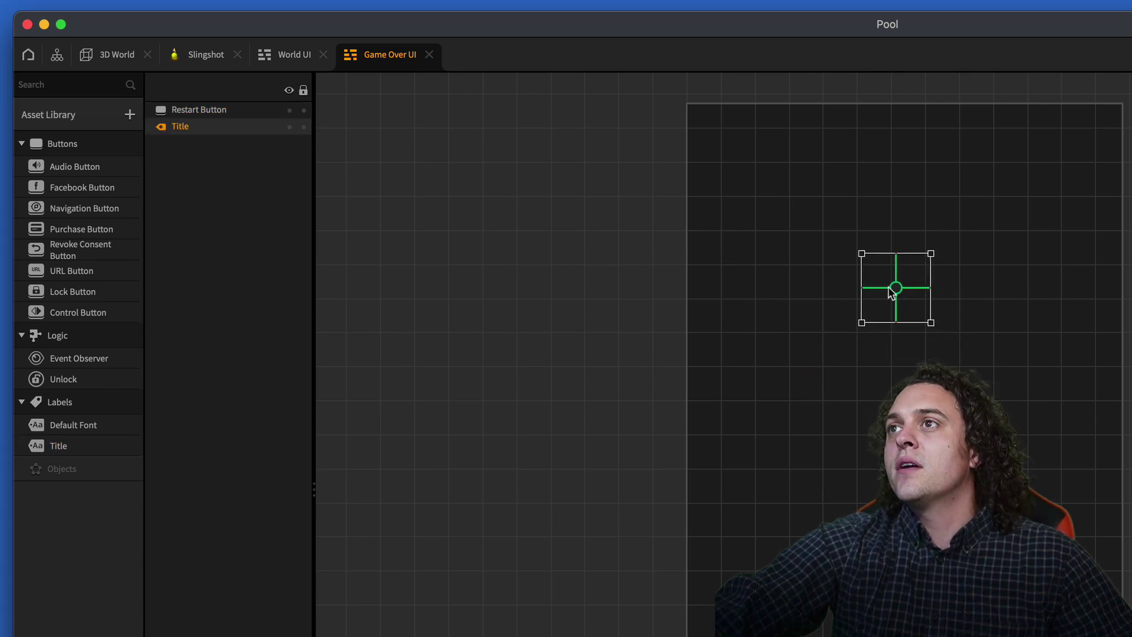
{"action": "left_click", "coordinate": [1029, 288]}
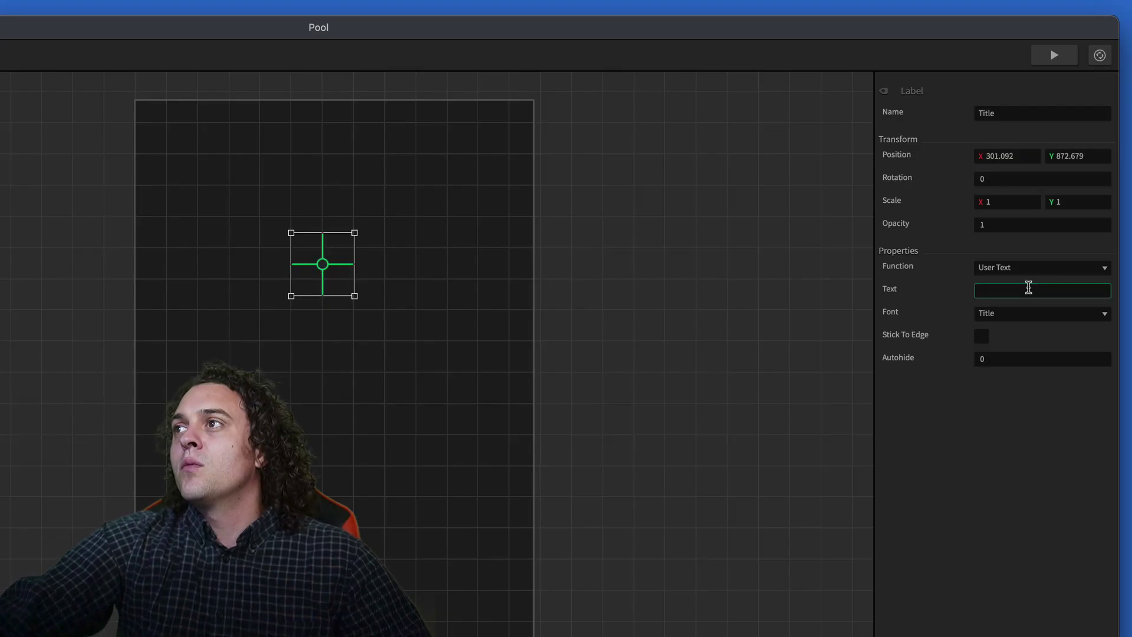
{"action": "type", "text": "Game Over"}
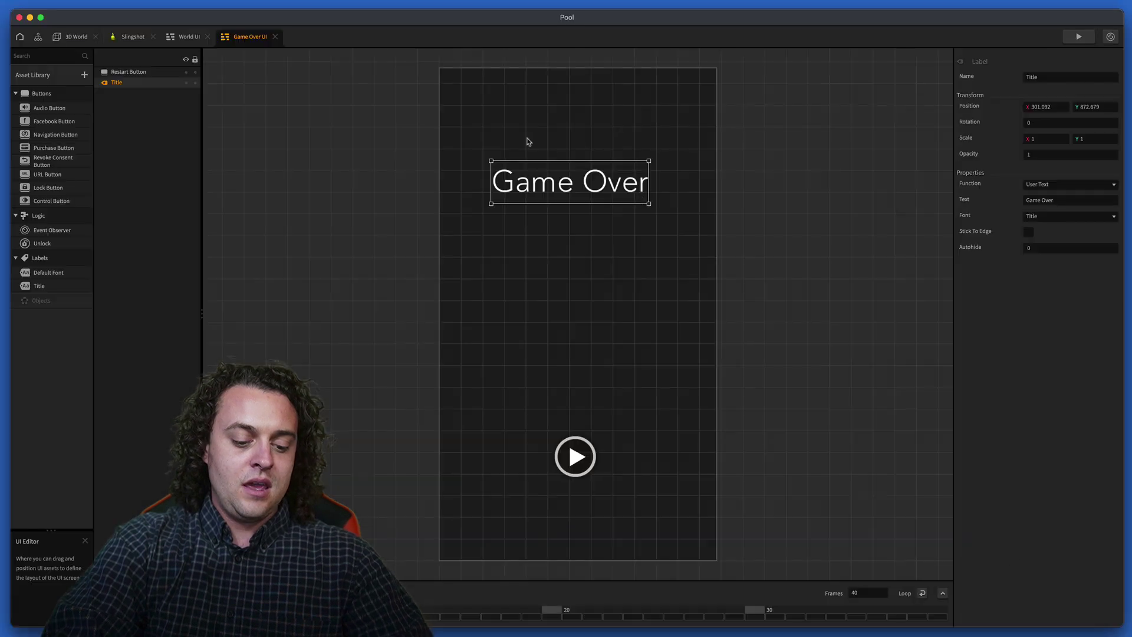
{"action": "left_click_drag", "start_coordinate": [438, 292], "coordinate": [536, 330]}
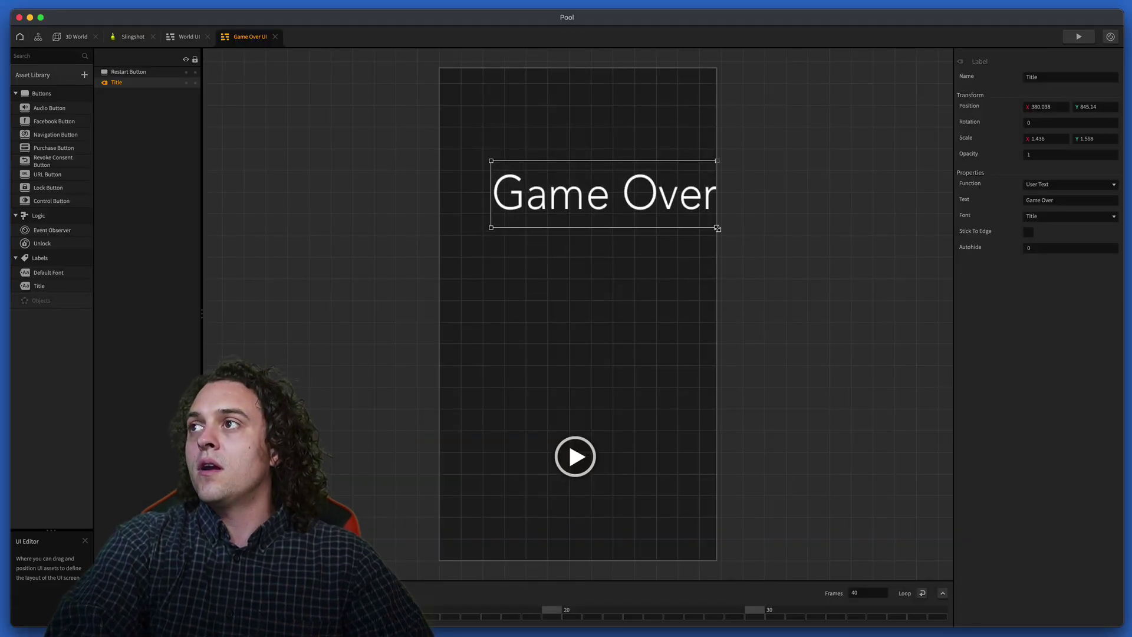
{"action": "left_click_drag", "start_coordinate": [717, 228], "coordinate": [693, 207]}
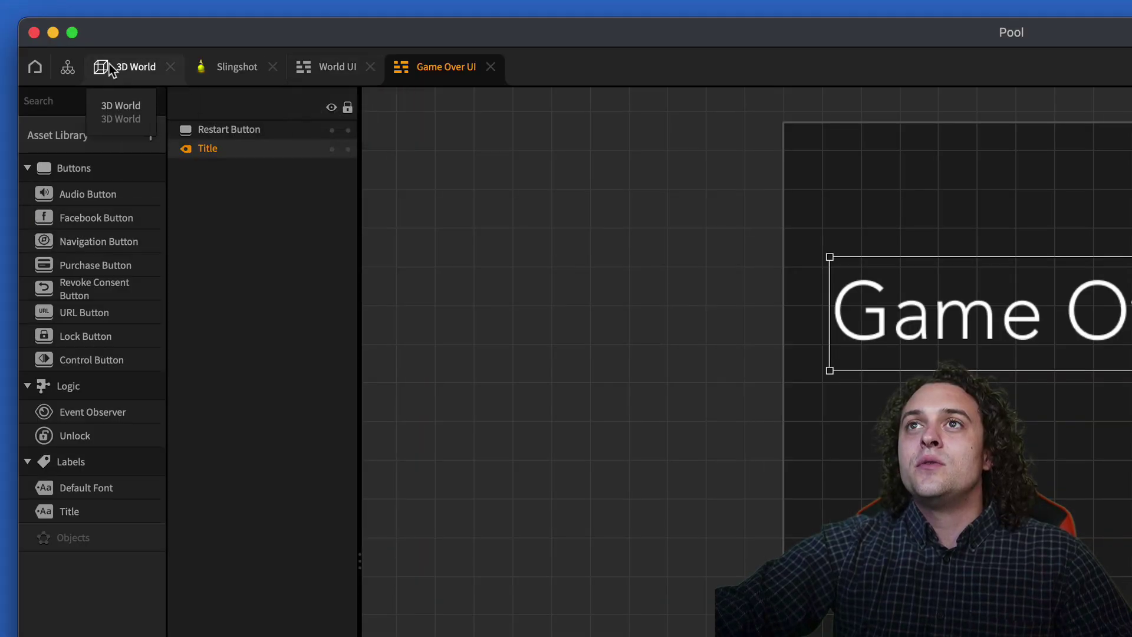
Step: Return to the game's mind map
{"action": "left_click", "coordinate": [60, 38]}
{"action": "left_click", "coordinate": [41, 39]}
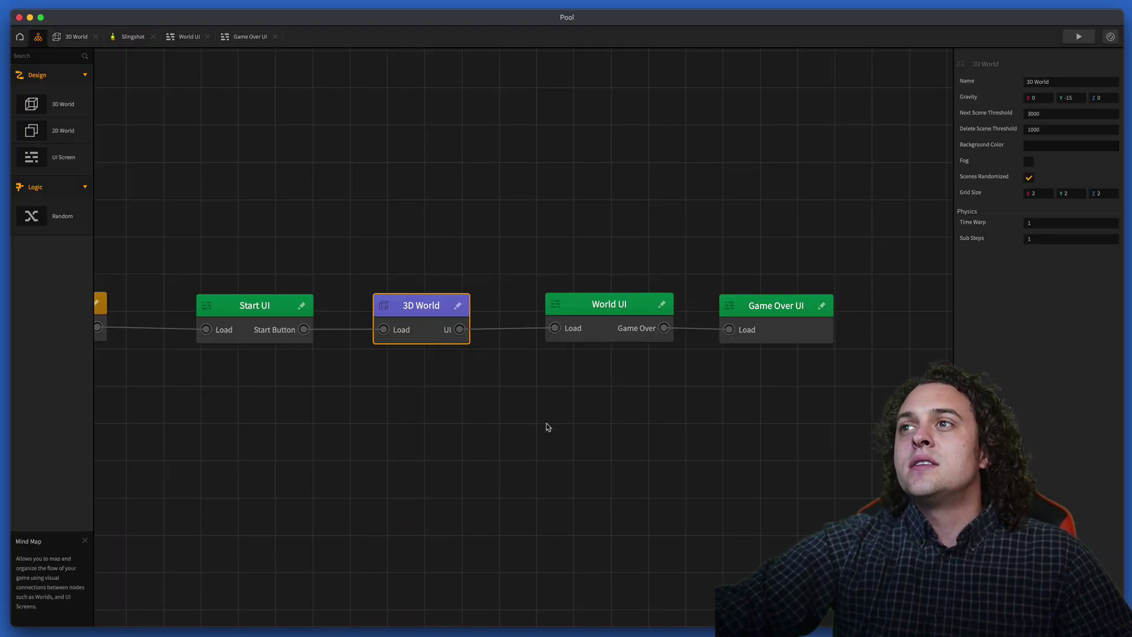
{"action": "right_click", "coordinate": [553, 429]}
{"action": "left_click", "coordinate": [601, 463]}
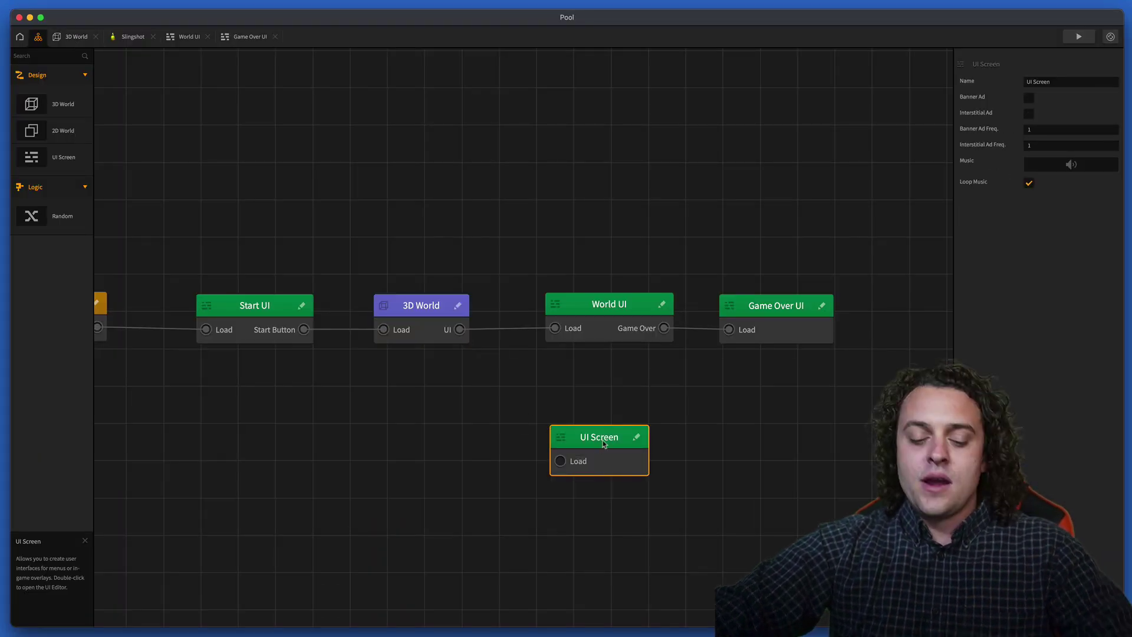
{"action": "key", "text": "BackSpace"}
Step: Duplicate the Game Over UI node and place the copy below the existing UI nodes
{"action": "left_click", "coordinate": [781, 329]}
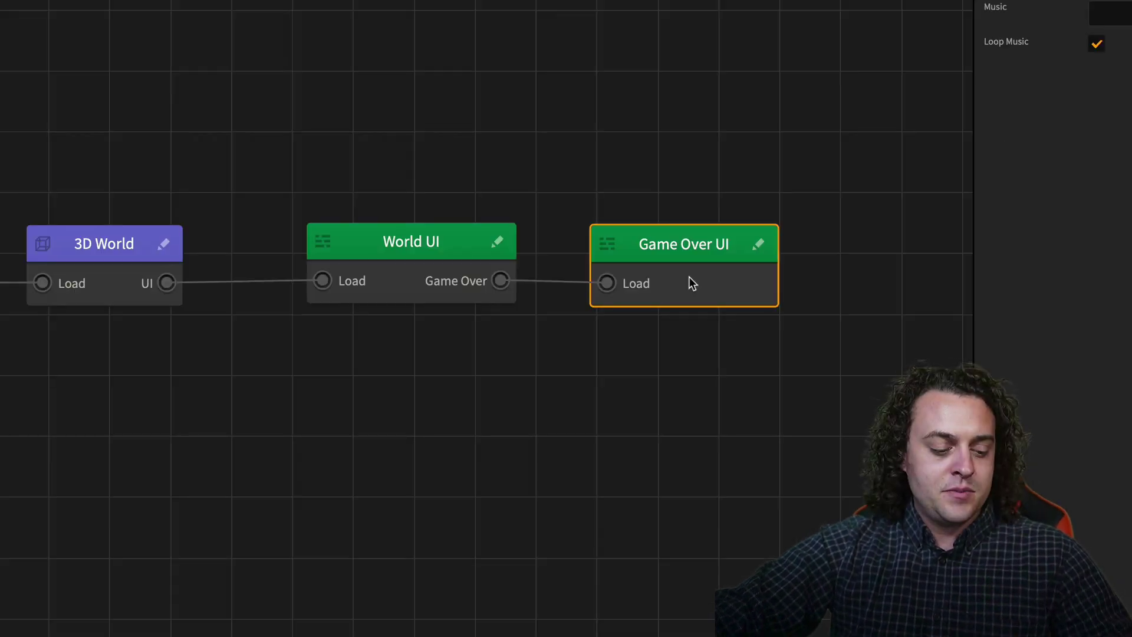
{"action": "key", "text": "super+d"}
{"action": "left_click_drag", "start_coordinate": [649, 368], "coordinate": [465, 574]}
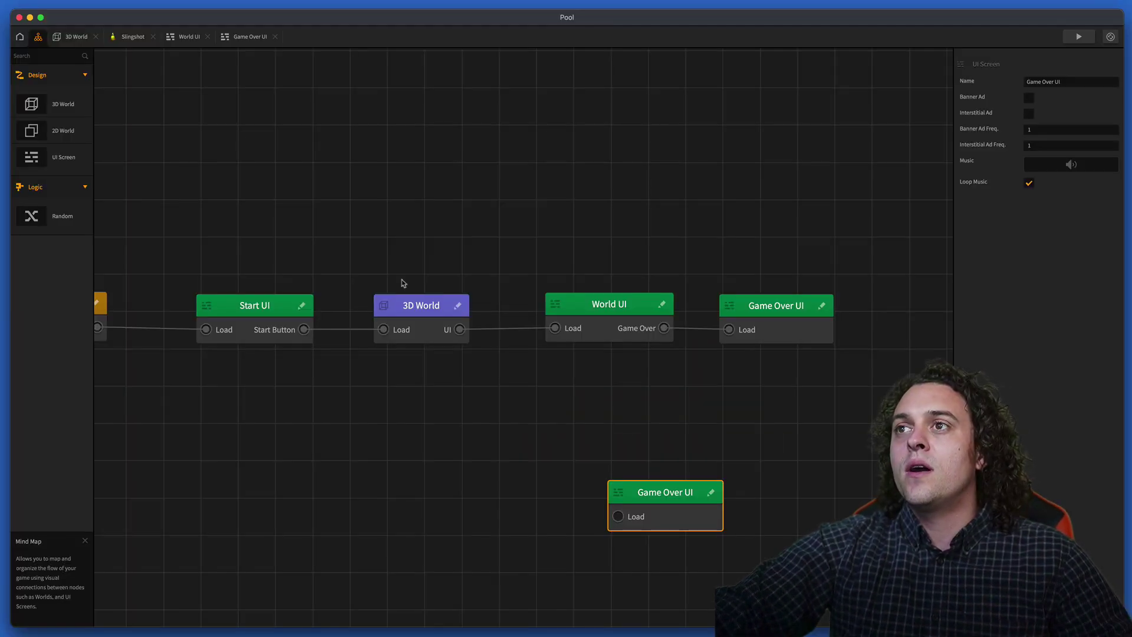
Step: Add two Cube shapes from the Asset Library to the 3D World's objects
{"action": "left_click", "coordinate": [76, 37]}
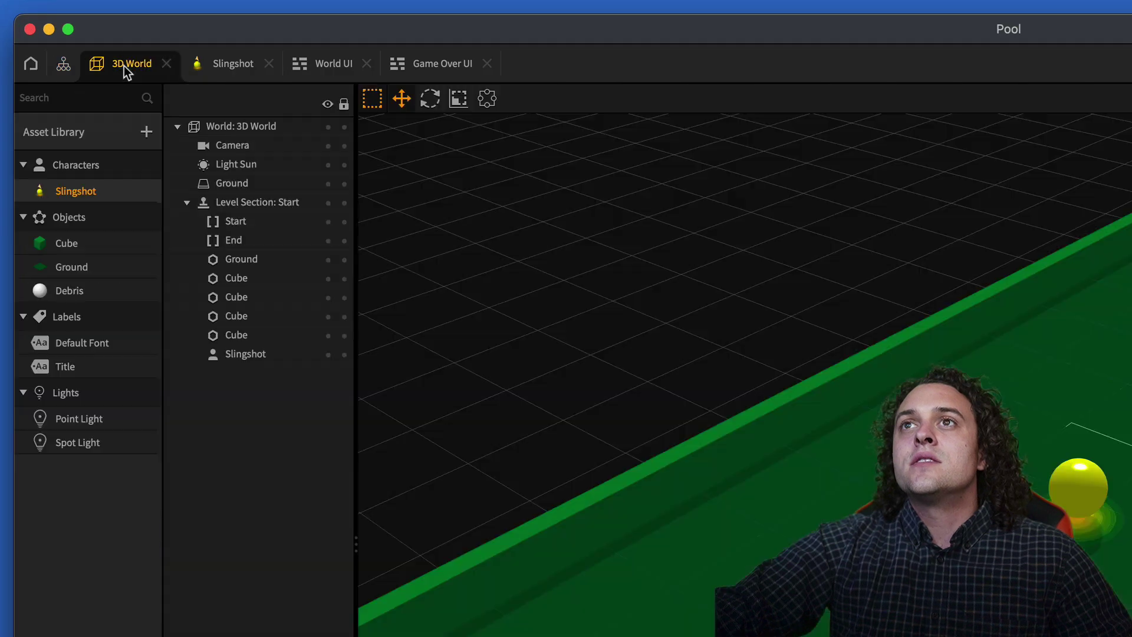
{"action": "left_click", "coordinate": [90, 133]}
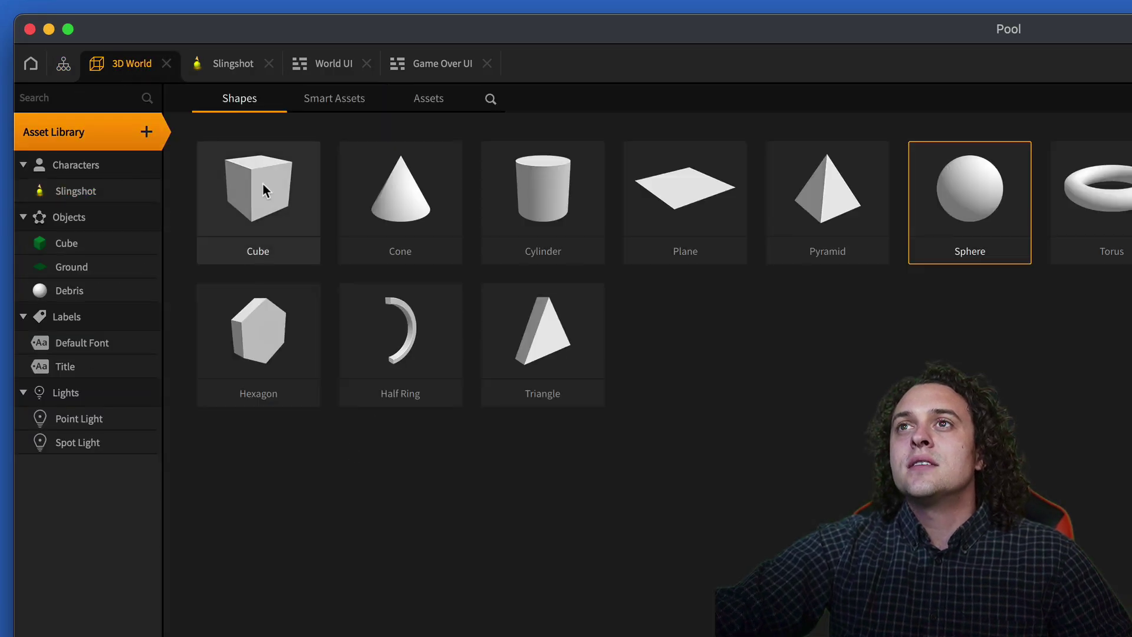
{"action": "double_click", "coordinate": [265, 215]}
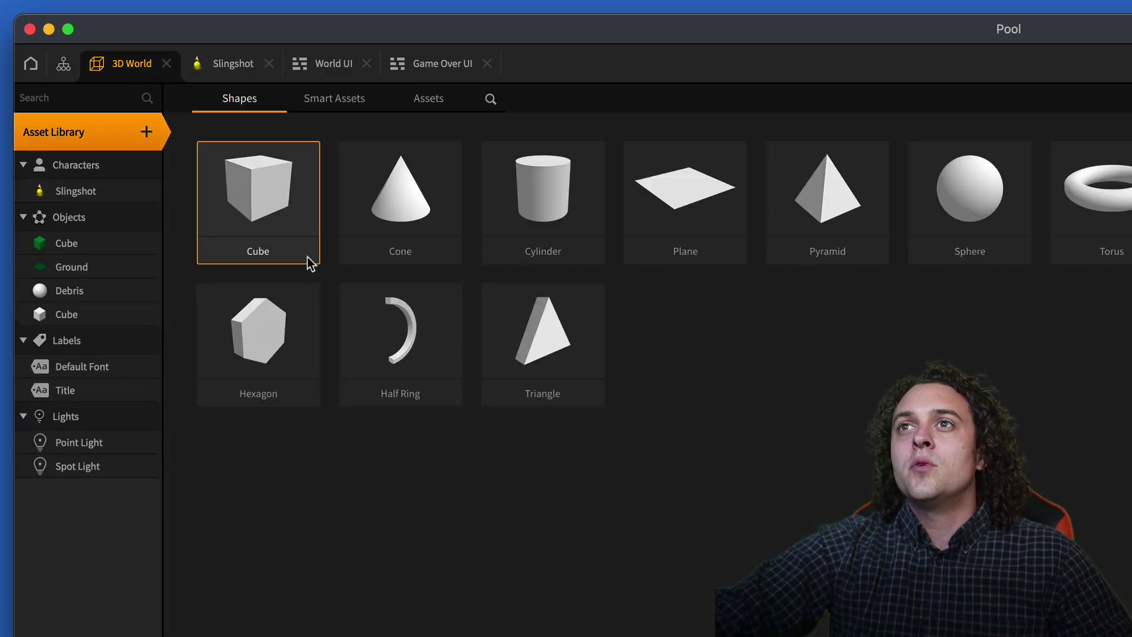
{"action": "double_click", "coordinate": [264, 211]}
{"action": "left_click", "coordinate": [83, 136]}
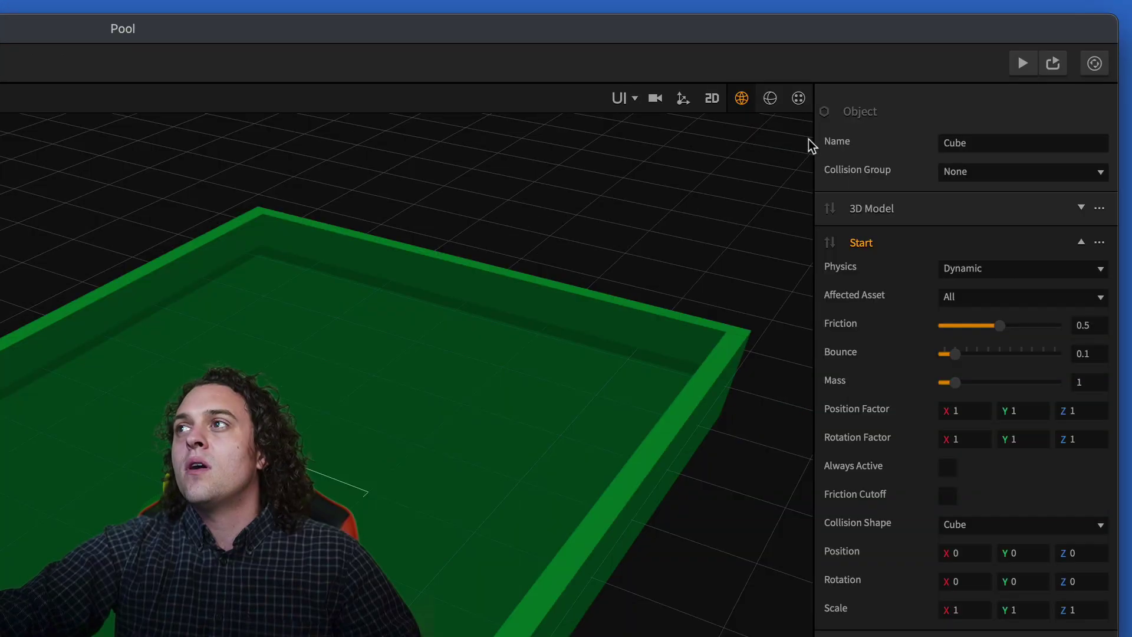
Step: Rename one of the new cube assets to Win Block and set its physics to Static
{"action": "double_click", "coordinate": [965, 144]}
{"action": "type", "text": "W"}
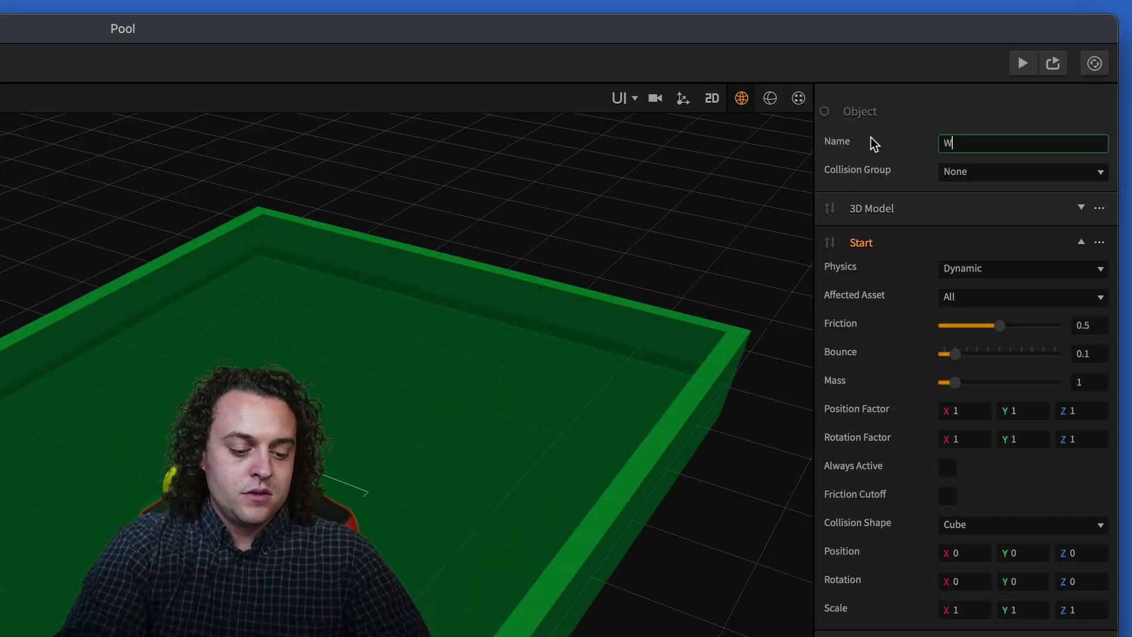
{"action": "type", "text": "in"}
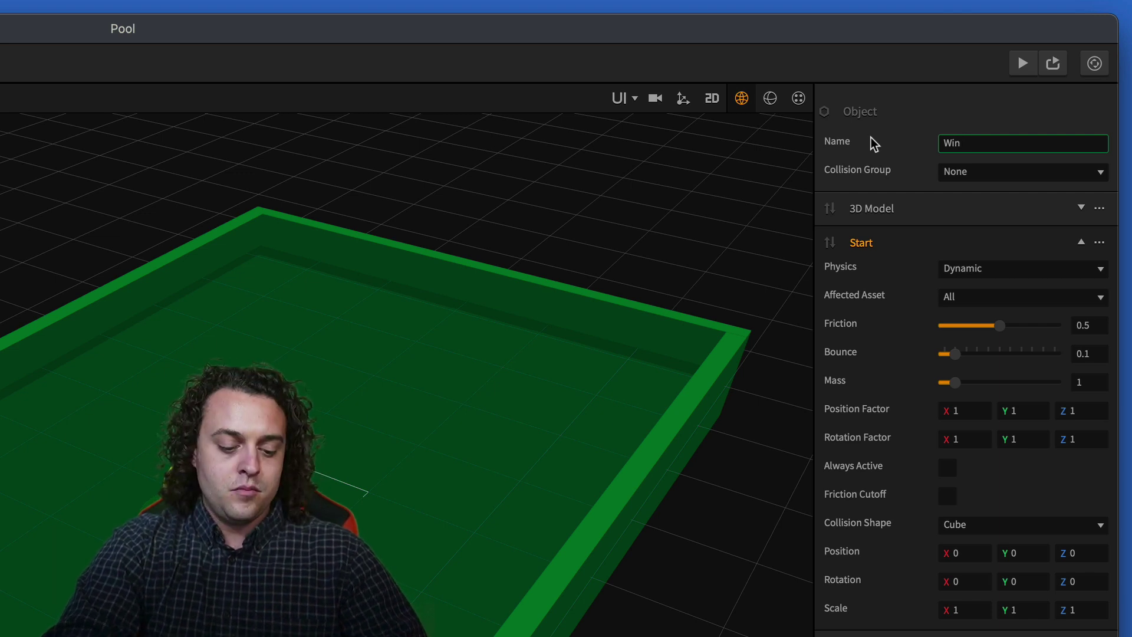
{"action": "type", "text": " Block"}
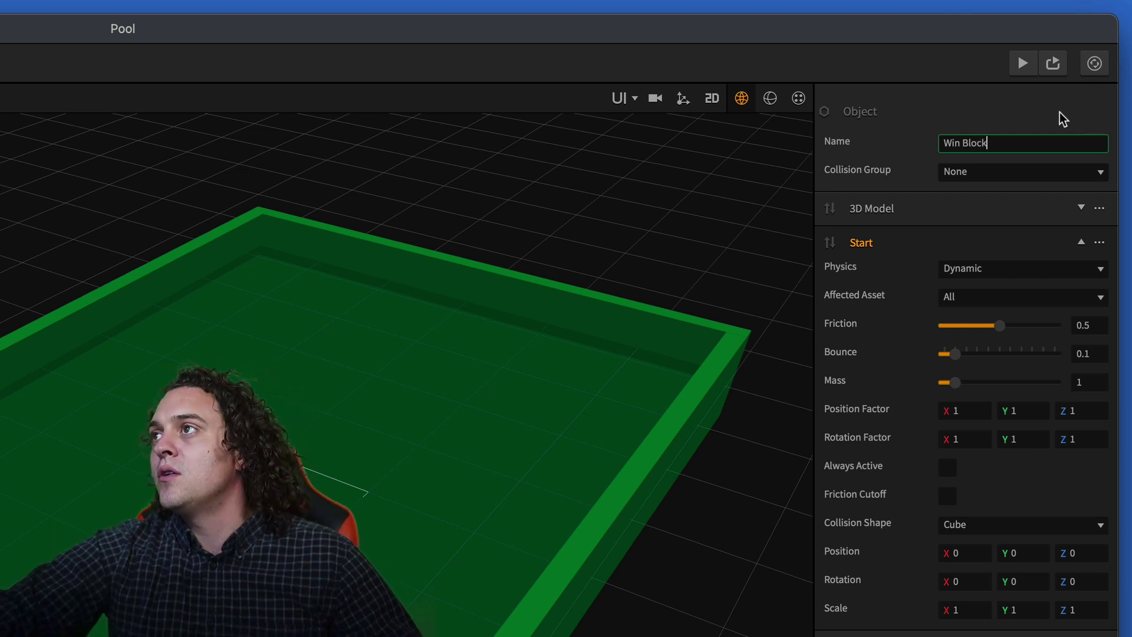
{"action": "left_click", "coordinate": [1062, 118]}
{"action": "left_click", "coordinate": [1018, 268]}
{"action": "left_click", "coordinate": [1018, 309]}
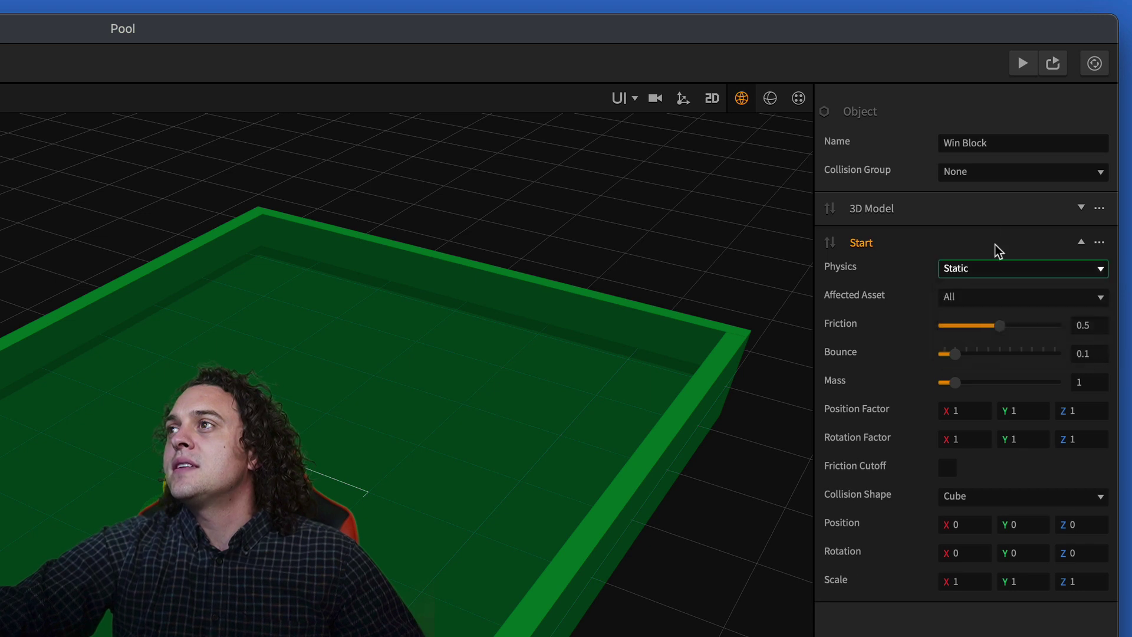
Step: Set the Win Block's 3D Model color to magenta-pink
{"action": "left_click", "coordinate": [992, 209]}
{"action": "left_click", "coordinate": [1011, 397]}
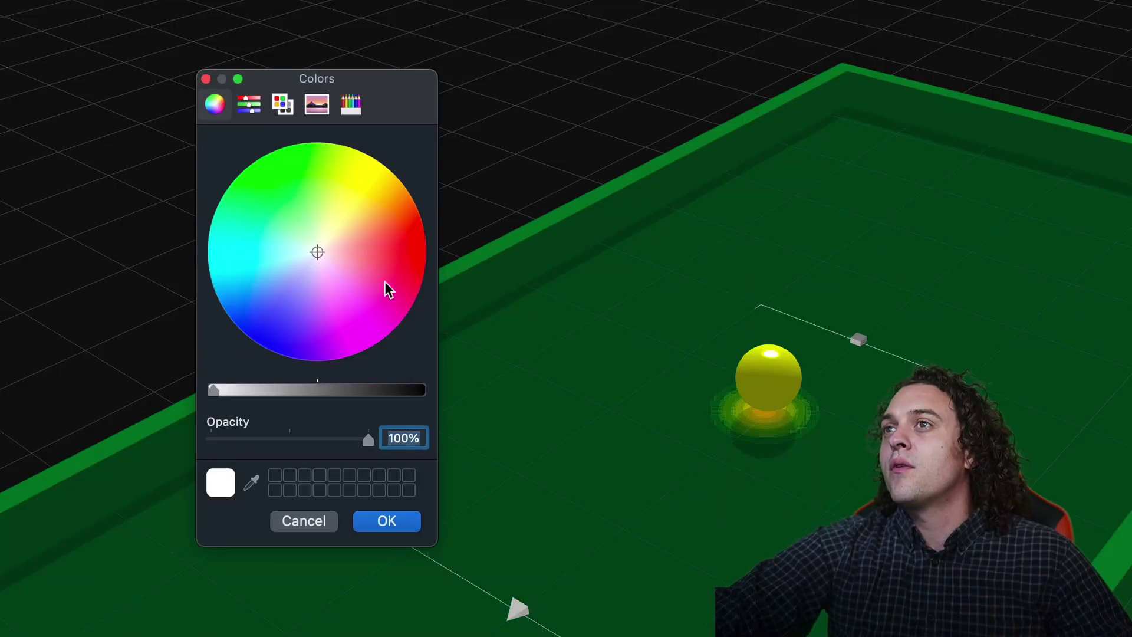
{"action": "left_click", "coordinate": [388, 320]}
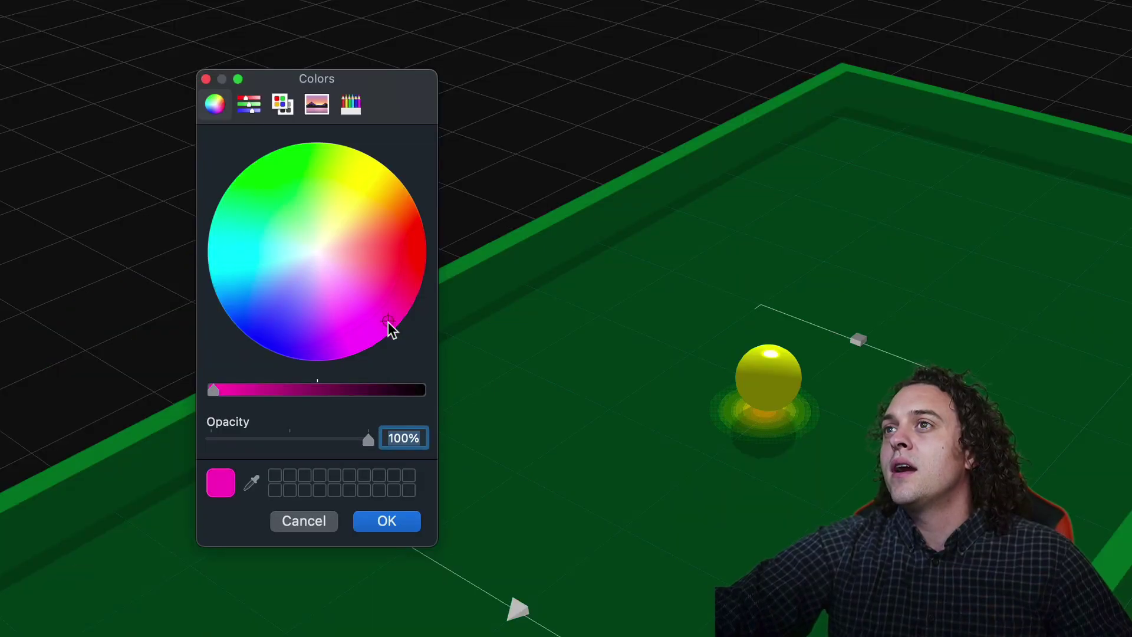
{"action": "left_click", "coordinate": [394, 526]}
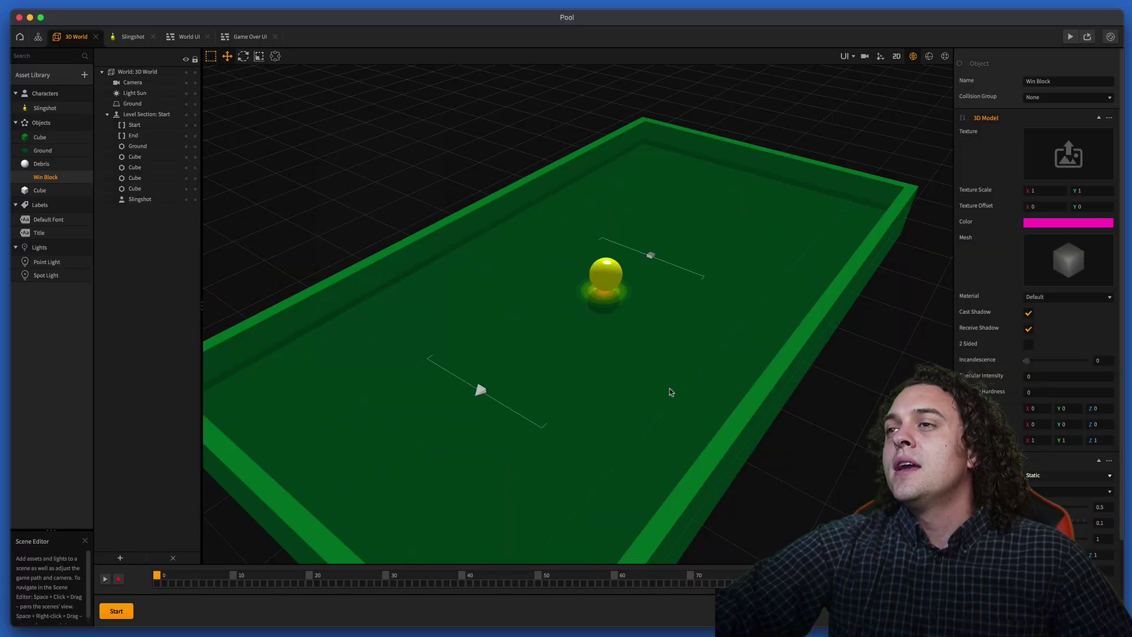
{"action": "scroll", "coordinate": [670, 389], "scroll_direction": "down", "scroll_amount": 5}
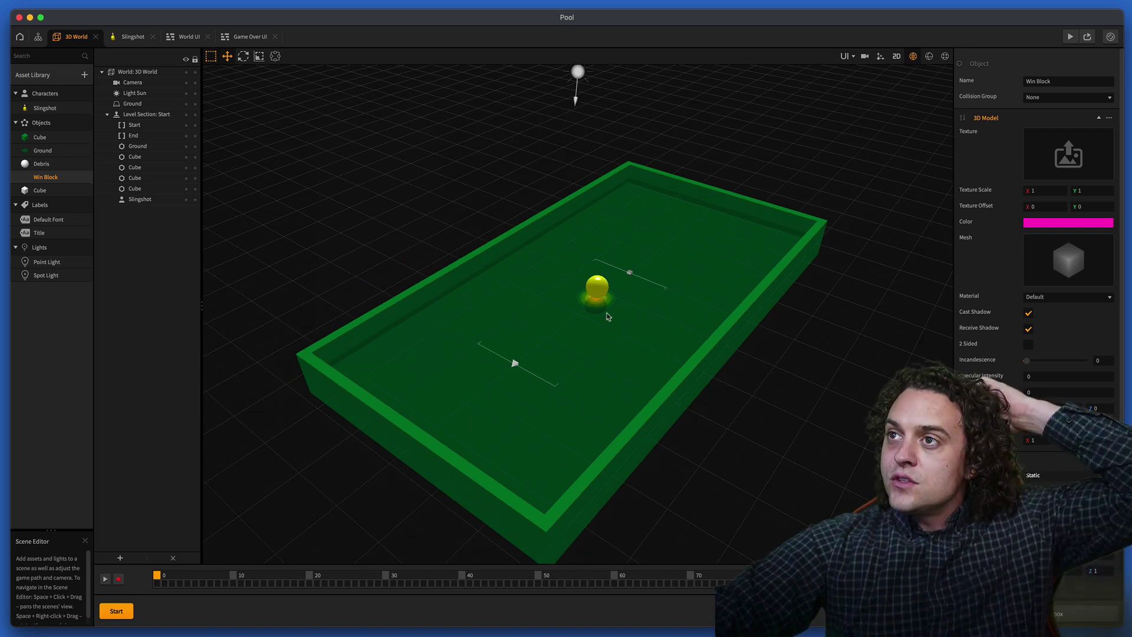
Step: Move the Slingshot ball to the Start marker of the table and delete the Ground object from the level section
{"action": "left_click", "coordinate": [603, 302]}
{"action": "left_click_drag", "start_coordinate": [606, 306], "coordinate": [546, 367]}
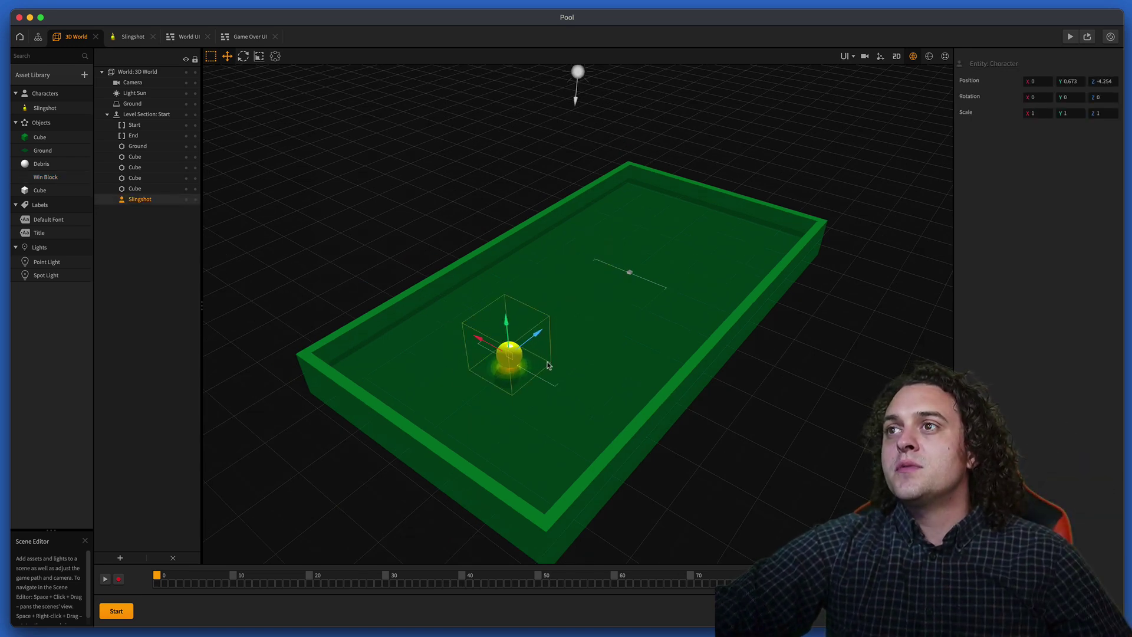
{"action": "left_click", "coordinate": [604, 393]}
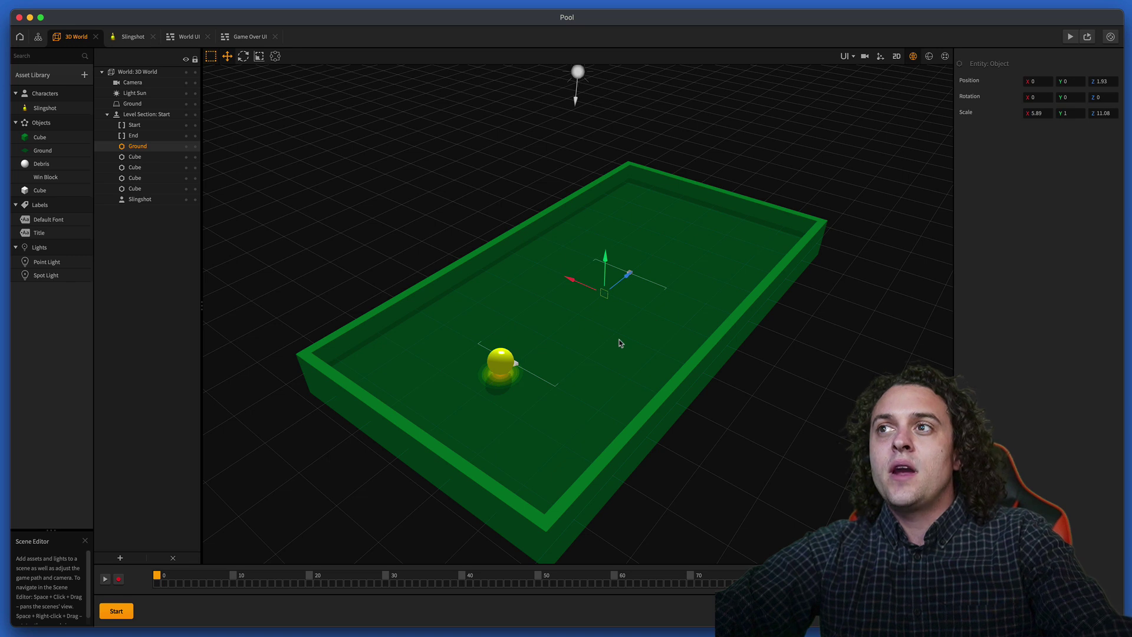
{"action": "key", "text": "Delete"}
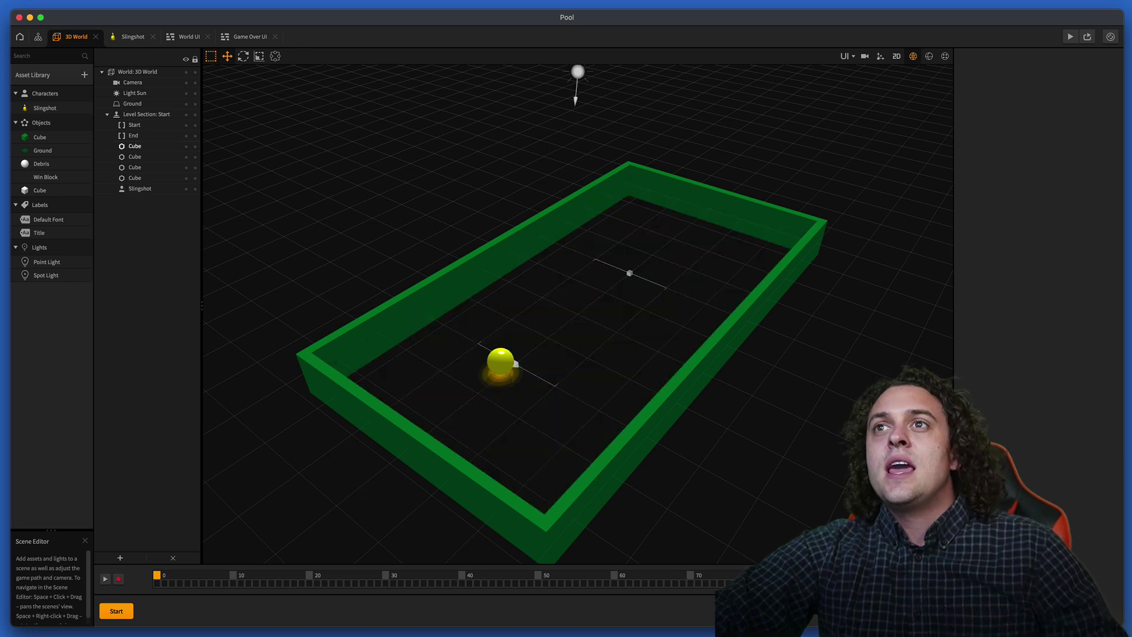
Step: Add another Cube shape from the Asset Library and rename one of the plain white cube assets to Ground
{"action": "left_click", "coordinate": [61, 77]}
{"action": "double_click", "coordinate": [156, 117]}
{"action": "left_click", "coordinate": [71, 79]}
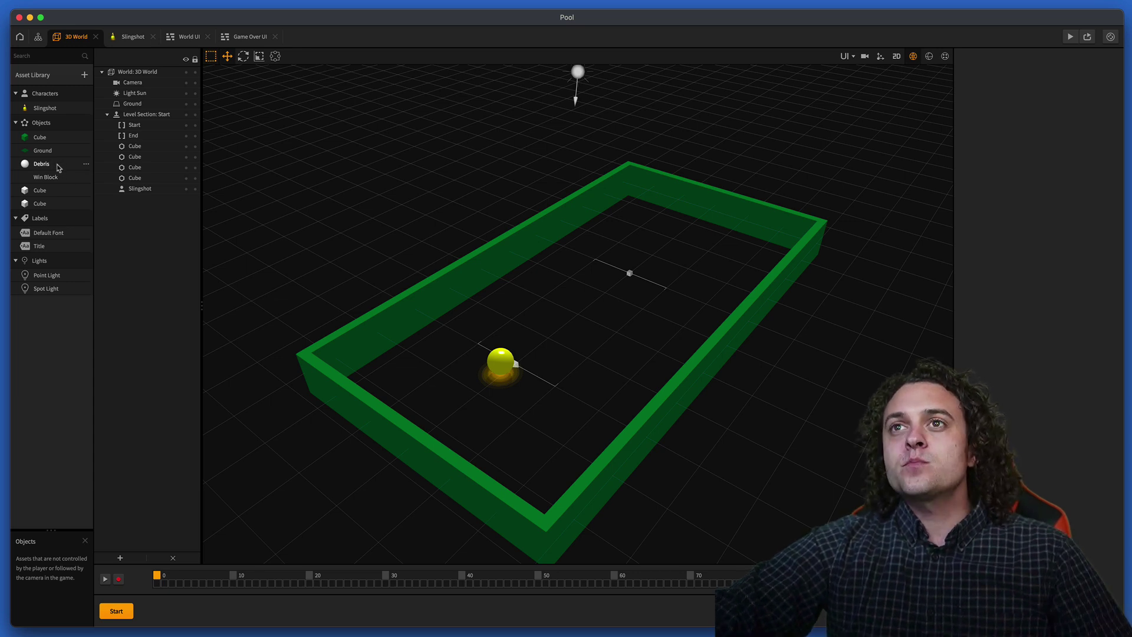
{"action": "left_click", "coordinate": [53, 189]}
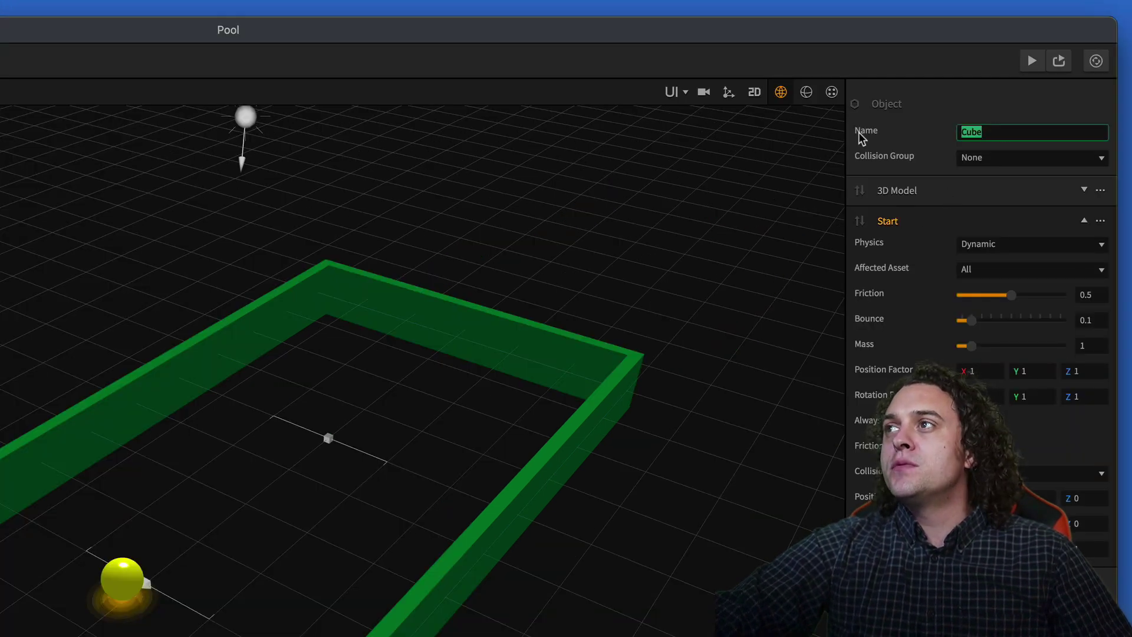
{"action": "type", "text": "Ground"}
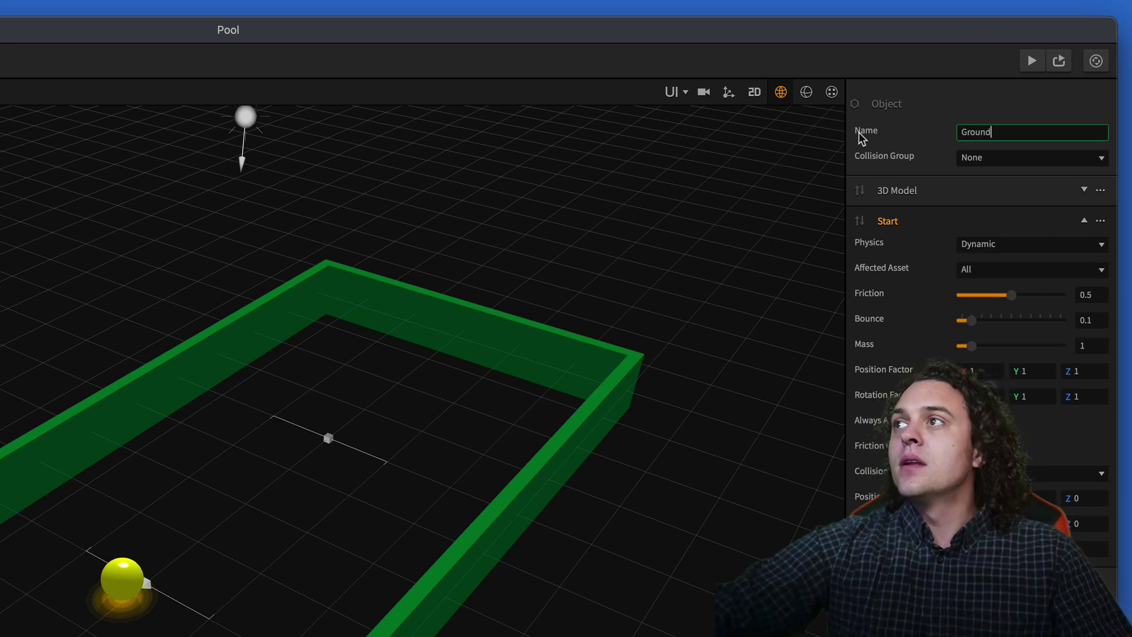
Step: Set the new Ground cube asset's physics to Static and its 3D Model color to Moss
{"action": "key", "text": "Return"}
{"action": "left_click", "coordinate": [1021, 243]}
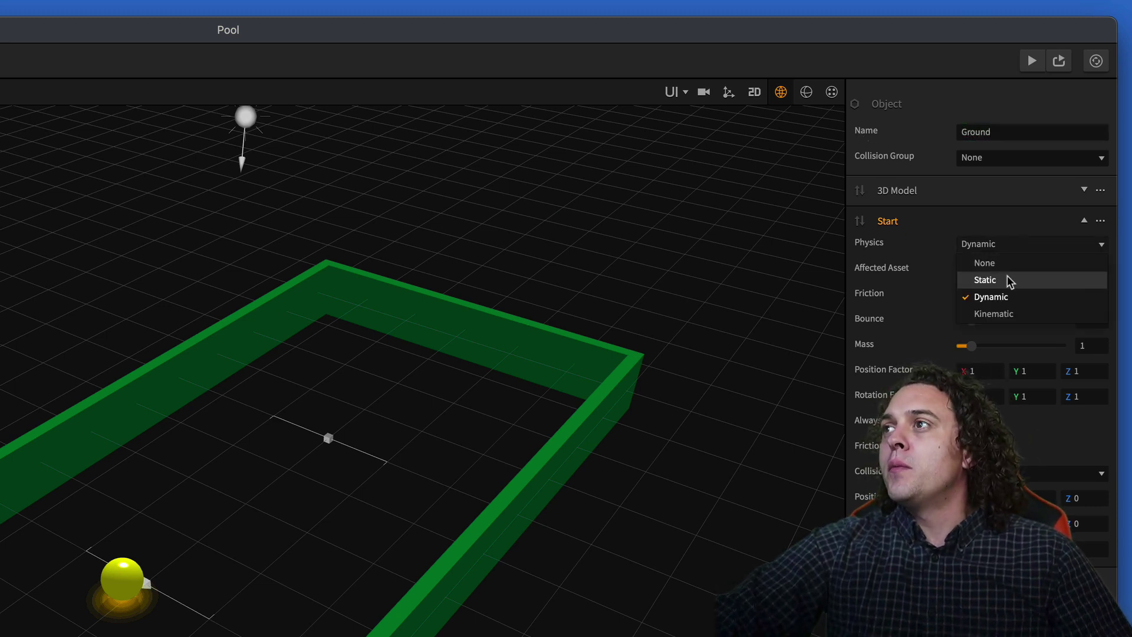
{"action": "left_click", "coordinate": [1009, 281]}
{"action": "left_click", "coordinate": [982, 191]}
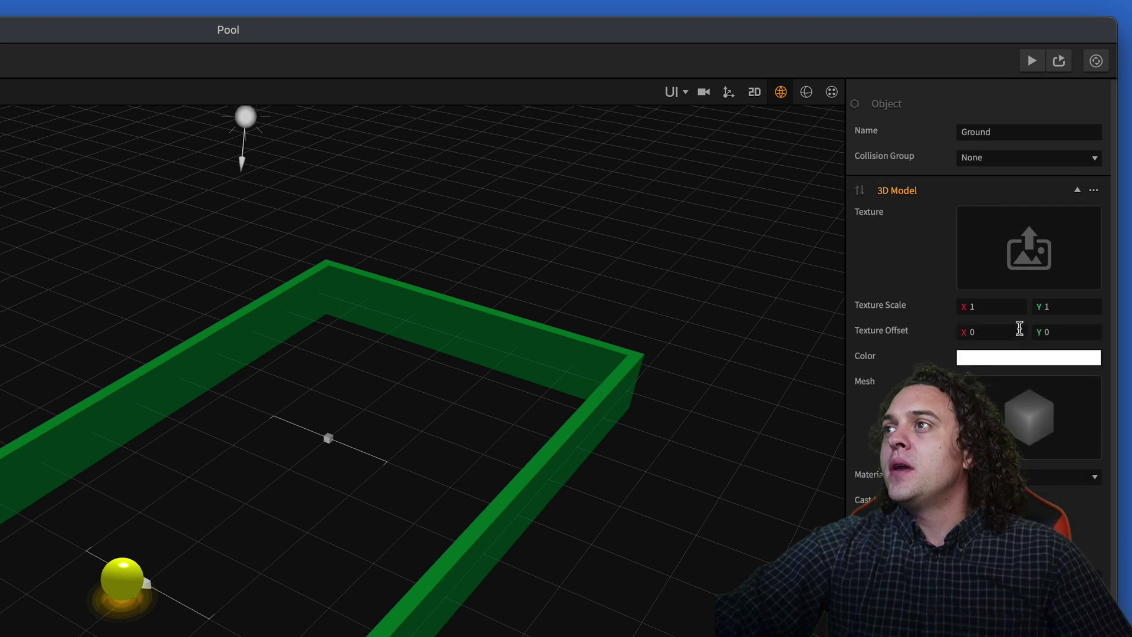
{"action": "left_click", "coordinate": [1011, 361]}
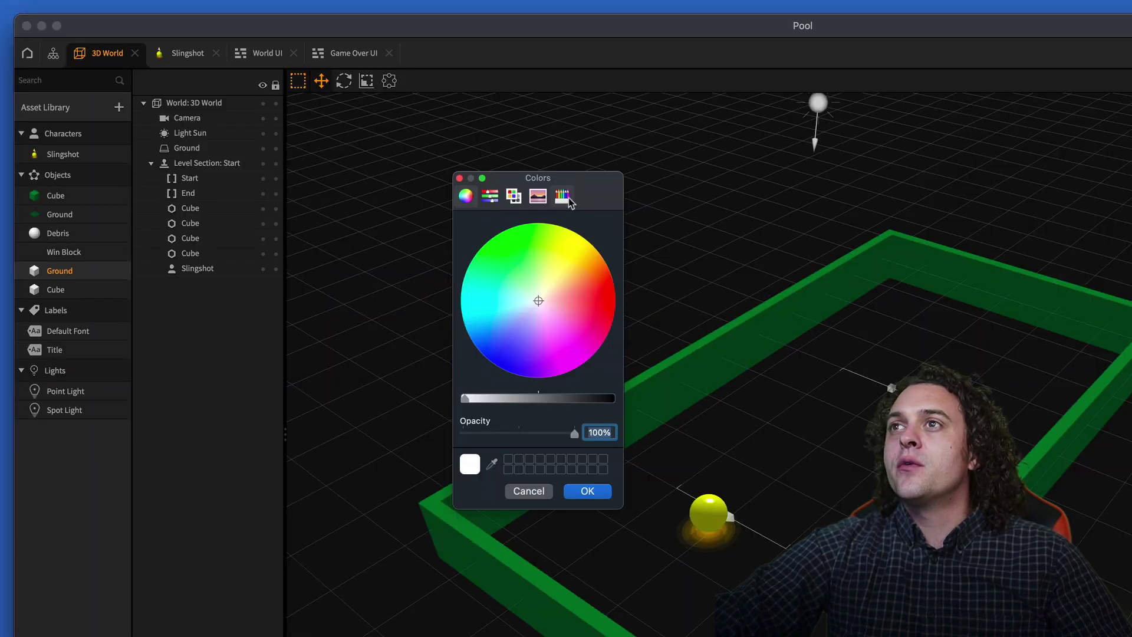
{"action": "left_click", "coordinate": [562, 196]}
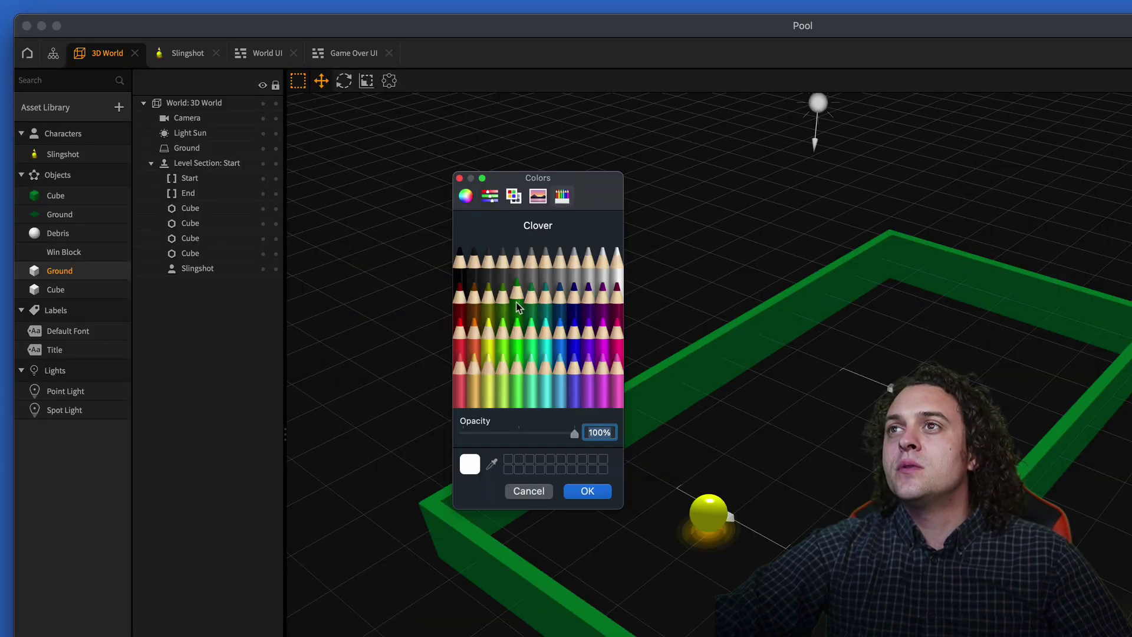
{"action": "left_click", "coordinate": [583, 492]}
Step: Place the Ground cube in the scene beside the ball and change its color to a slightly darker Moss green
{"action": "left_click_drag", "start_coordinate": [54, 278], "coordinate": [668, 502]}
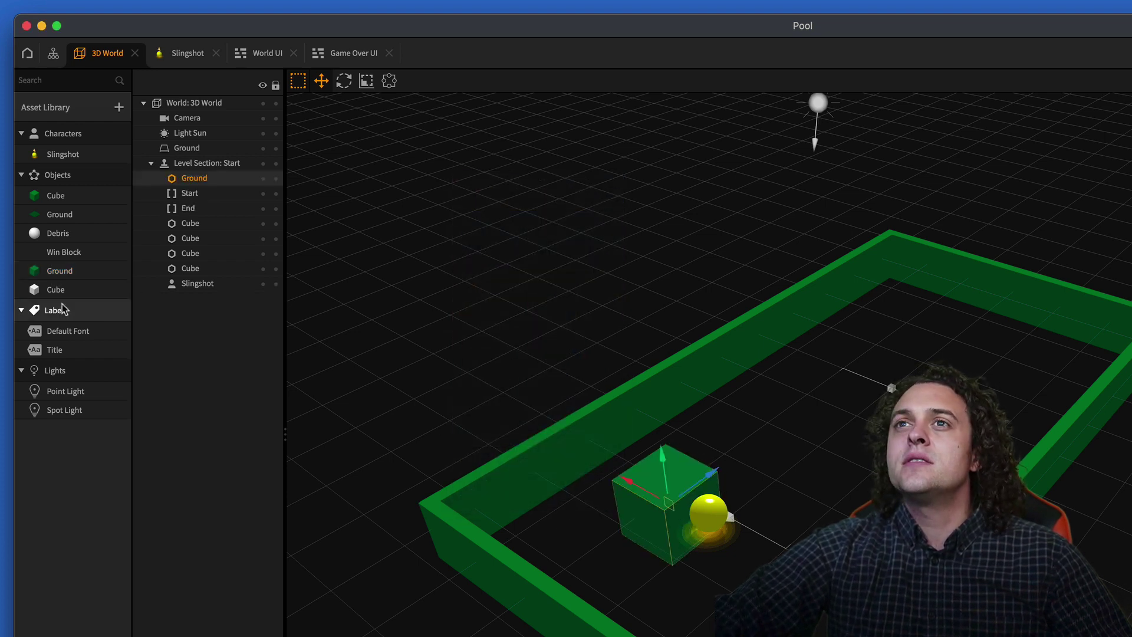
{"action": "left_click", "coordinate": [63, 272]}
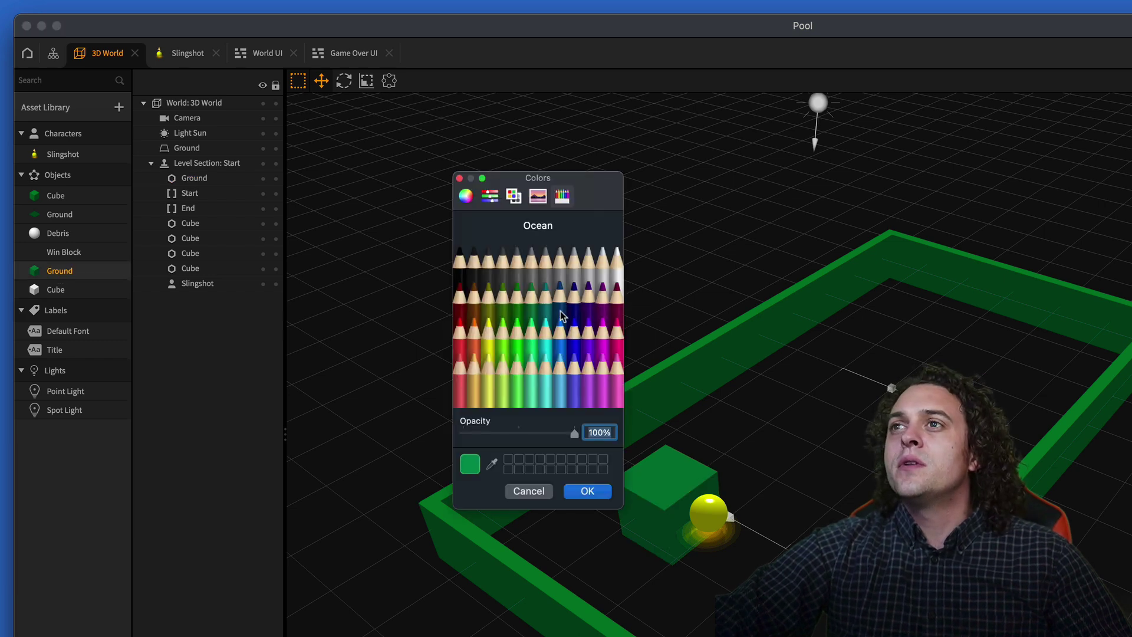
{"action": "left_click", "coordinate": [504, 298]}
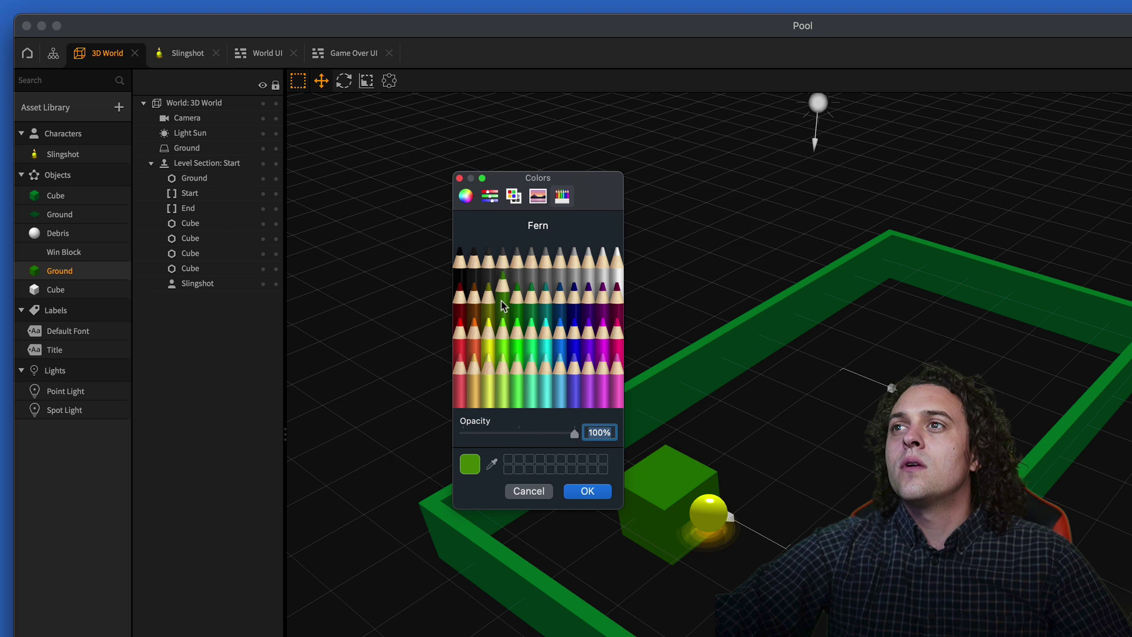
{"action": "left_click", "coordinate": [545, 301]}
{"action": "left_click", "coordinate": [532, 308]}
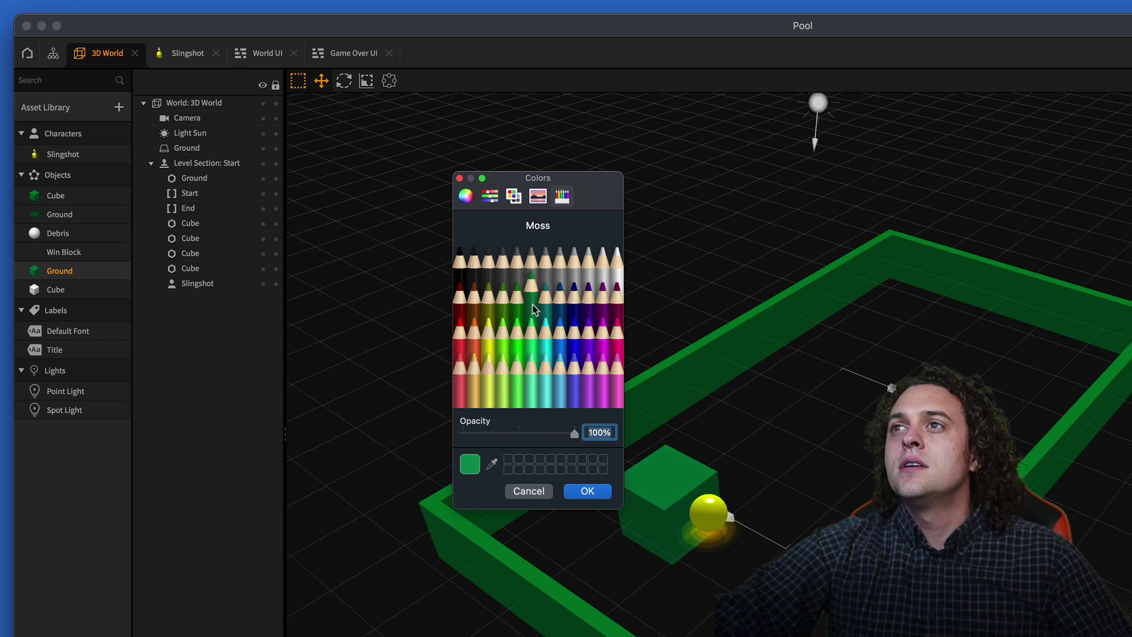
{"action": "left_click", "coordinate": [466, 196]}
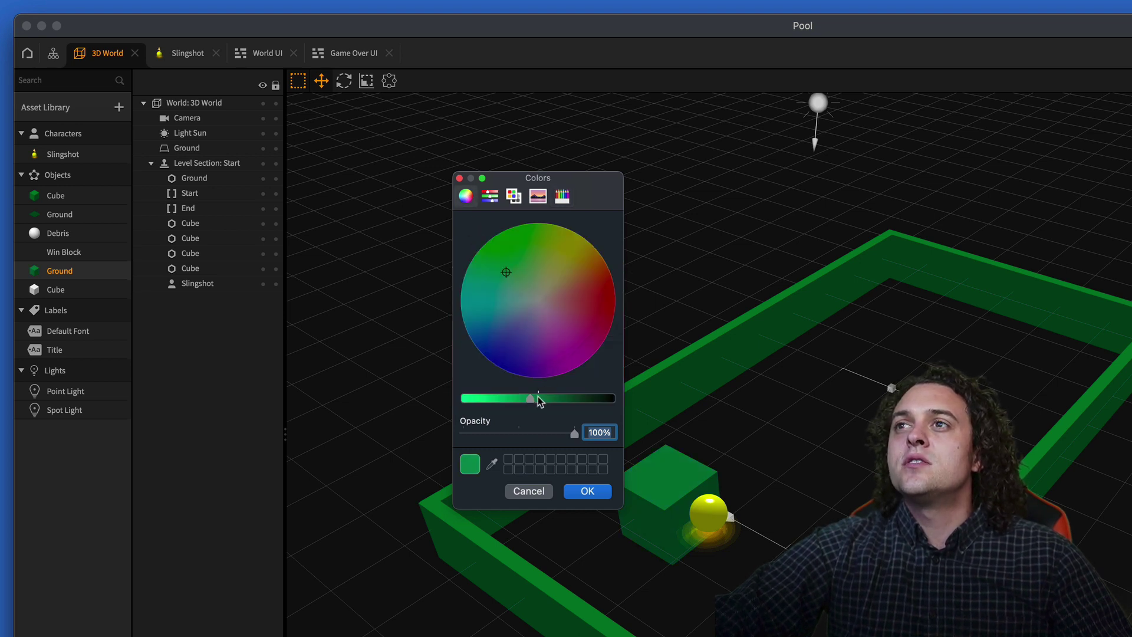
{"action": "left_click_drag", "start_coordinate": [539, 401], "coordinate": [545, 400]}
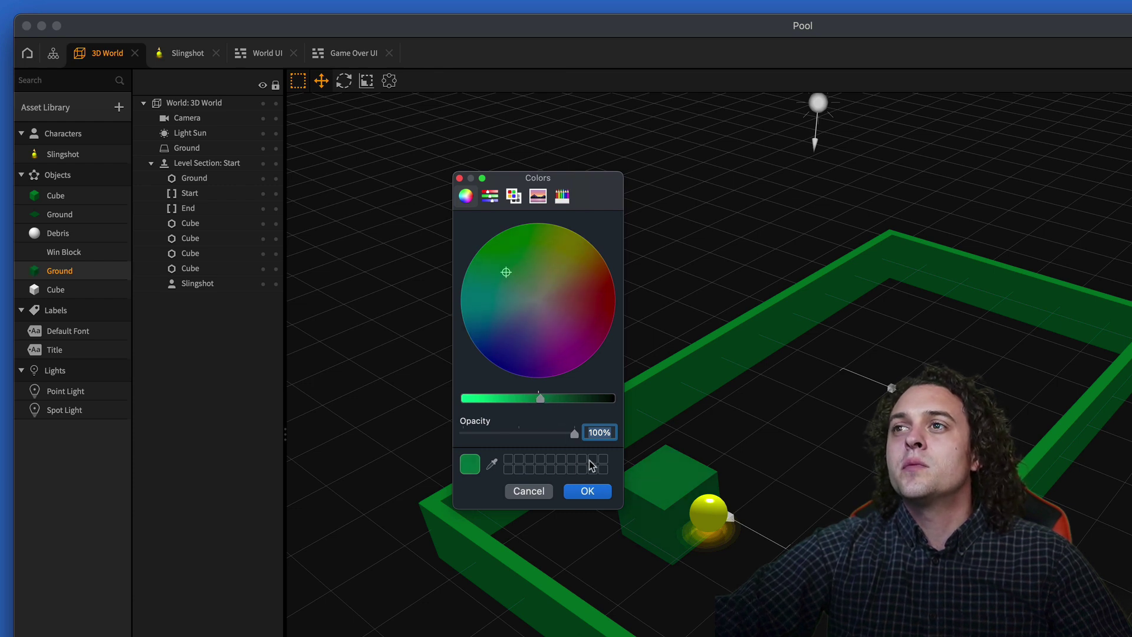
{"action": "left_click", "coordinate": [588, 492]}
Step: Flatten and lengthen the Ground cube to a scale of about Y 0.29 and Z 7.85, and move it to about Z 4.6
{"action": "left_click", "coordinate": [653, 531]}
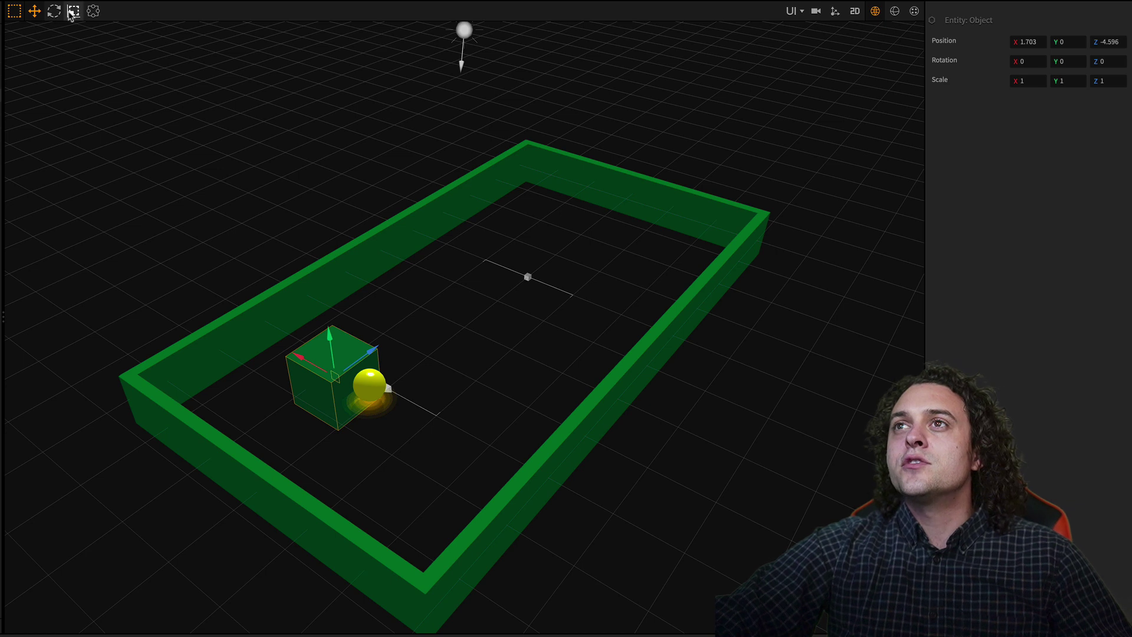
{"action": "left_click", "coordinate": [71, 12]}
{"action": "left_click_drag", "start_coordinate": [330, 338], "coordinate": [364, 281]}
{"action": "left_click", "coordinate": [34, 11]}
{"action": "middle_click_drag", "start_coordinate": [487, 316], "coordinate": [451, 400]}
{"action": "left_click_drag", "start_coordinate": [404, 397], "coordinate": [444, 180]}
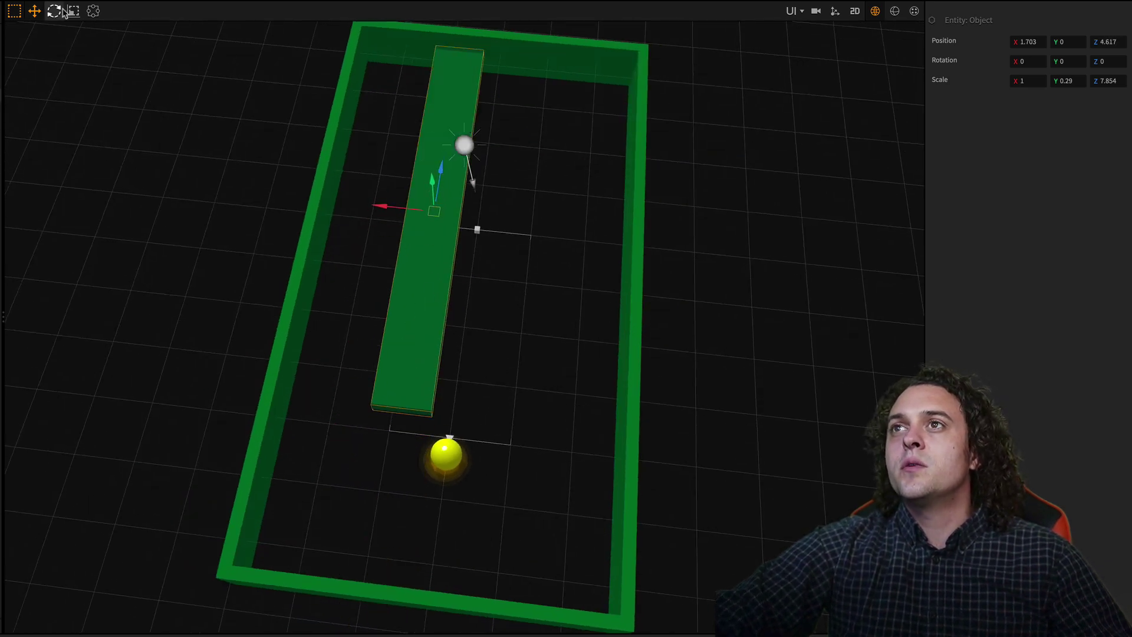
Step: Stretch the Ground strip to the near wall and side wall and pull in its inner edge, scaling it to about X 2.0 and Z 10.7
{"action": "left_click", "coordinate": [93, 12]}
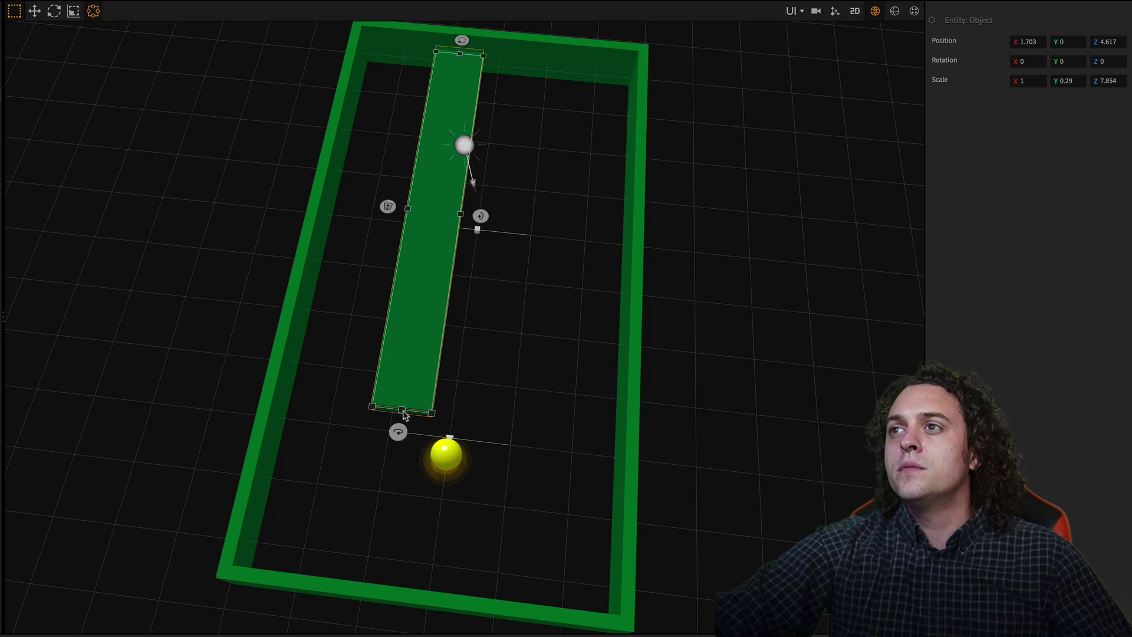
{"action": "left_click_drag", "start_coordinate": [402, 411], "coordinate": [383, 595]}
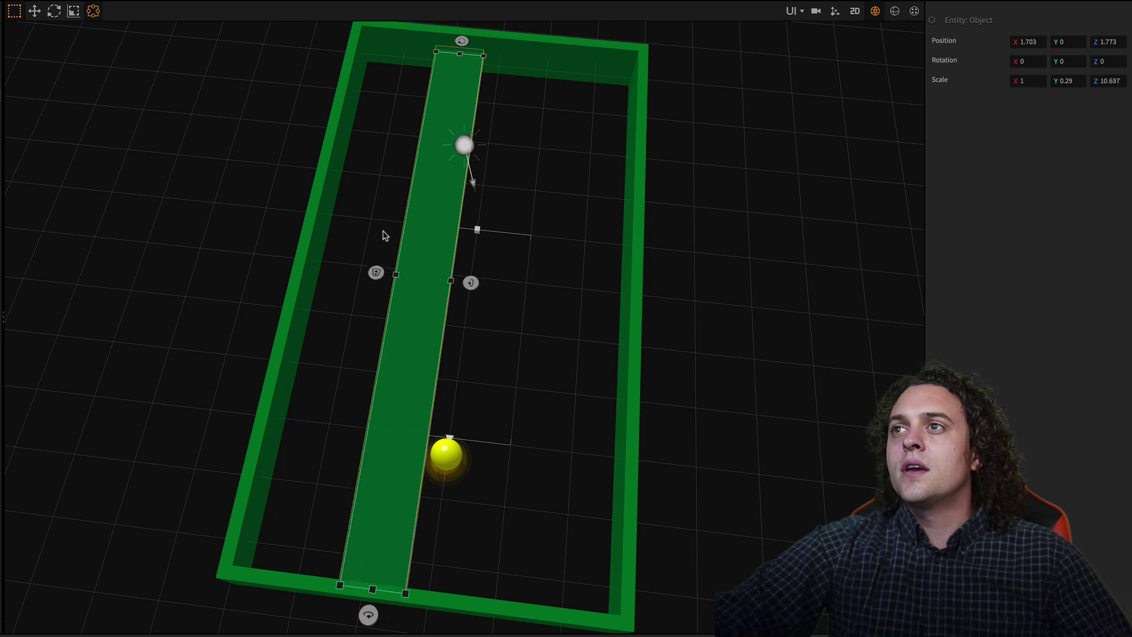
{"action": "left_click_drag", "start_coordinate": [396, 277], "coordinate": [312, 280]}
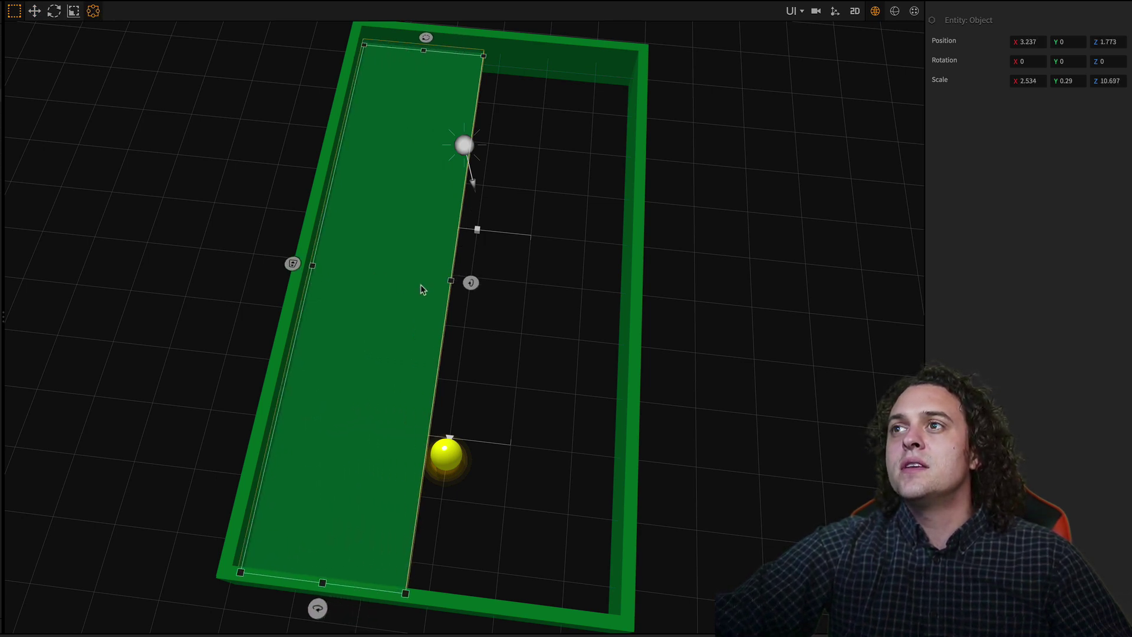
{"action": "left_click_drag", "start_coordinate": [456, 284], "coordinate": [396, 293]}
{"action": "key", "text": "ctrl+z"}
Step: Extend the Ground strip's outer edge and far end into the table walls, to a scale of about X 2.15 and Z 10.9
{"action": "middle_click_drag", "start_coordinate": [309, 357], "coordinate": [302, 330]}
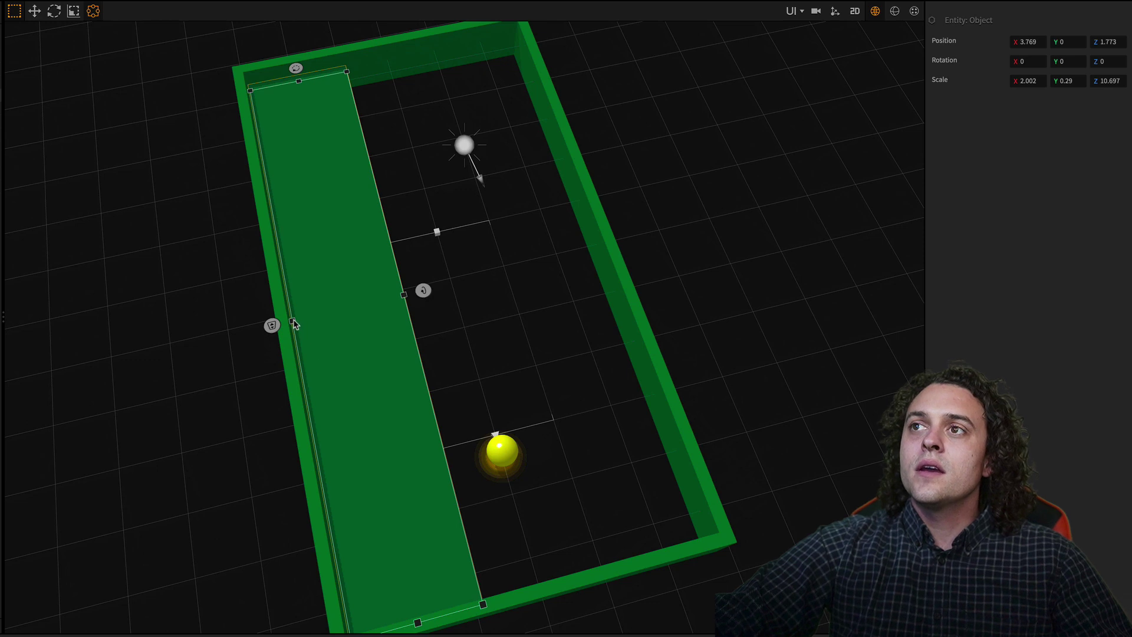
{"action": "left_click_drag", "start_coordinate": [294, 324], "coordinate": [286, 328]}
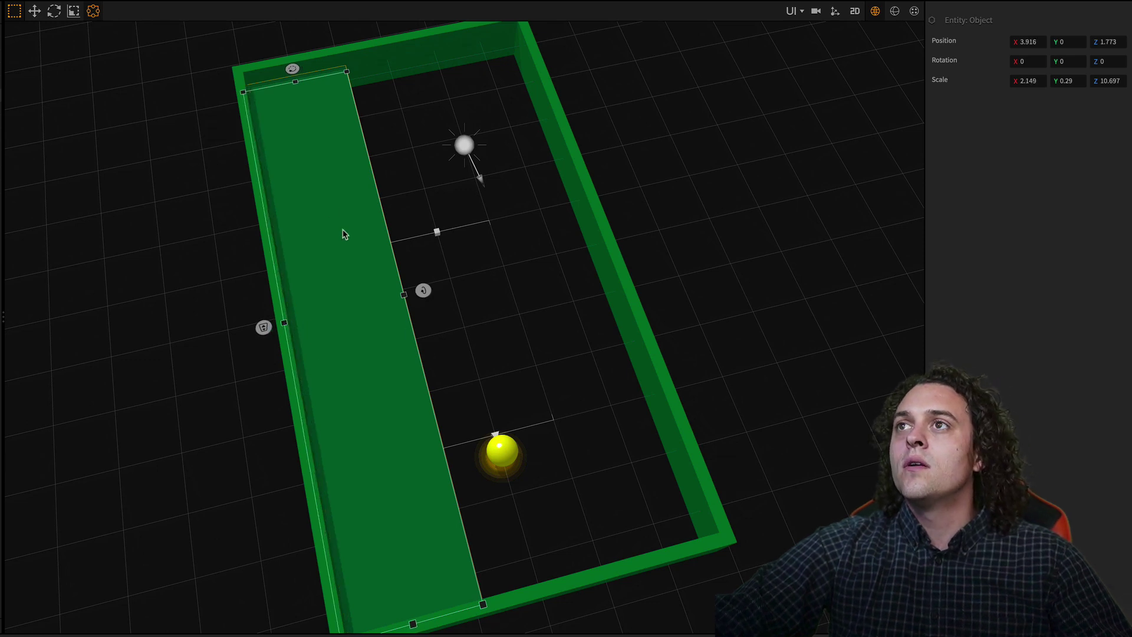
{"action": "middle_click_drag", "start_coordinate": [330, 211], "coordinate": [441, 390]}
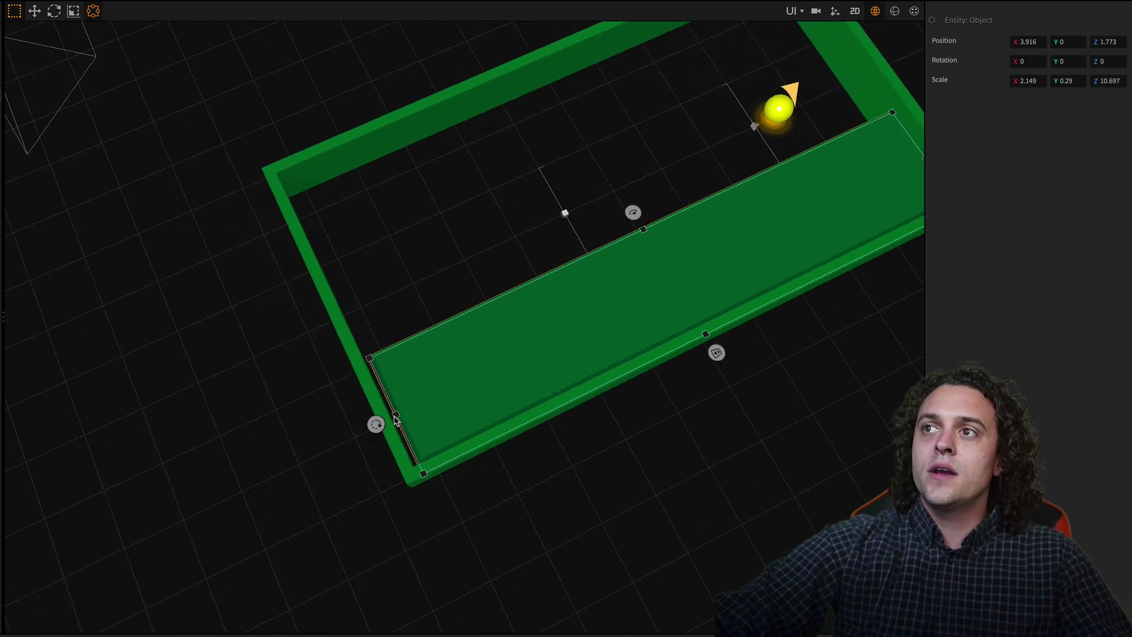
{"action": "left_click_drag", "start_coordinate": [395, 416], "coordinate": [385, 420]}
{"action": "middle_click_drag", "start_coordinate": [717, 314], "coordinate": [653, 251]}
{"action": "scroll", "coordinate": [537, 420], "scroll_direction": "down", "scroll_amount": 5}
{"action": "middle_click_drag", "start_coordinate": [542, 370], "coordinate": [543, 400]}
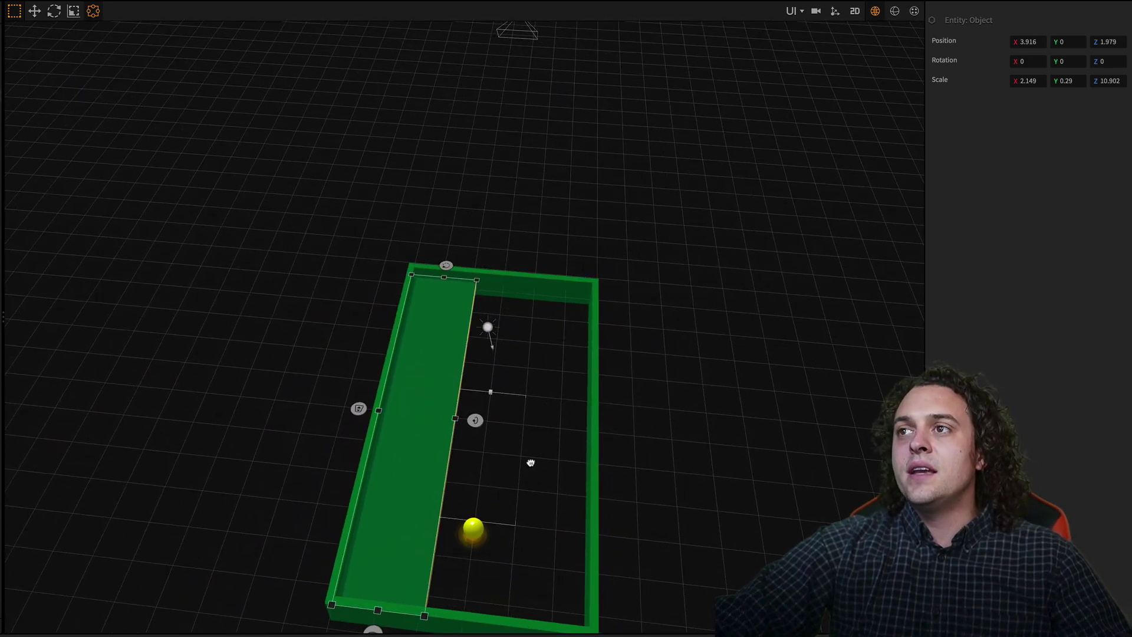
{"action": "middle_click_drag", "start_coordinate": [530, 459], "coordinate": [478, 367]}
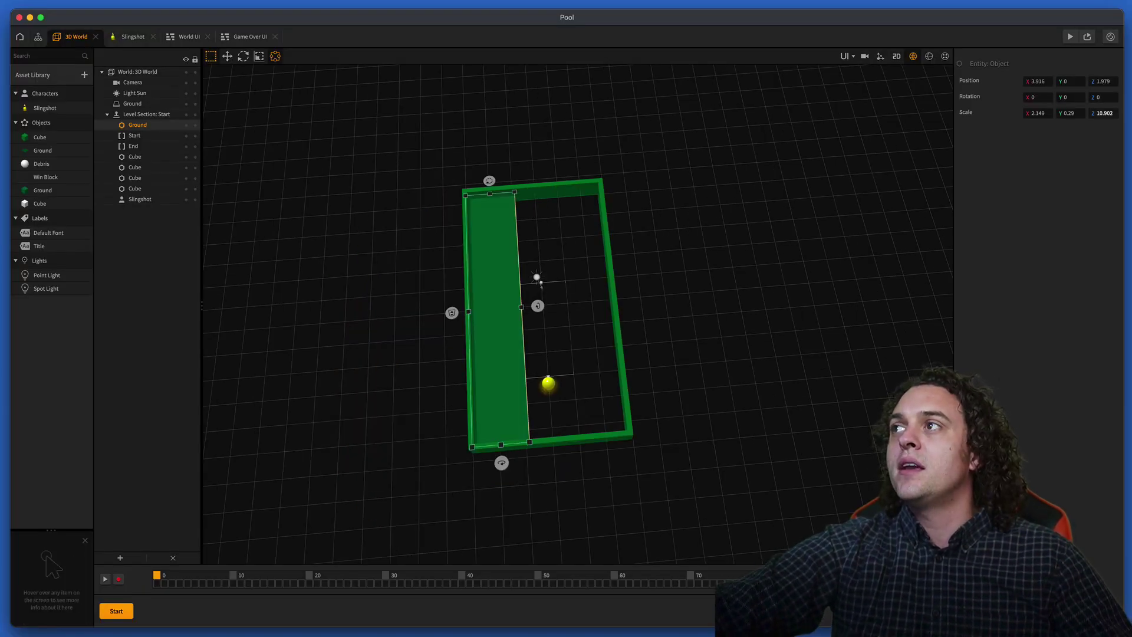
Step: Import the Golf Hole Square.obj model into the 3D World scene as an object
{"action": "left_click_drag", "start_coordinate": [1124, 224], "coordinate": [735, 334]}
{"action": "left_click", "coordinate": [452, 429]}
{"action": "scroll", "coordinate": [547, 350], "scroll_direction": "up", "scroll_amount": 5}
{"action": "right_click_drag", "start_coordinate": [548, 350], "coordinate": [524, 327]}
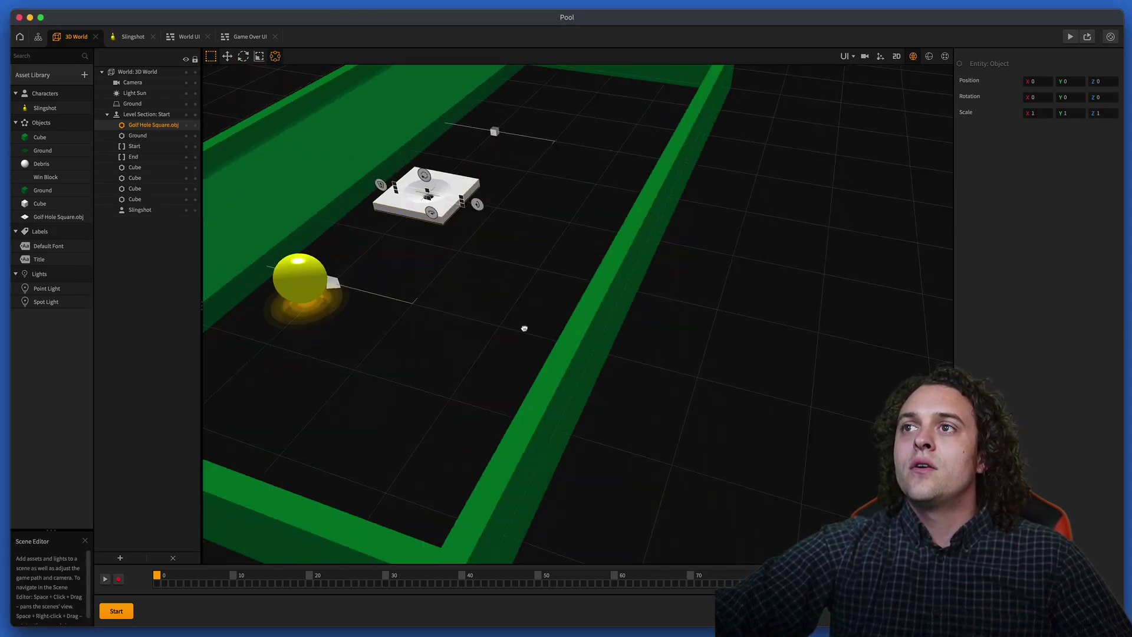
{"action": "left_click_drag", "start_coordinate": [611, 356], "coordinate": [658, 379]}
{"action": "right_click_drag", "start_coordinate": [660, 408], "coordinate": [623, 403]}
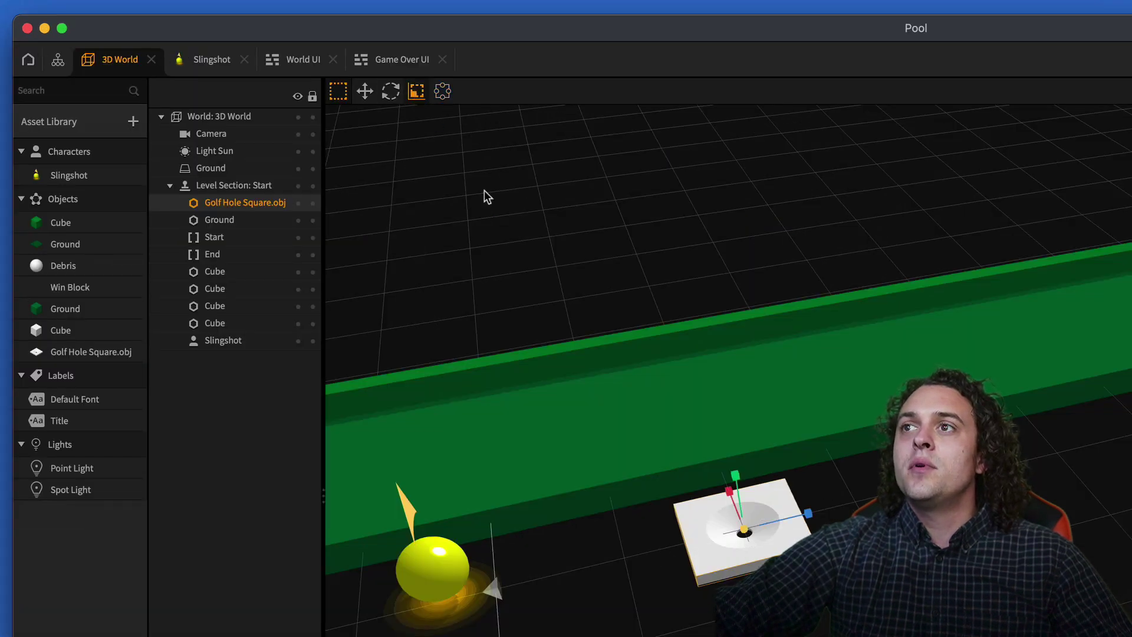
Step: Scale the golf hole model up uniformly to about 2.79 so it reaches the Ground strip's inner edge
{"action": "left_click", "coordinate": [259, 56]}
{"action": "left_click_drag", "start_coordinate": [462, 328], "coordinate": [670, 268]}
{"action": "right_click_drag", "start_coordinate": [529, 329], "coordinate": [594, 355]}
{"action": "scroll", "coordinate": [594, 326], "scroll_direction": "up", "scroll_amount": 10}
{"action": "left_click_drag", "start_coordinate": [611, 338], "coordinate": [622, 338]}
{"action": "scroll", "coordinate": [555, 409], "scroll_direction": "down", "scroll_amount": 5}
{"action": "right_click_drag", "start_coordinate": [542, 419], "coordinate": [566, 421]}
{"action": "scroll", "coordinate": [625, 442], "scroll_direction": "down", "scroll_amount": 4}
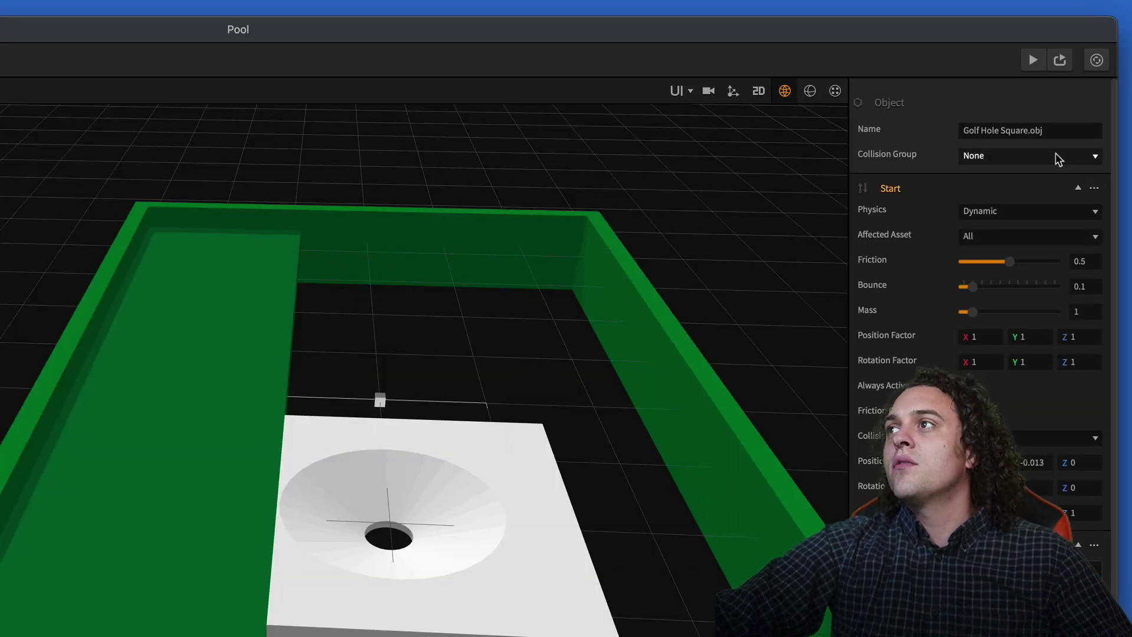
Step: Rename the Golf Hole Square.obj asset to Golf Hole and set its physics to Static
{"action": "left_click", "coordinate": [1055, 130]}
{"action": "key", "text": "BackSpace"}
{"action": "key", "text": "BackSpace"}
{"action": "key", "text": "BackSpace"}
{"action": "key", "text": "BackSpace"}
{"action": "key", "text": "BackSpace"}
{"action": "key", "text": "BackSpace"}
{"action": "key", "text": "BackSpace"}
{"action": "left_click", "coordinate": [990, 211]}
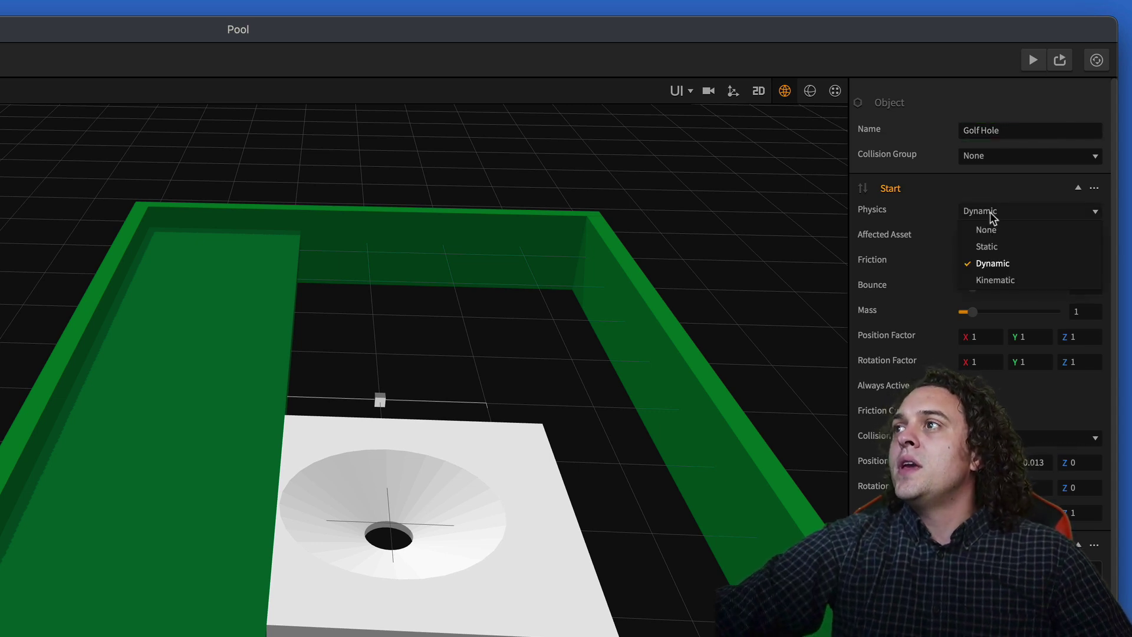
{"action": "left_click", "coordinate": [1002, 246]}
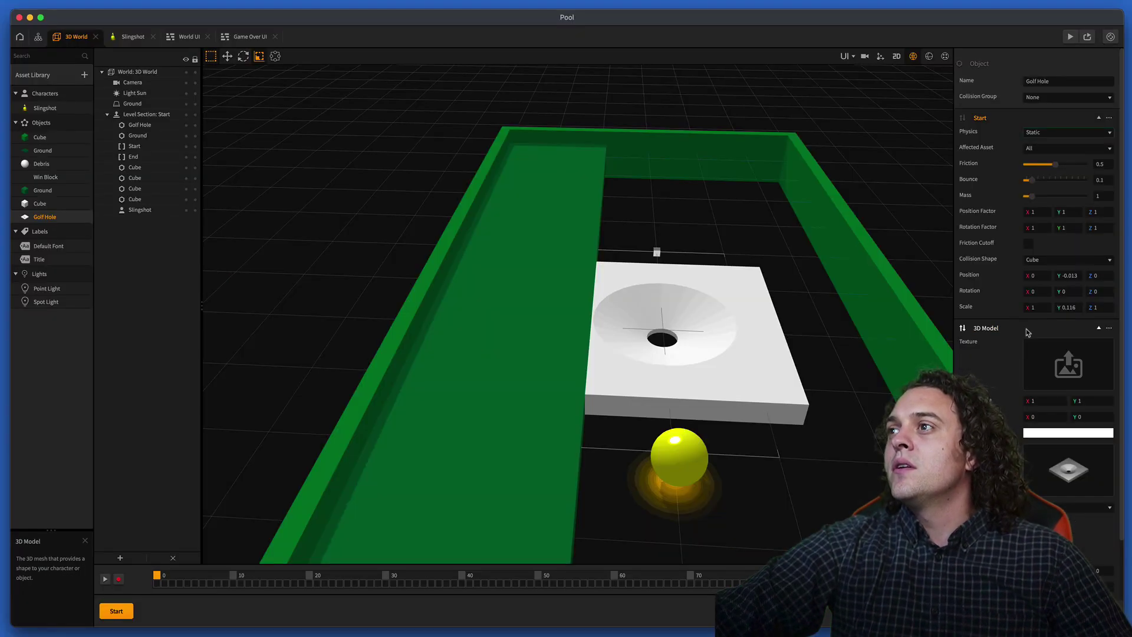
Step: Look up the Ground asset's RGB color and give the Golf Hole's 3D Model the same values: red 16, green 109, blue 55
{"action": "scroll", "coordinate": [1033, 415], "scroll_direction": "down", "scroll_amount": 3}
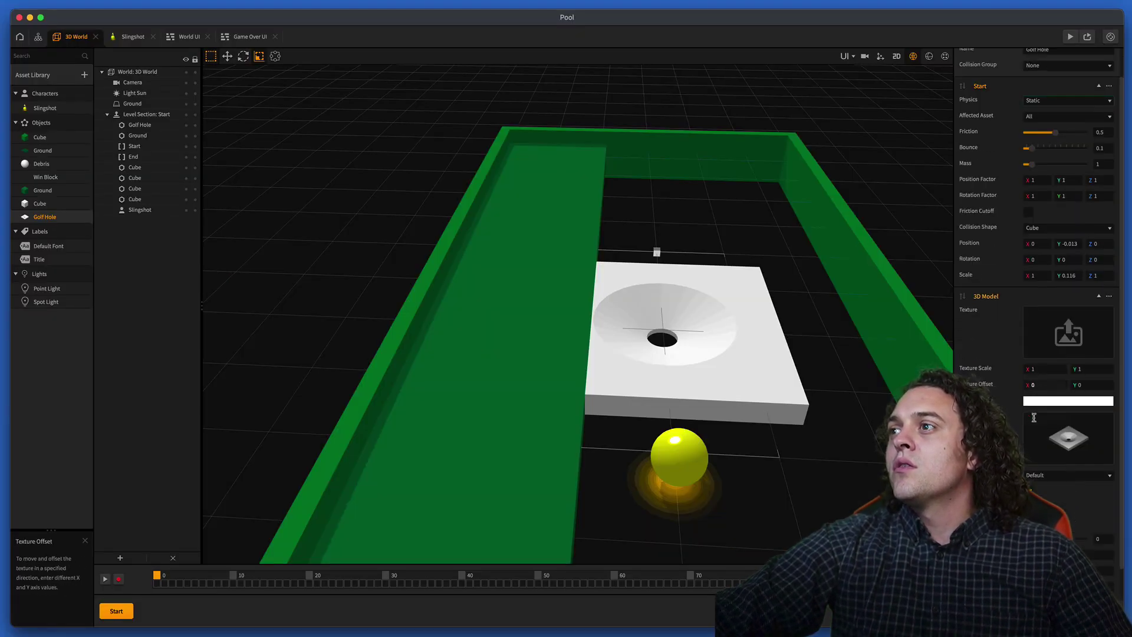
{"action": "left_click", "coordinate": [47, 194]}
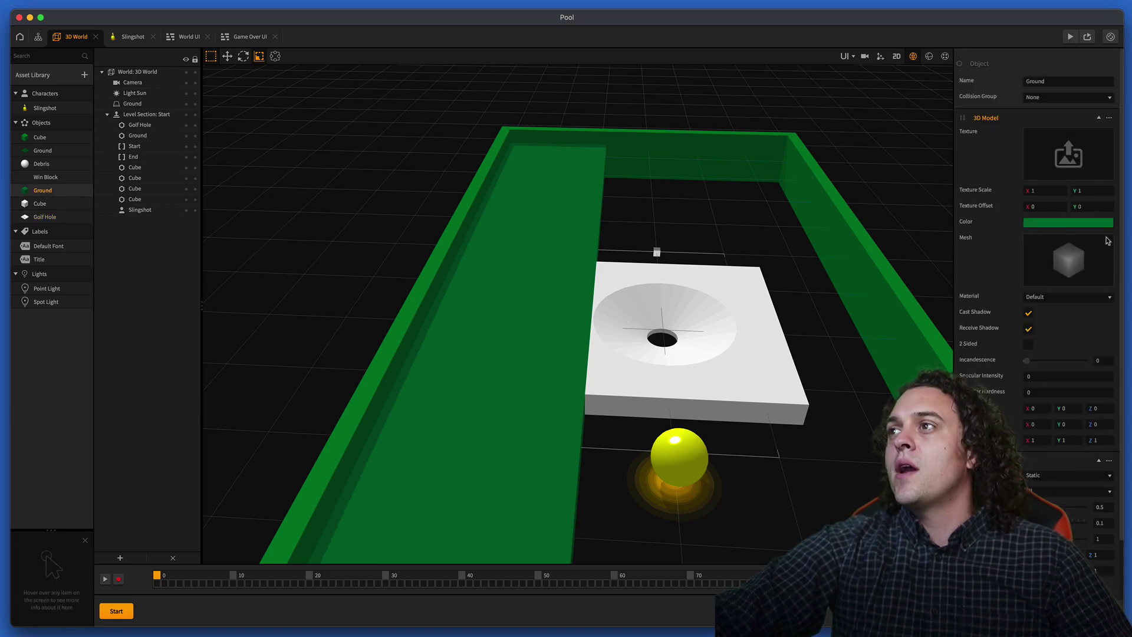
{"action": "left_click", "coordinate": [1063, 224]}
{"action": "left_click", "coordinate": [244, 117]}
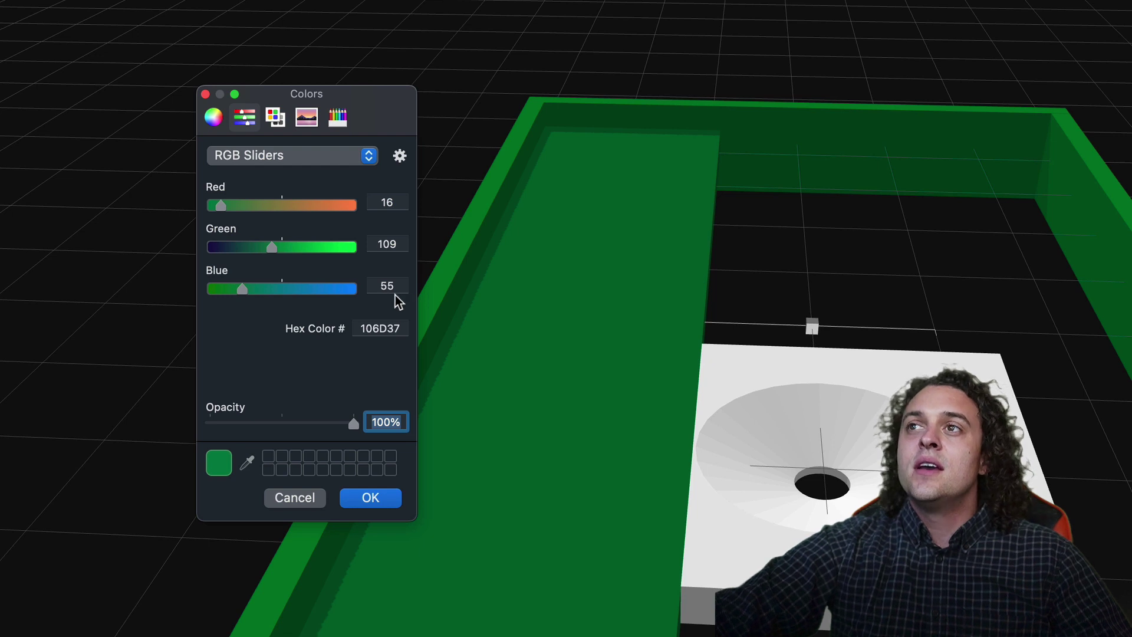
{"action": "left_click", "coordinate": [205, 95]}
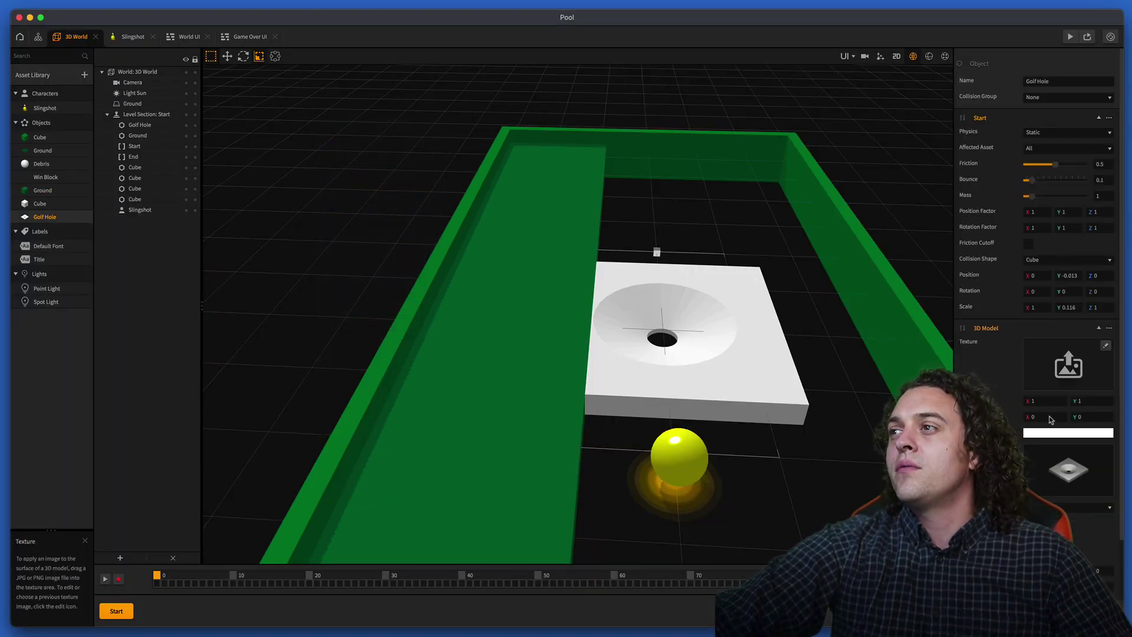
{"action": "left_click", "coordinate": [1056, 432]}
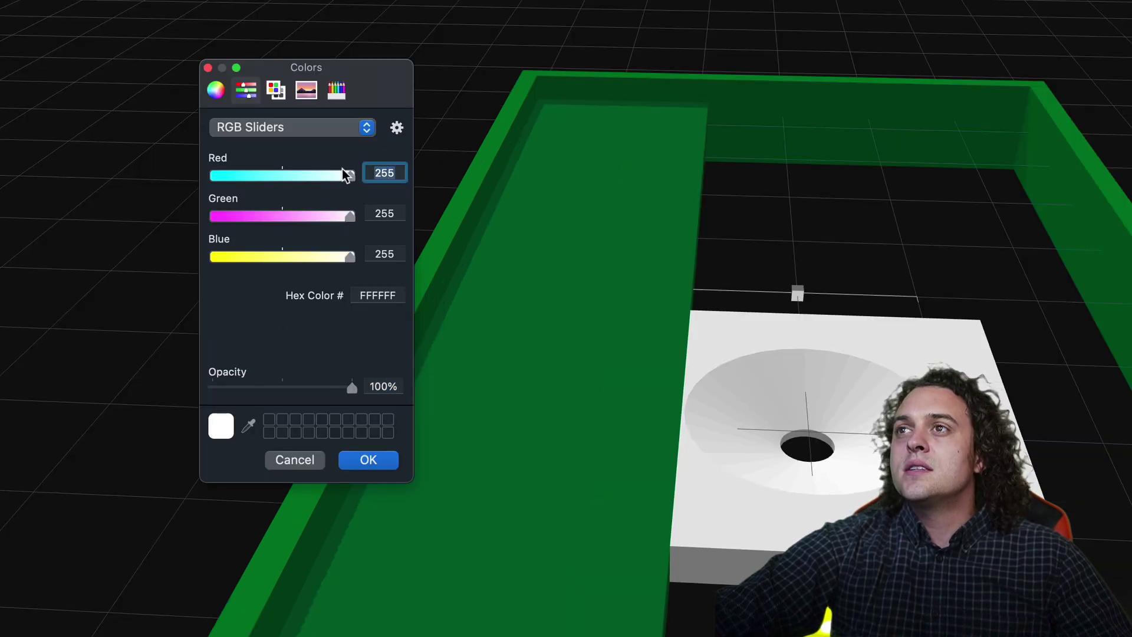
{"action": "type", "text": "16"}
{"action": "key", "text": "Tab"}
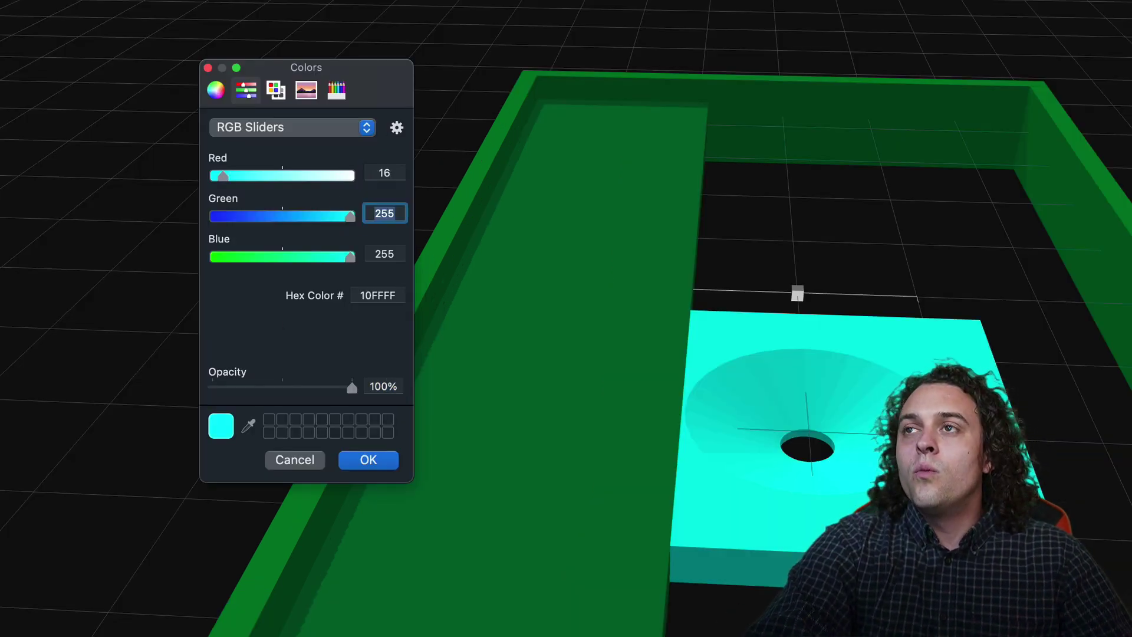
{"action": "type", "text": "109"}
{"action": "key", "text": "Tab"}
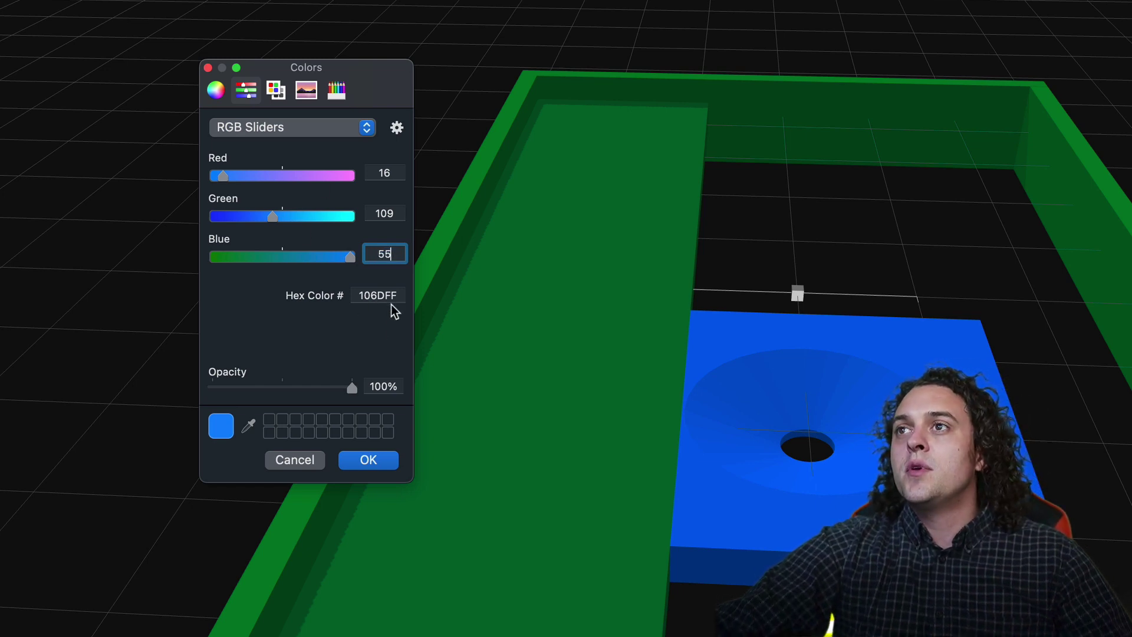
{"action": "left_click", "coordinate": [369, 460]}
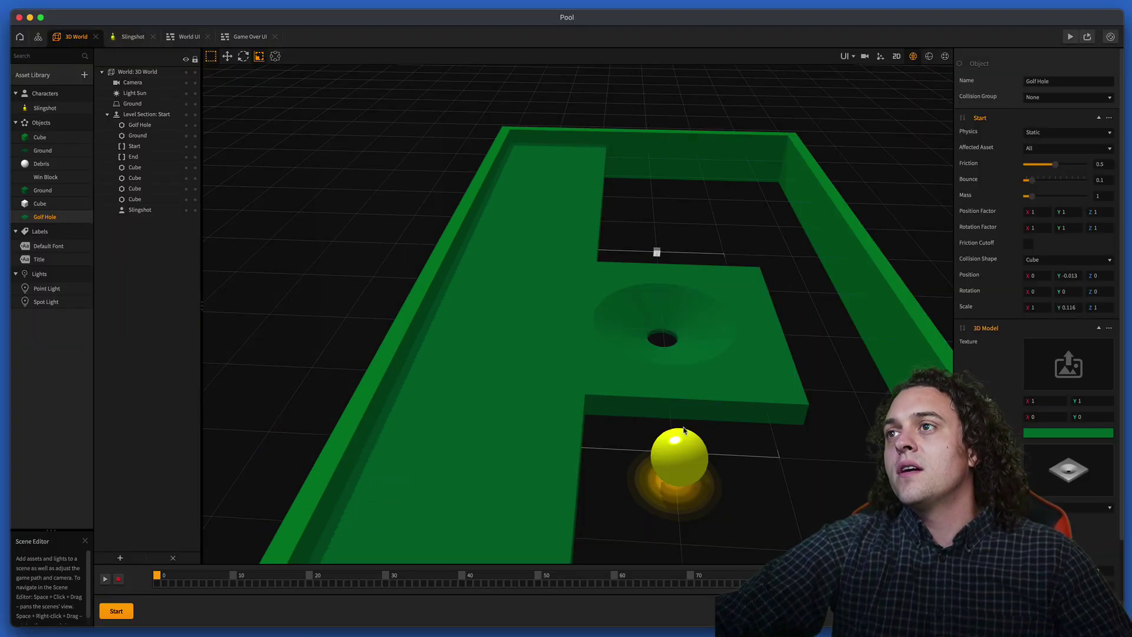
Step: Stretch the golf hole piece slightly upward with the bounding-box tool so its top face is level with the Ground strip
{"action": "scroll", "coordinate": [684, 431], "scroll_direction": "up", "scroll_amount": 5}
{"action": "right_click_drag", "start_coordinate": [684, 431], "coordinate": [660, 425]}
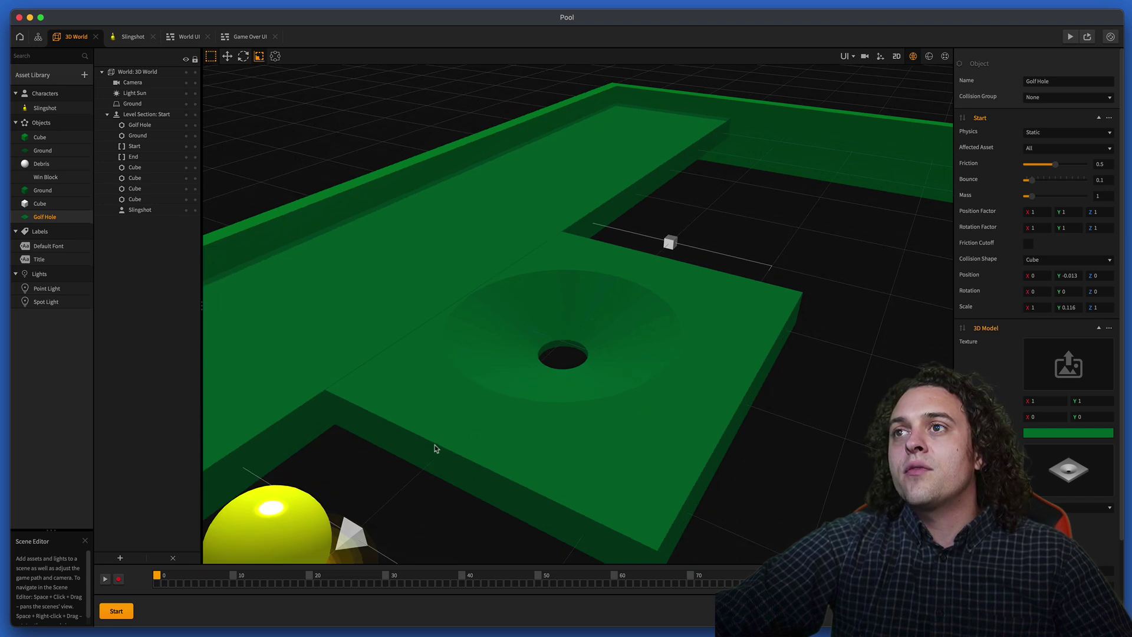
{"action": "scroll", "coordinate": [436, 449], "scroll_direction": "up", "scroll_amount": 5}
{"action": "right_click_drag", "start_coordinate": [437, 448], "coordinate": [541, 407]}
{"action": "scroll", "coordinate": [524, 411], "scroll_direction": "up", "scroll_amount": 5}
{"action": "left_click", "coordinate": [540, 407]}
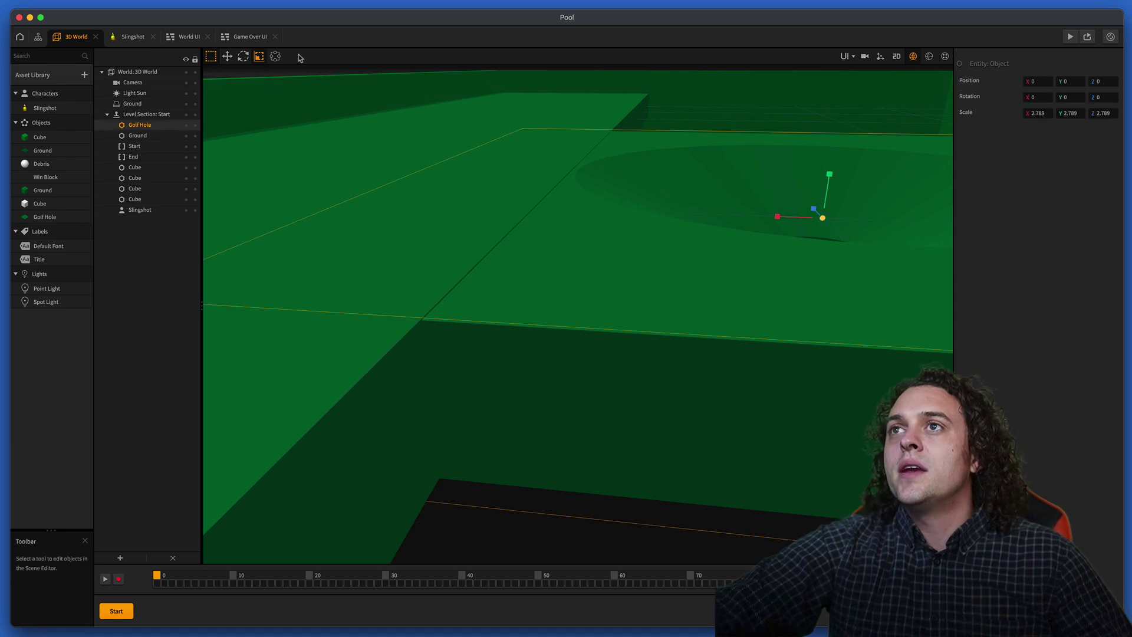
{"action": "left_click", "coordinate": [275, 56]}
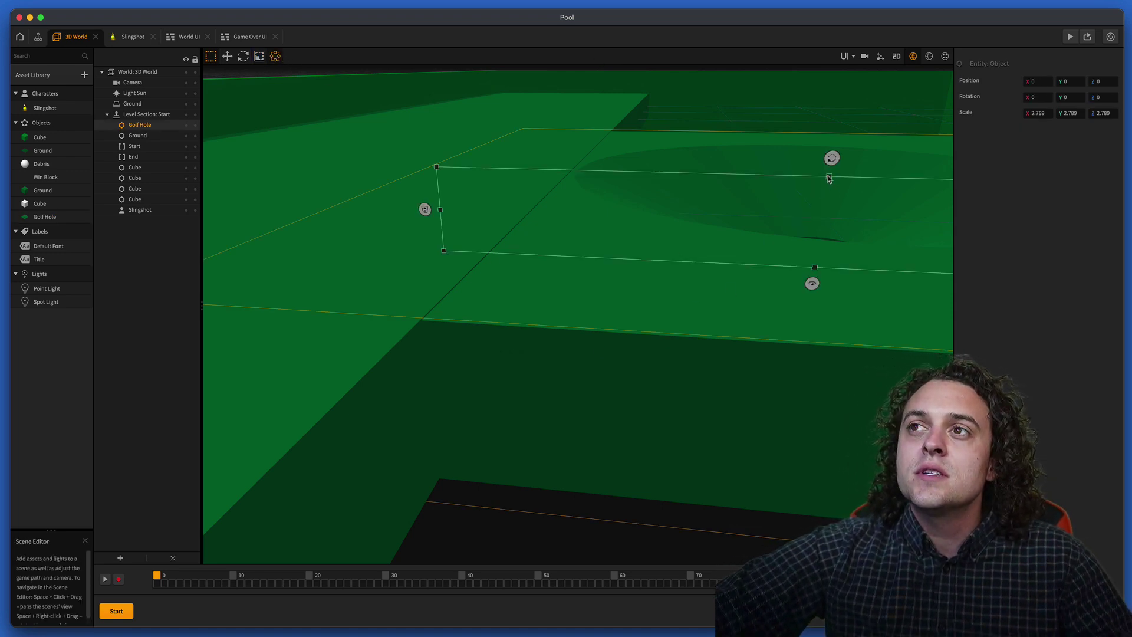
{"action": "left_click_drag", "start_coordinate": [829, 178], "coordinate": [829, 179]}
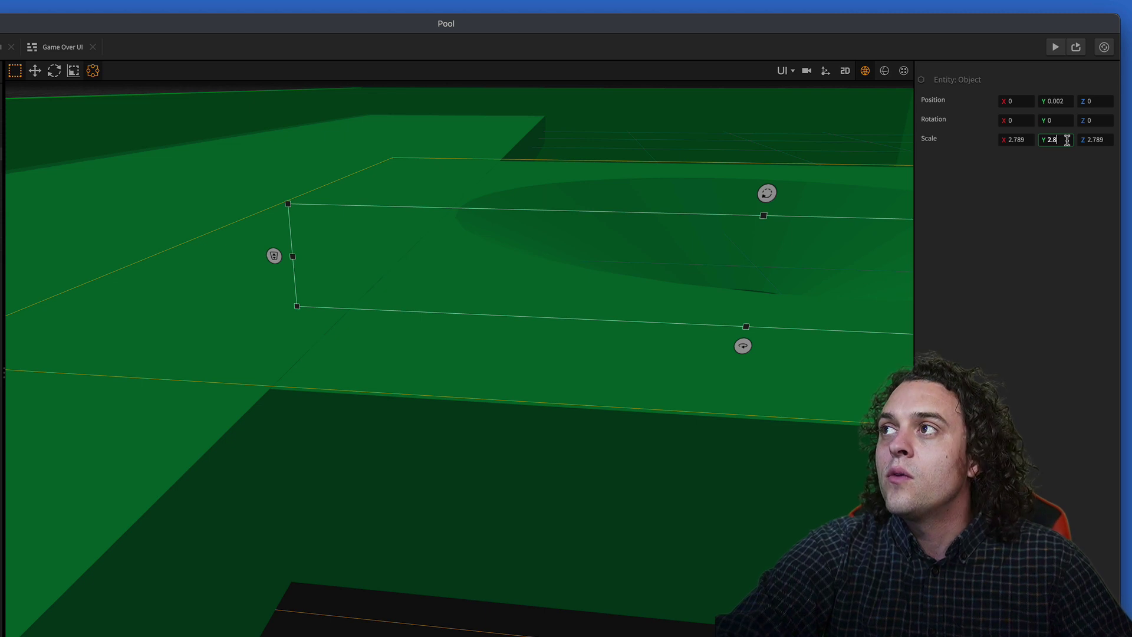
Step: Fine-tune the golf hole's Y scale to 2.815 so its surface is flush with the Ground strip
{"action": "type", "text": "2"}
{"action": "key", "text": "Return"}
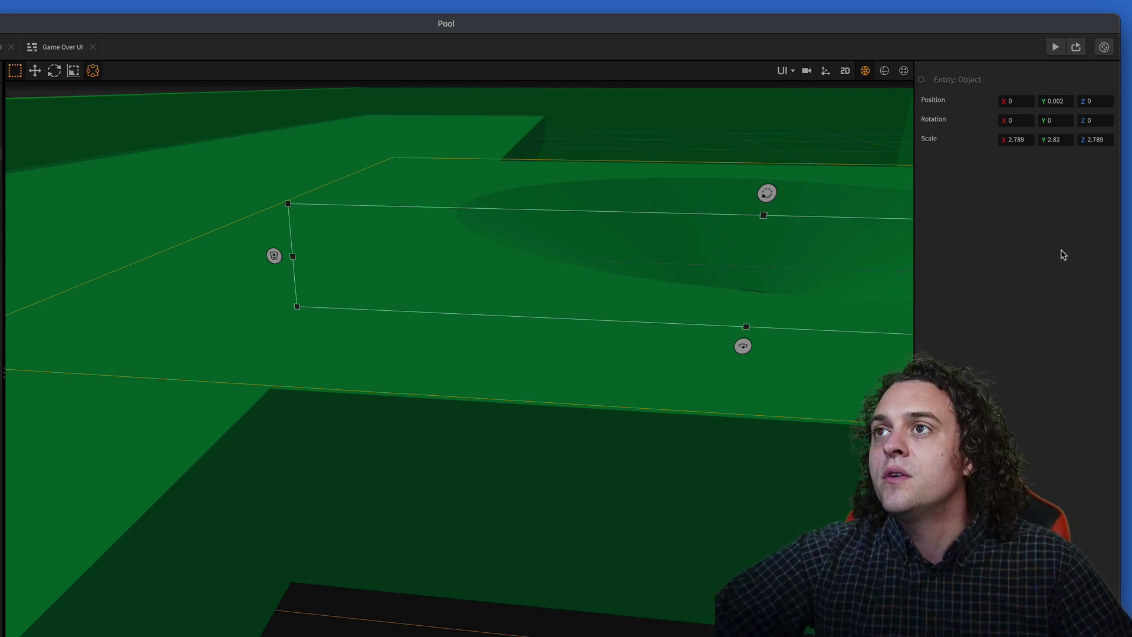
{"action": "left_click", "coordinate": [343, 635]}
{"action": "left_click", "coordinate": [361, 457]}
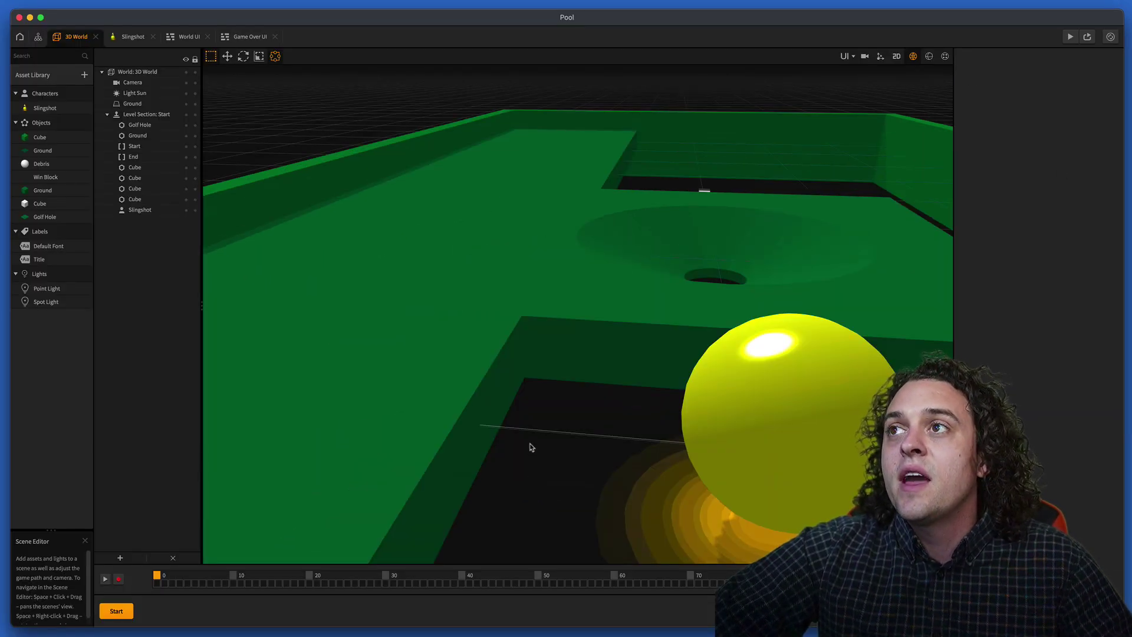
{"action": "scroll", "coordinate": [529, 444], "scroll_direction": "up", "scroll_amount": 5}
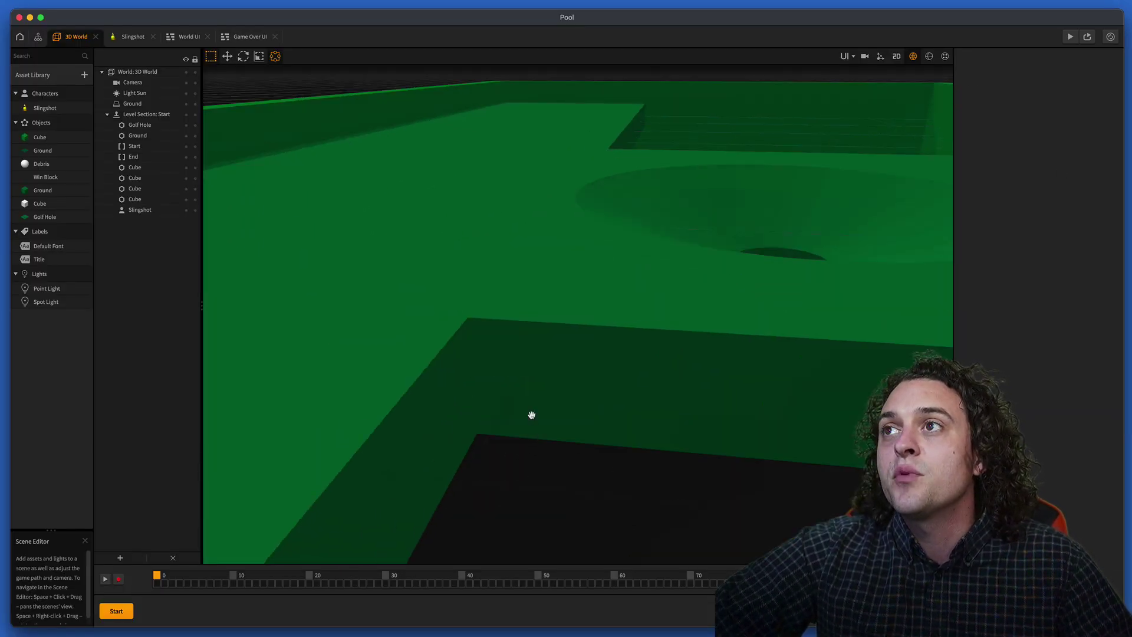
{"action": "mouse_move", "coordinate": [530, 413]}
{"action": "right_mouse_down"}
{"action": "mouse_move", "coordinate": [544, 416]}
{"action": "mouse_move", "coordinate": [535, 427]}
{"action": "right_mouse_up"}
{"action": "scroll", "coordinate": [534, 435], "scroll_direction": "down", "scroll_amount": 5}
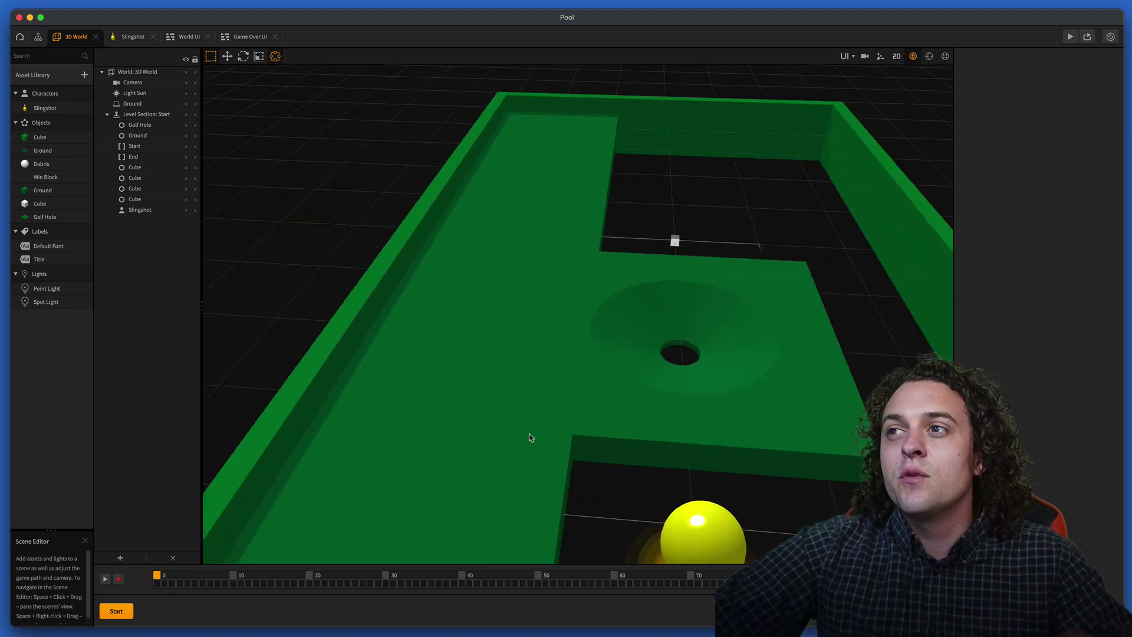
{"action": "scroll", "coordinate": [583, 461], "scroll_direction": "down", "scroll_amount": 5}
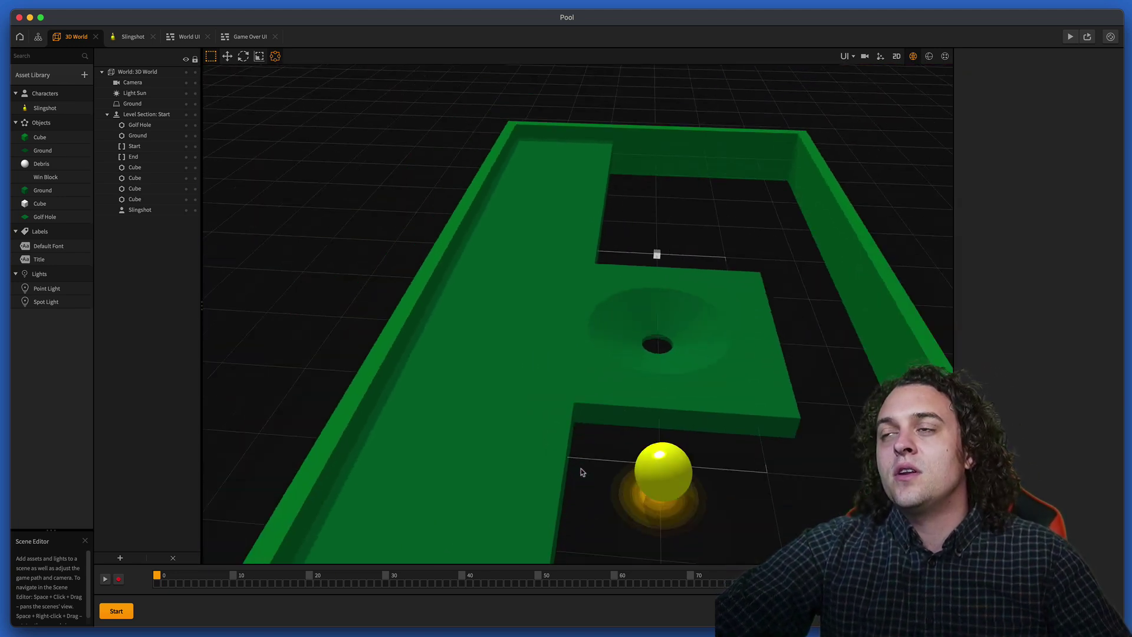
Step: Move the golf hole along the Z axis toward the far end of the course, to about Z 7.31
{"action": "right_click_drag", "start_coordinate": [594, 444], "coordinate": [601, 470]}
{"action": "left_click", "coordinate": [602, 470]}
{"action": "key", "text": "w"}
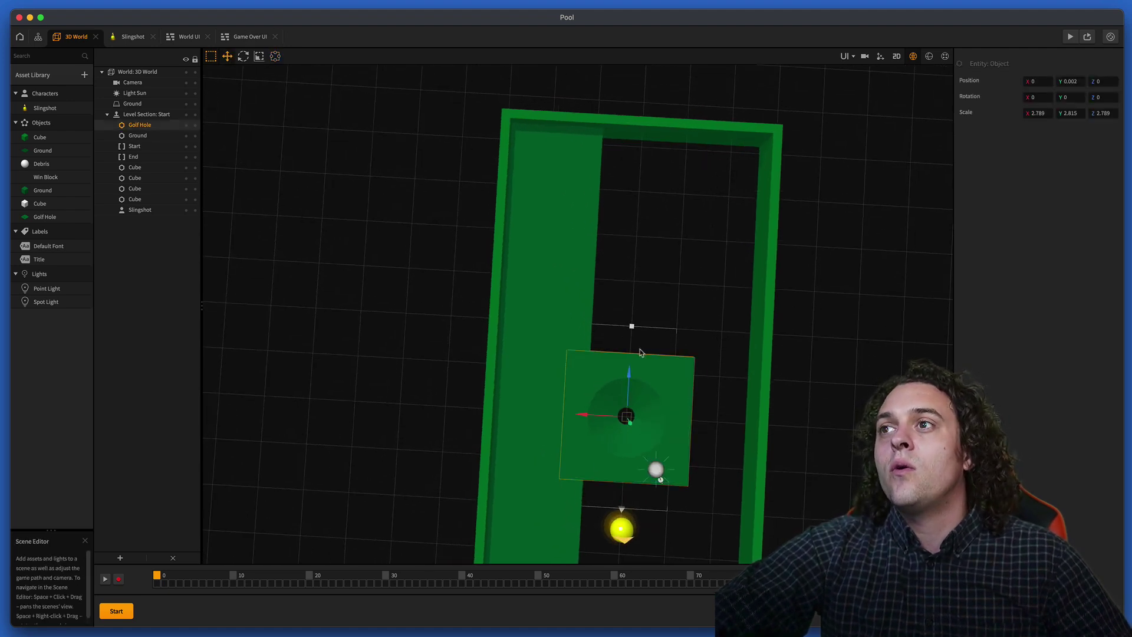
{"action": "left_click_drag", "start_coordinate": [632, 379], "coordinate": [650, 210]}
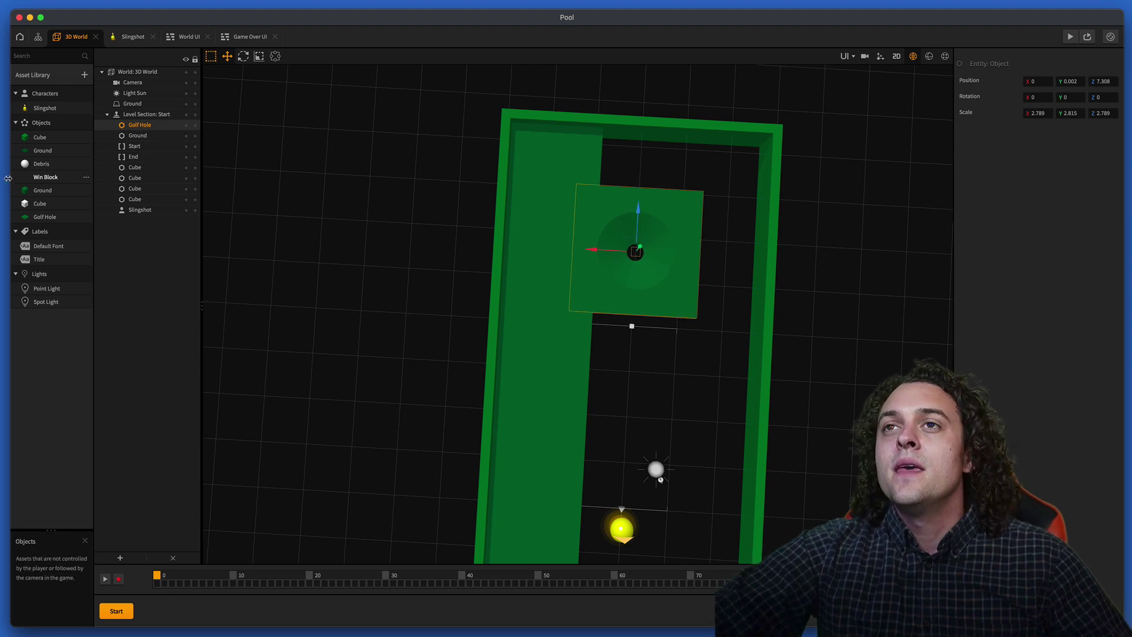
Step: Set the Golf Hole asset's collision shape to Mesh, using Golf Hole Square.obj as the collision mesh
{"action": "left_click", "coordinate": [45, 218]}
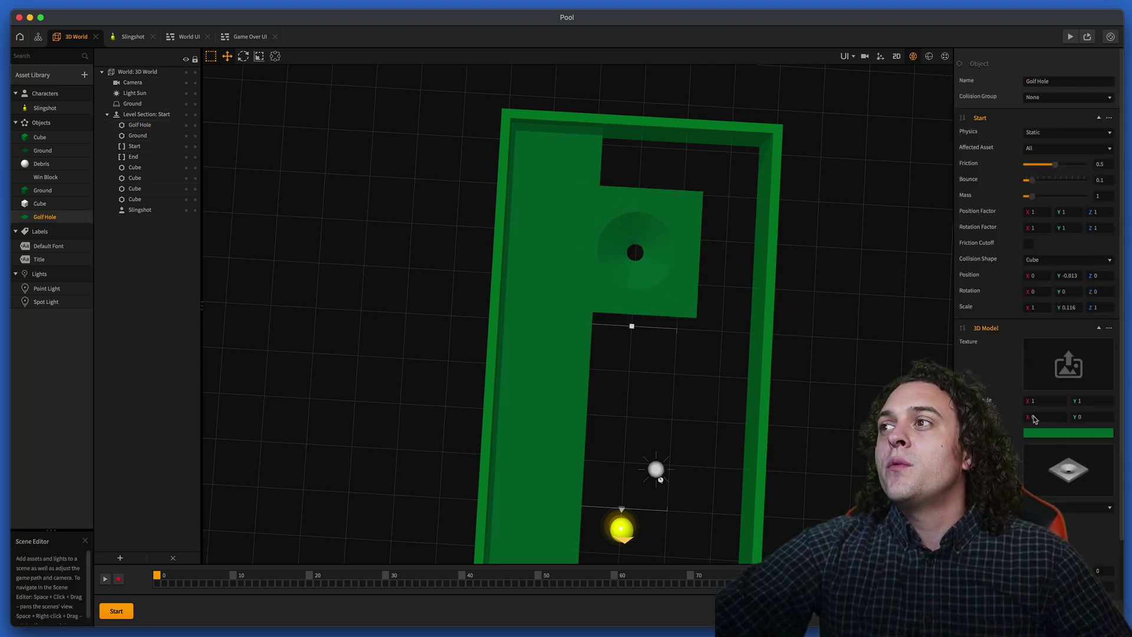
{"action": "scroll", "coordinate": [1055, 462], "scroll_direction": "down", "scroll_amount": 3}
{"action": "scroll", "coordinate": [1056, 462], "scroll_direction": "up", "scroll_amount": 3}
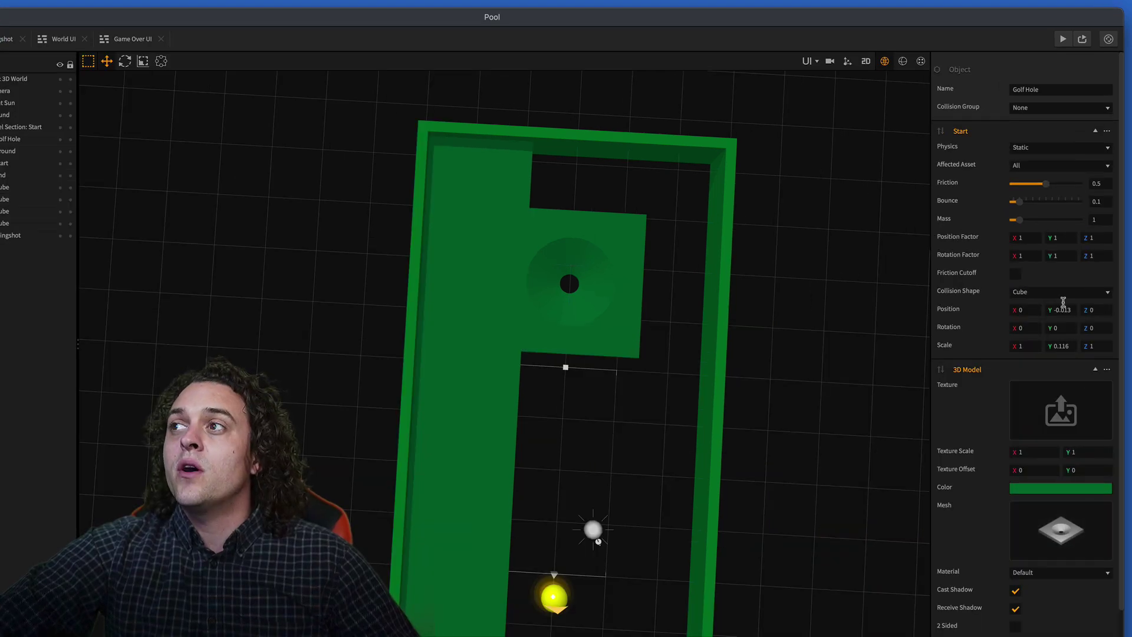
{"action": "left_click", "coordinate": [1060, 292]}
{"action": "left_click", "coordinate": [1057, 365]}
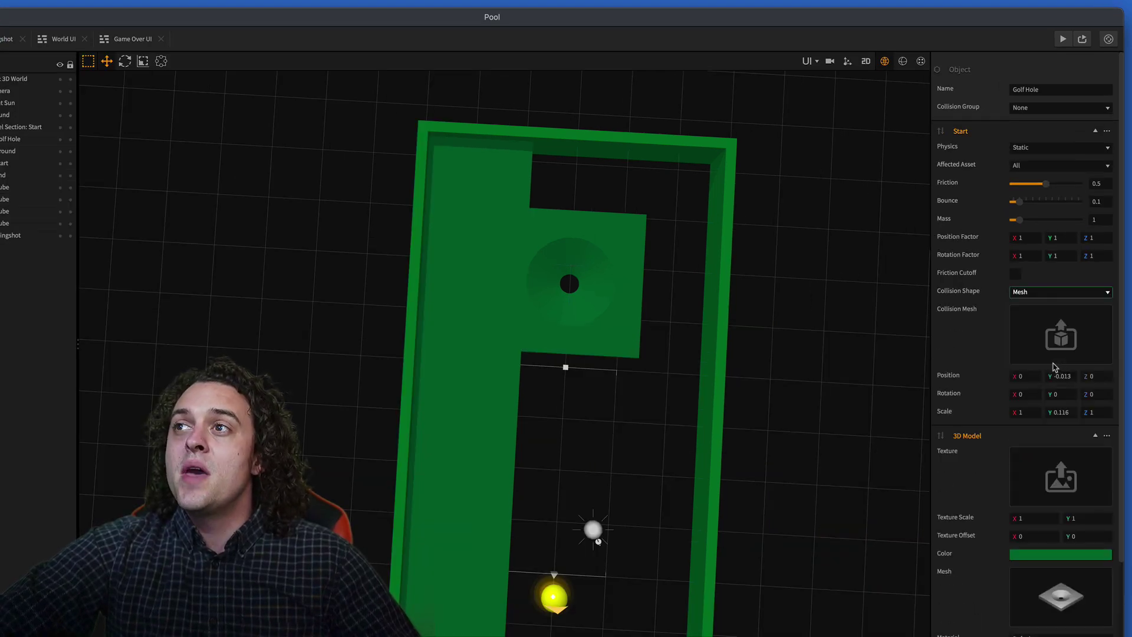
{"action": "left_click", "coordinate": [1102, 313]}
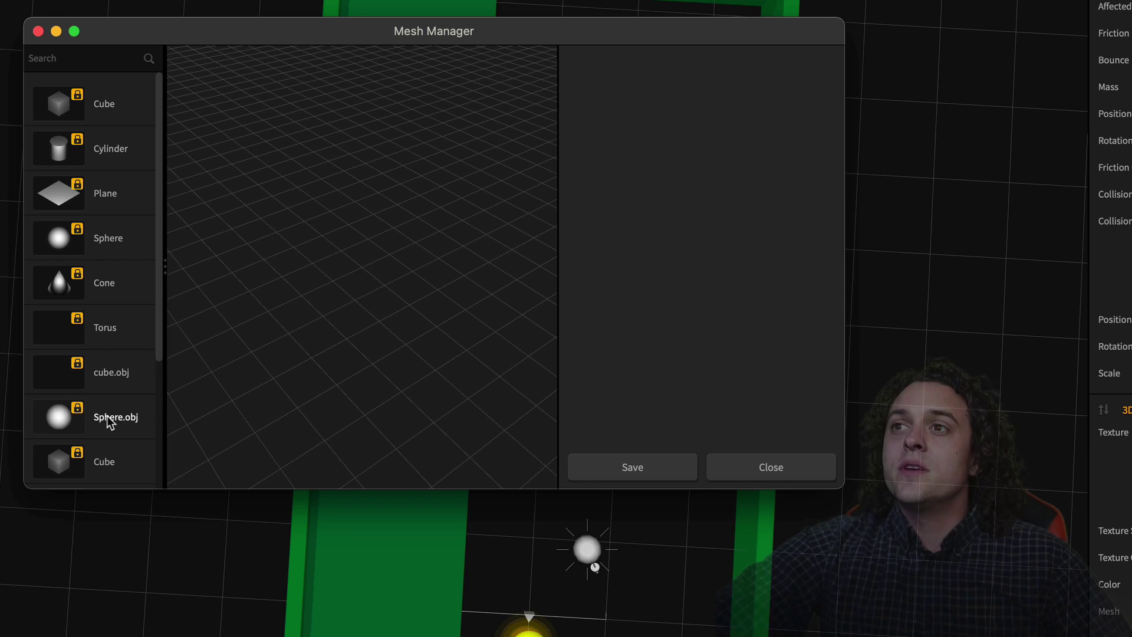
{"action": "scroll", "coordinate": [110, 422], "scroll_direction": "down", "scroll_amount": 3}
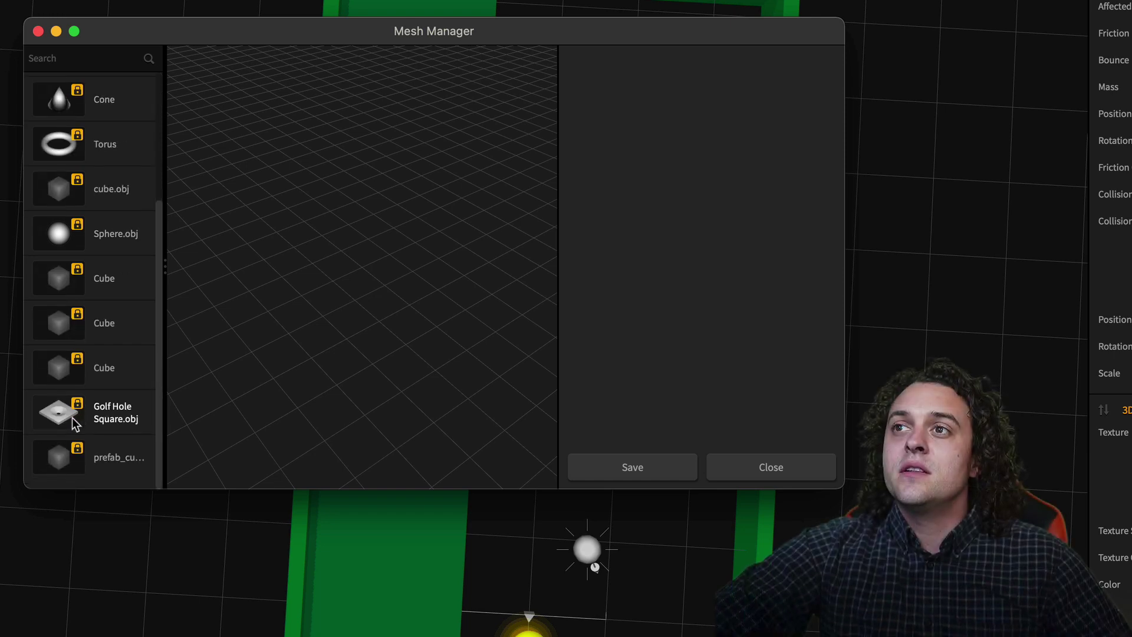
{"action": "left_click", "coordinate": [115, 416]}
{"action": "left_click", "coordinate": [629, 472]}
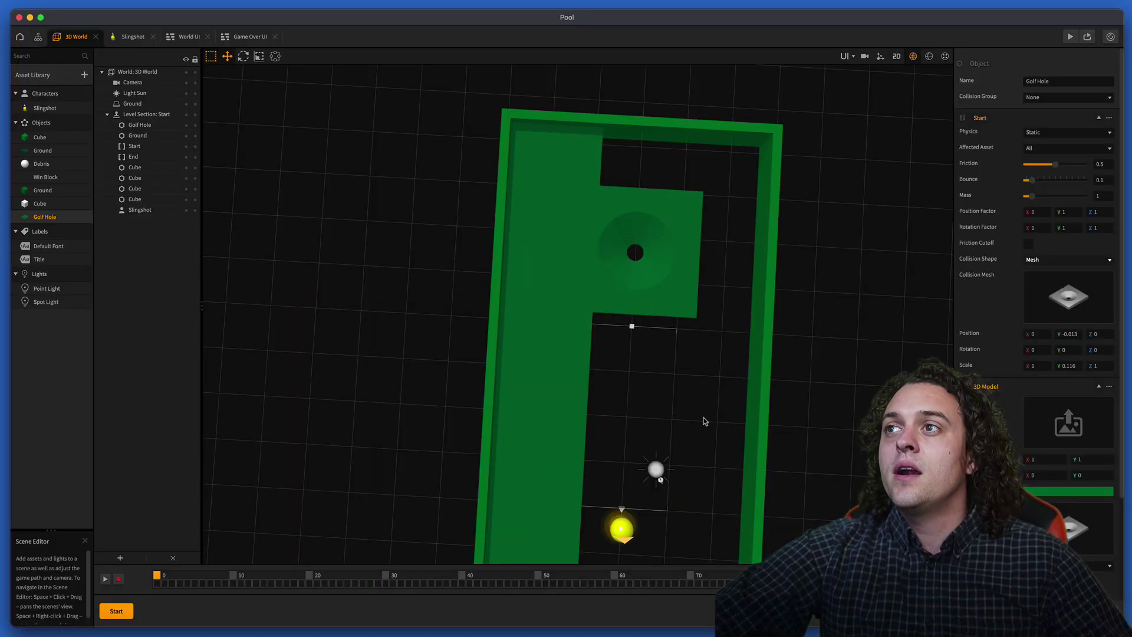
Step: Duplicate the Ground strip and reshape the copy to fill the course's full width behind the hole, about 1.61 in Z scale
{"action": "left_click", "coordinate": [576, 163]}
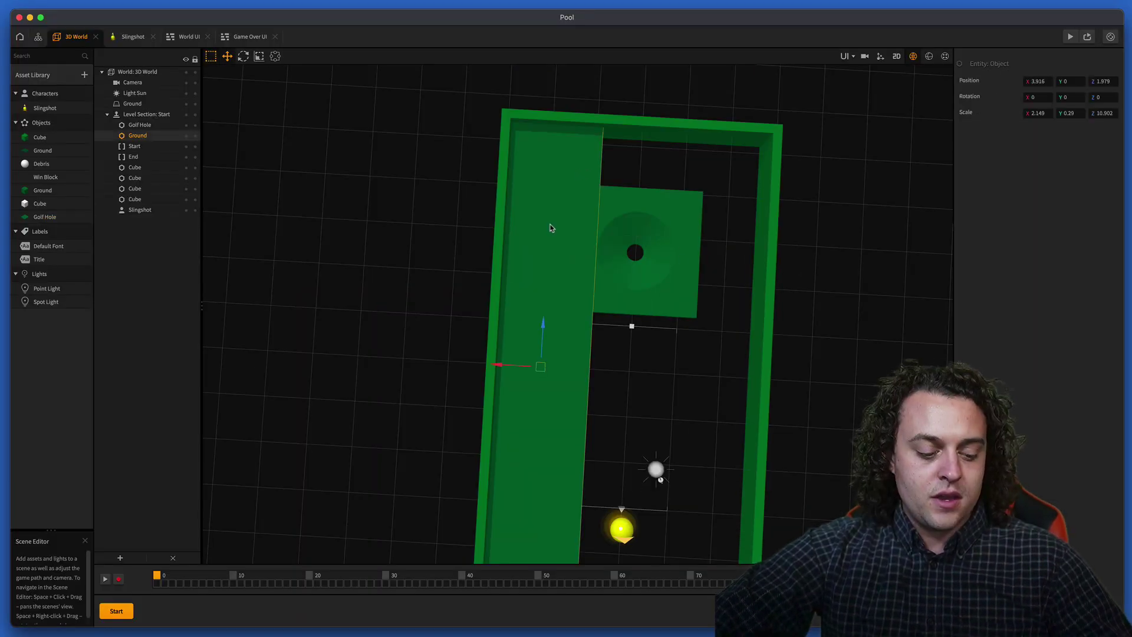
{"action": "left_click", "coordinate": [276, 56]}
{"action": "scroll", "coordinate": [559, 350], "scroll_direction": "down", "scroll_amount": 2}
{"action": "left_click_drag", "start_coordinate": [536, 559], "coordinate": [737, 216]}
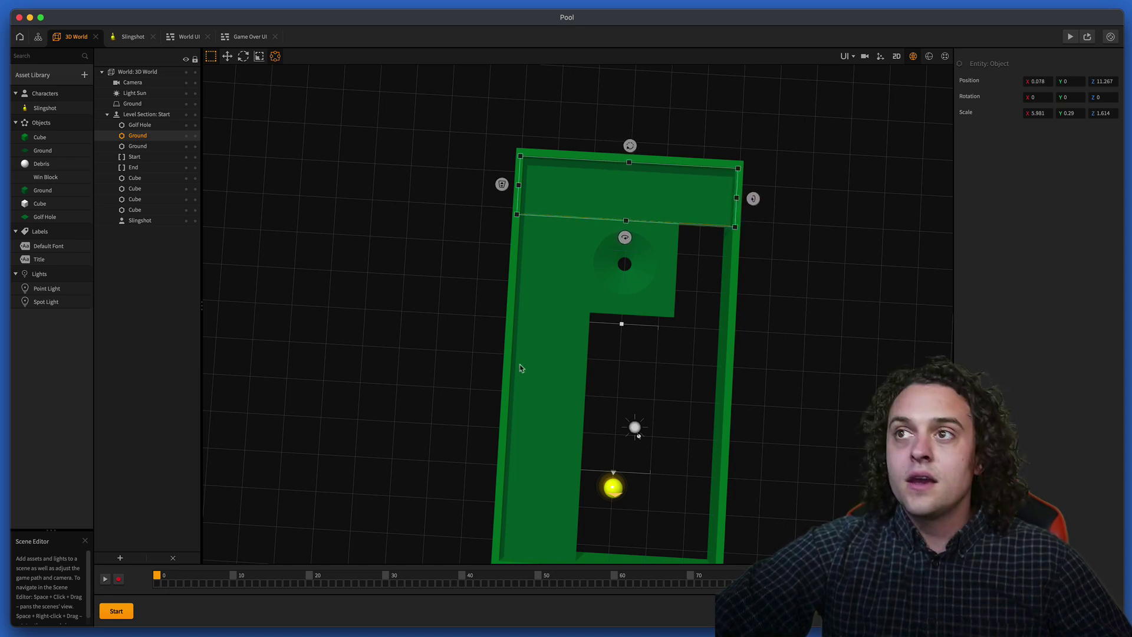
Step: Duplicate the long Ground strip, place the copy along the opposite wall at about X -3.79, and extend its Z scale to about 11.12
{"action": "left_click", "coordinate": [544, 374]}
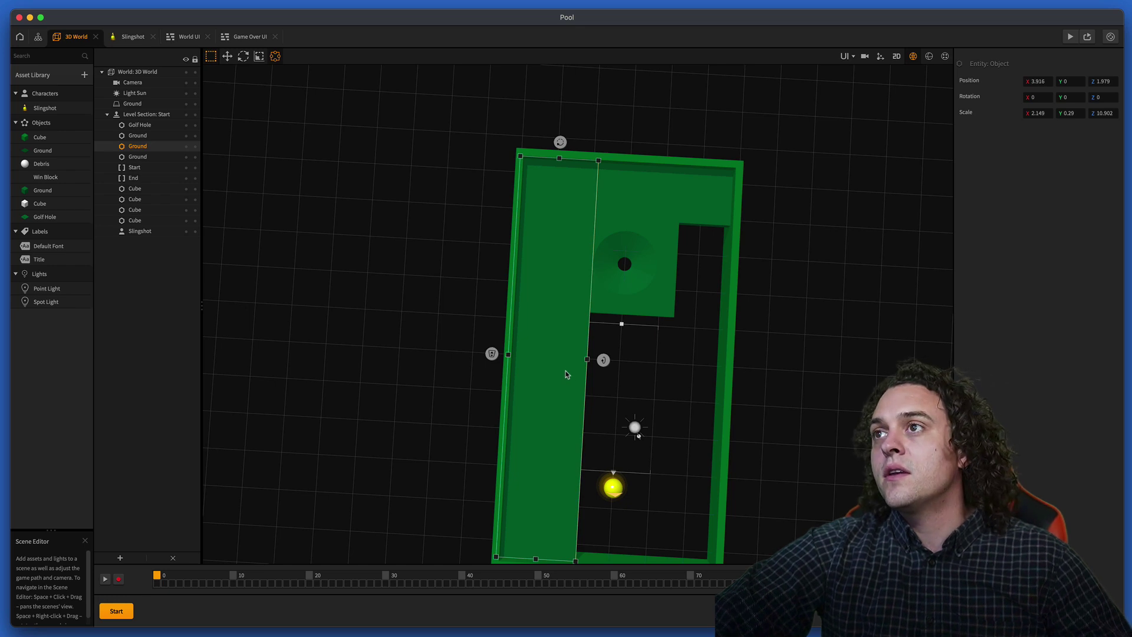
{"action": "key", "text": "super+d"}
{"action": "left_click_drag", "start_coordinate": [571, 374], "coordinate": [707, 379]}
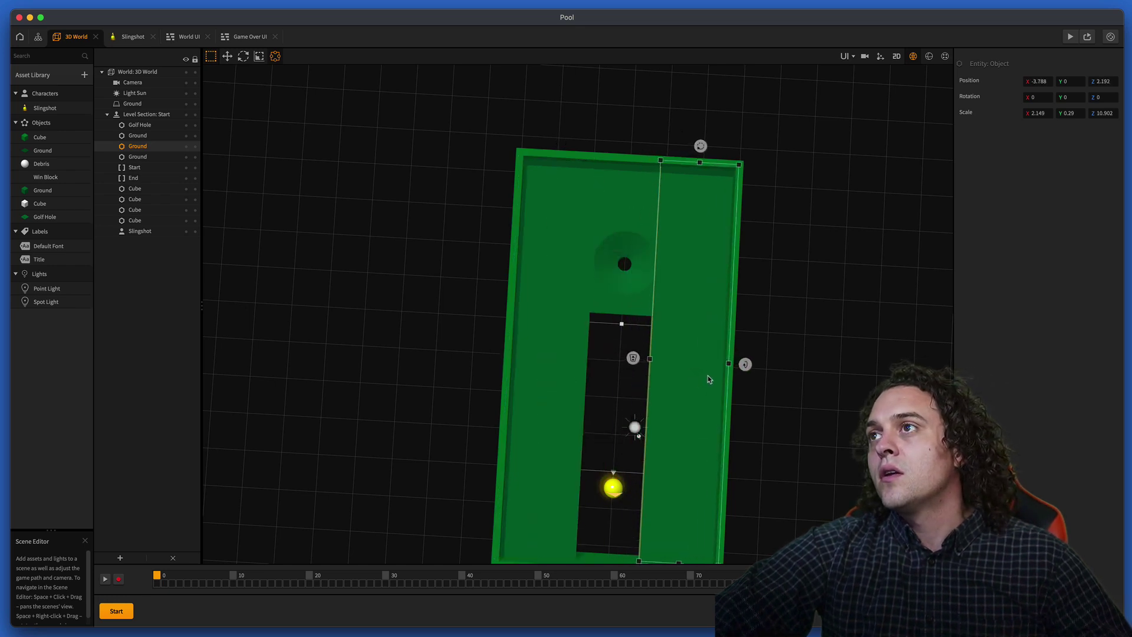
{"action": "scroll", "coordinate": [702, 390], "scroll_direction": "down", "scroll_amount": 2}
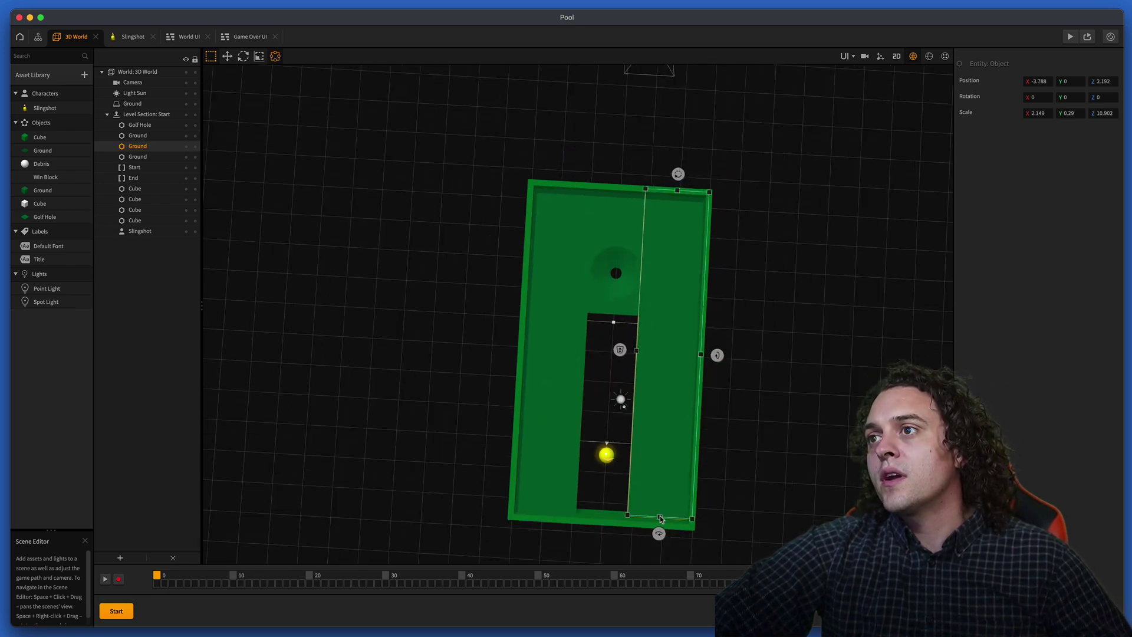
{"action": "left_click_drag", "start_coordinate": [661, 518], "coordinate": [662, 526]}
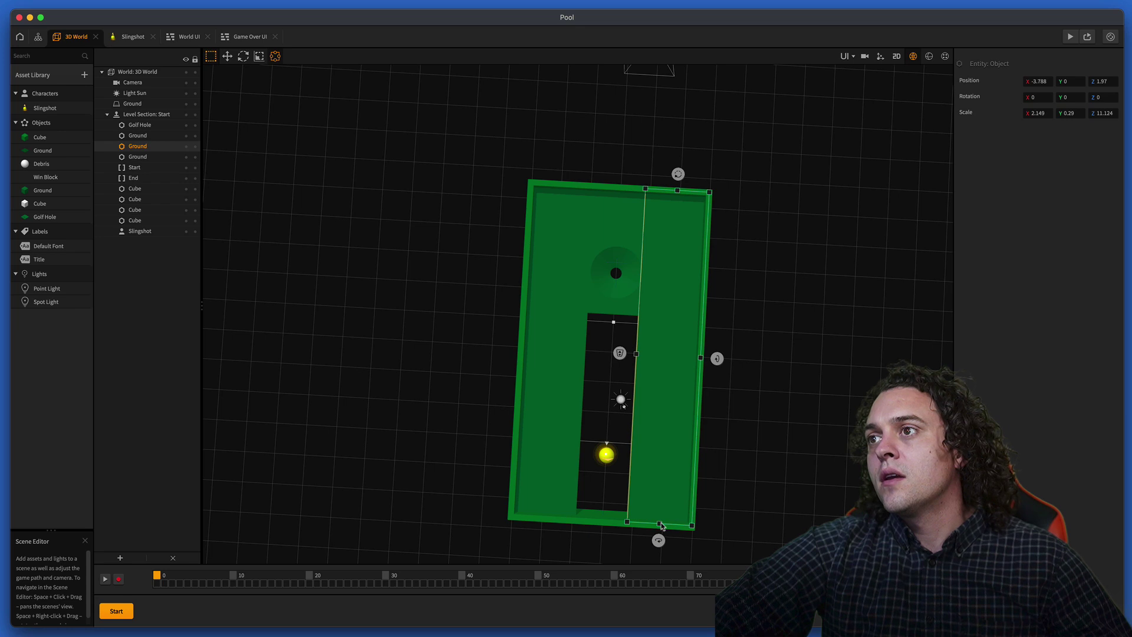
Step: Copy the Ground piece behind the hole and stretch the copy to about 7.03 in Z scale, covering the gap in front of the hole
{"action": "left_click", "coordinate": [626, 206]}
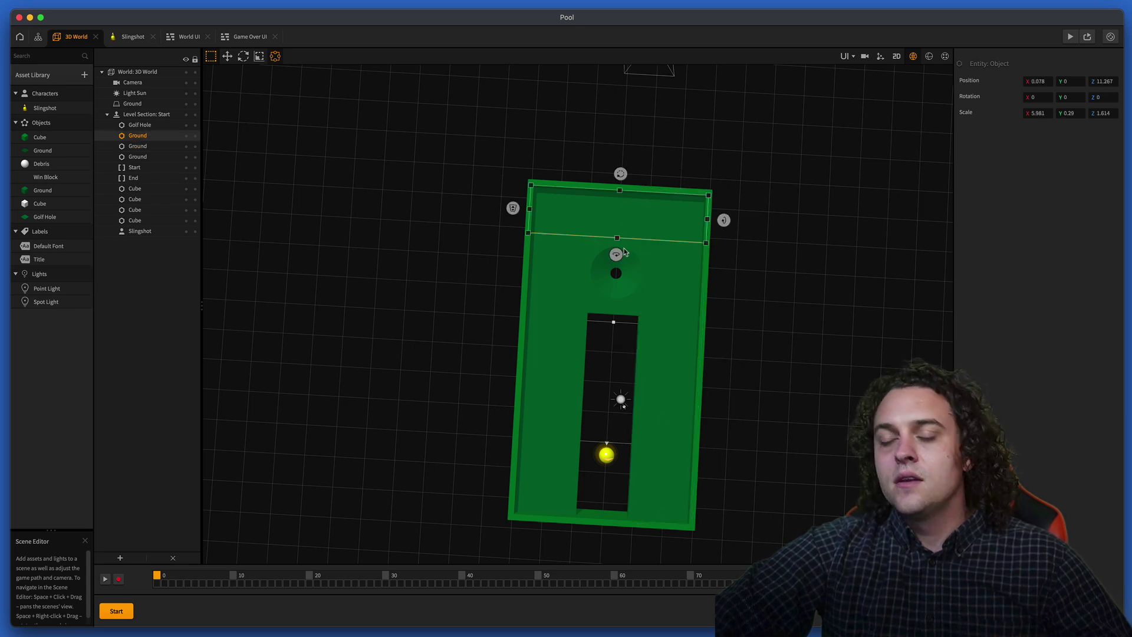
{"action": "key", "text": "super+v"}
{"action": "left_click_drag", "start_coordinate": [623, 215], "coordinate": [615, 310]}
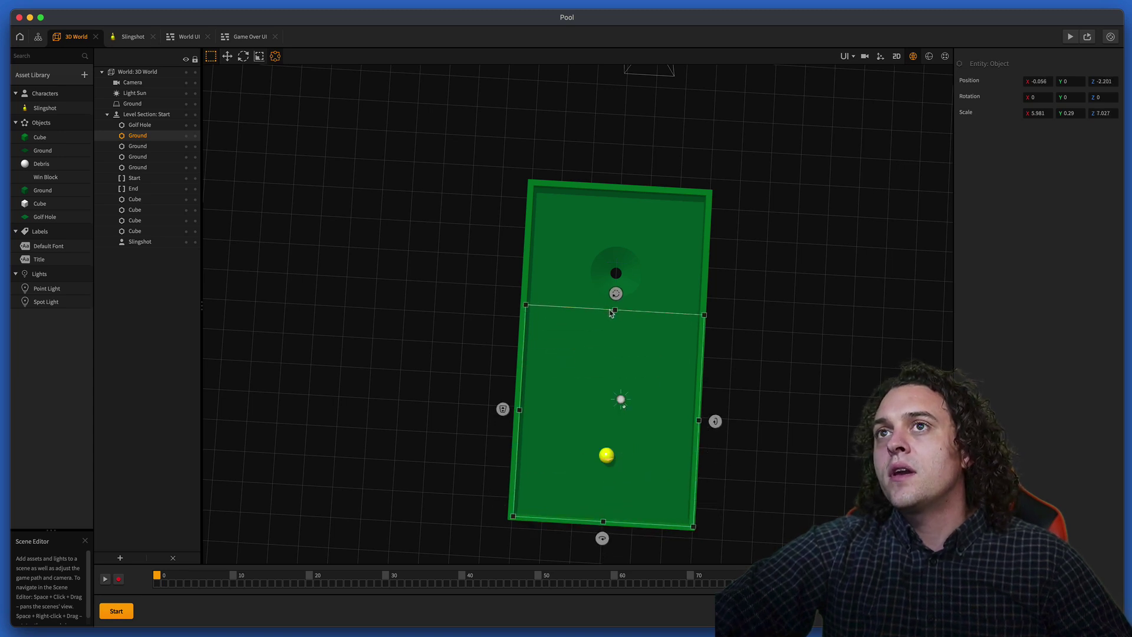
Step: Delete the original flat Ground object, listed between Cube and Debris, from the Asset Library
{"action": "left_click", "coordinate": [52, 152]}
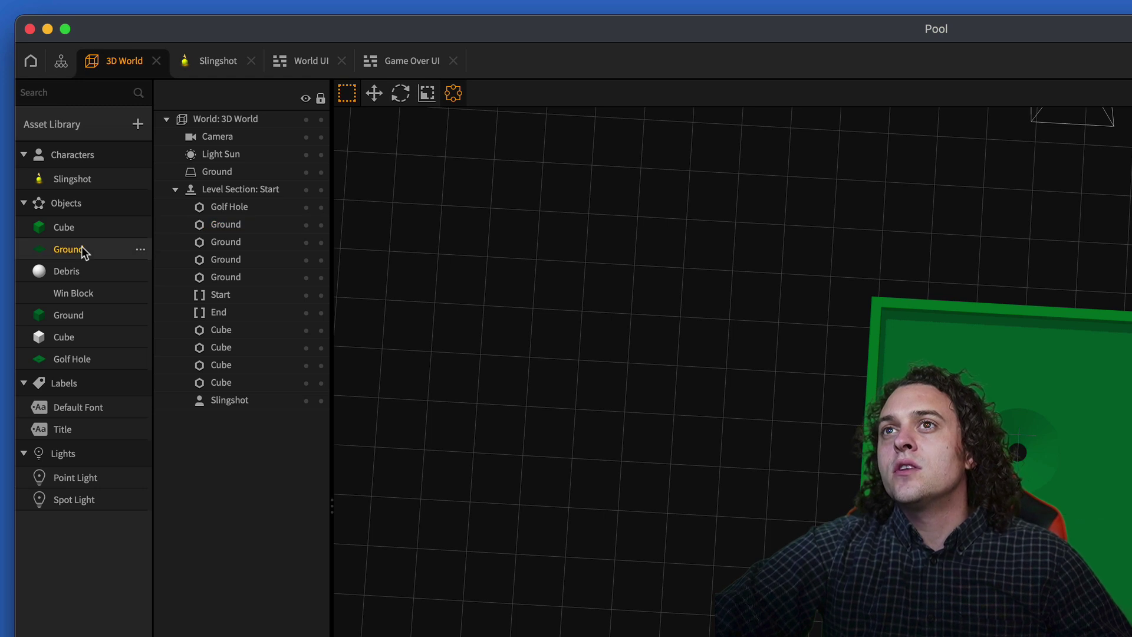
{"action": "left_click", "coordinate": [140, 248]}
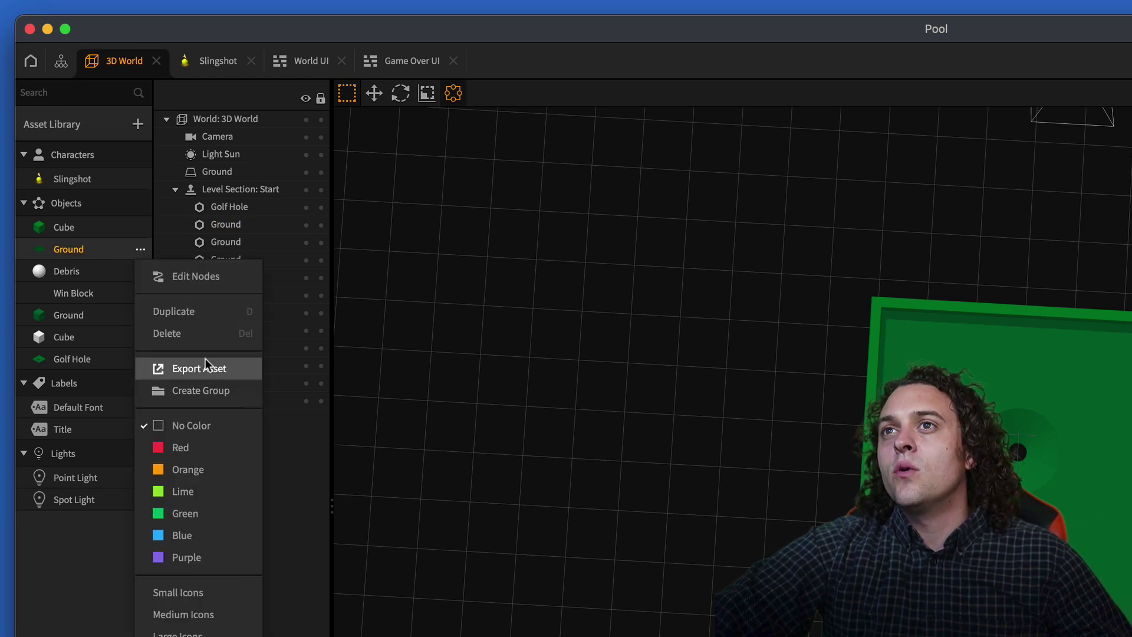
{"action": "left_click", "coordinate": [194, 338]}
{"action": "key", "text": "Return"}
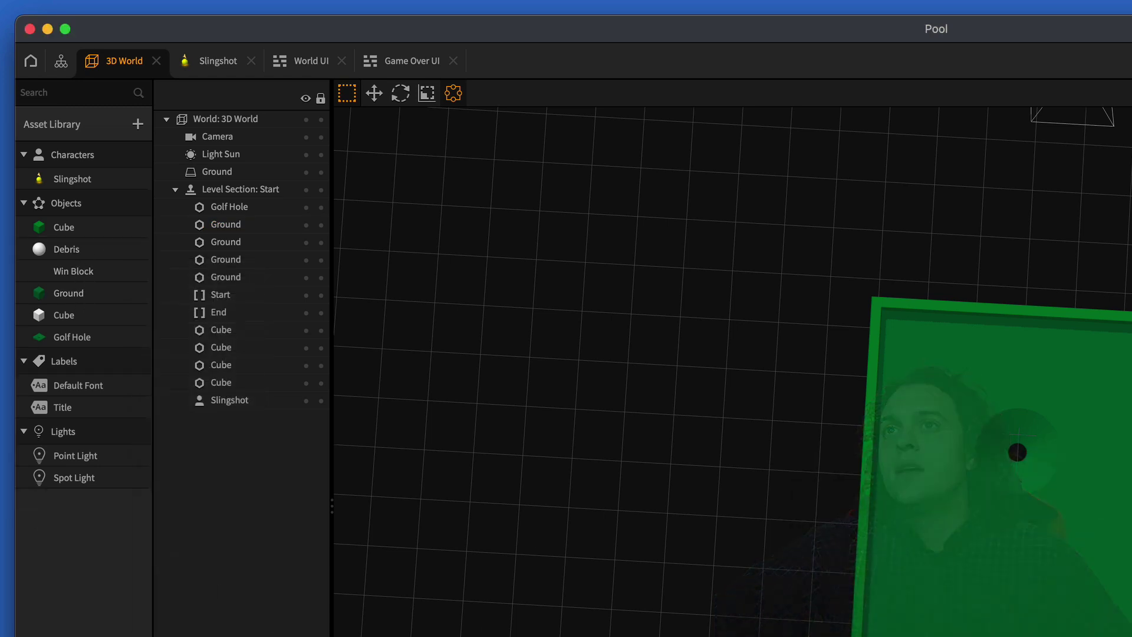